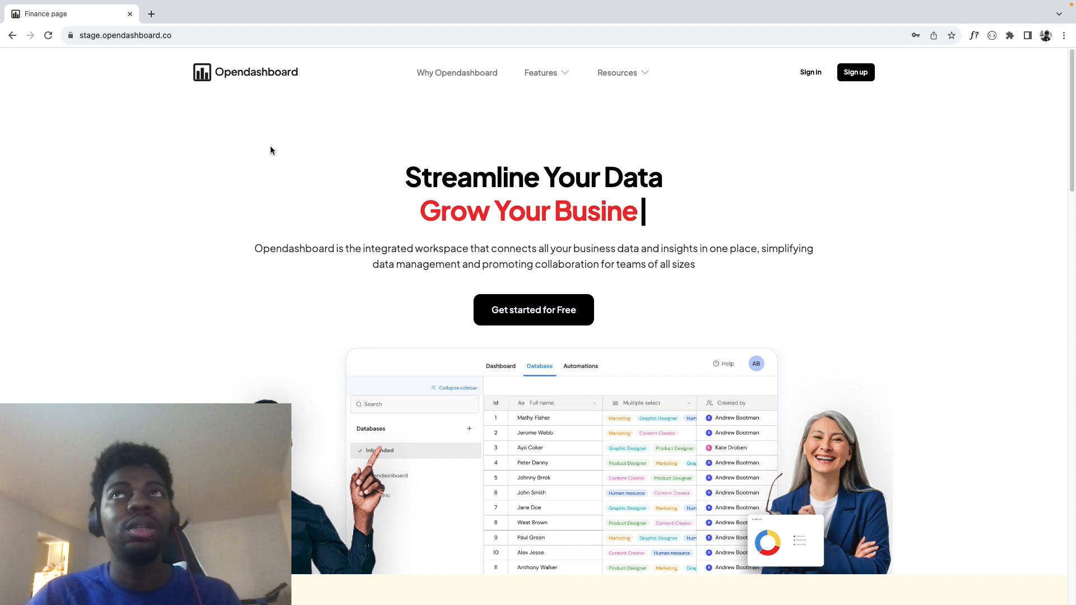
Sign up for an Opendashboard account, entering the e-mail address and choosing a Google account to sign up with
{"action": "left_click", "coordinate": [859, 73]}
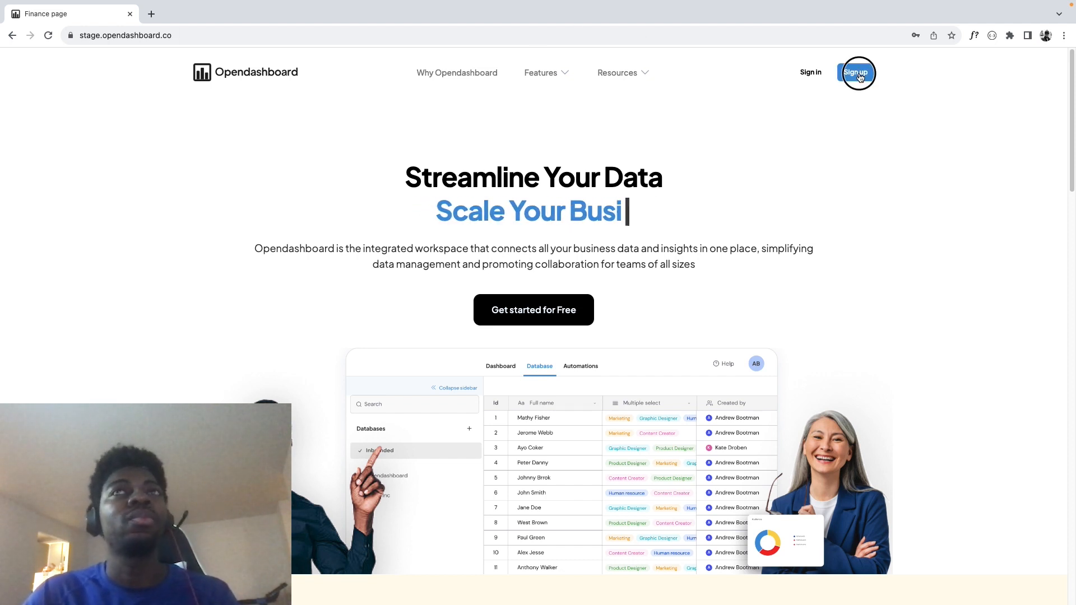
{"action": "left_click", "coordinate": [596, 190]}
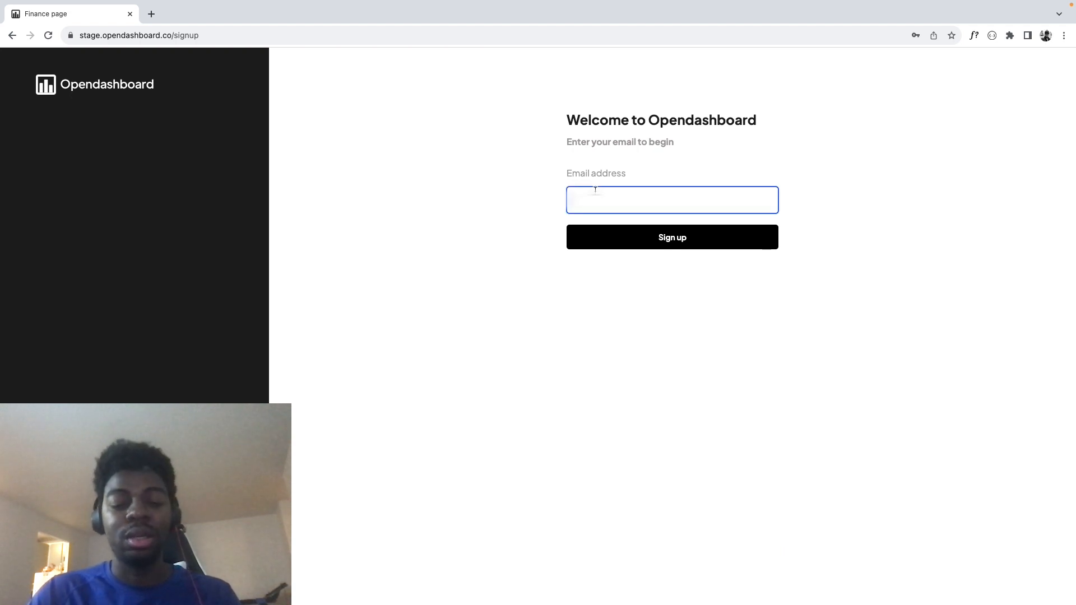
{"action": "type", "text": "*****"}
{"action": "left_click", "coordinate": [596, 219]}
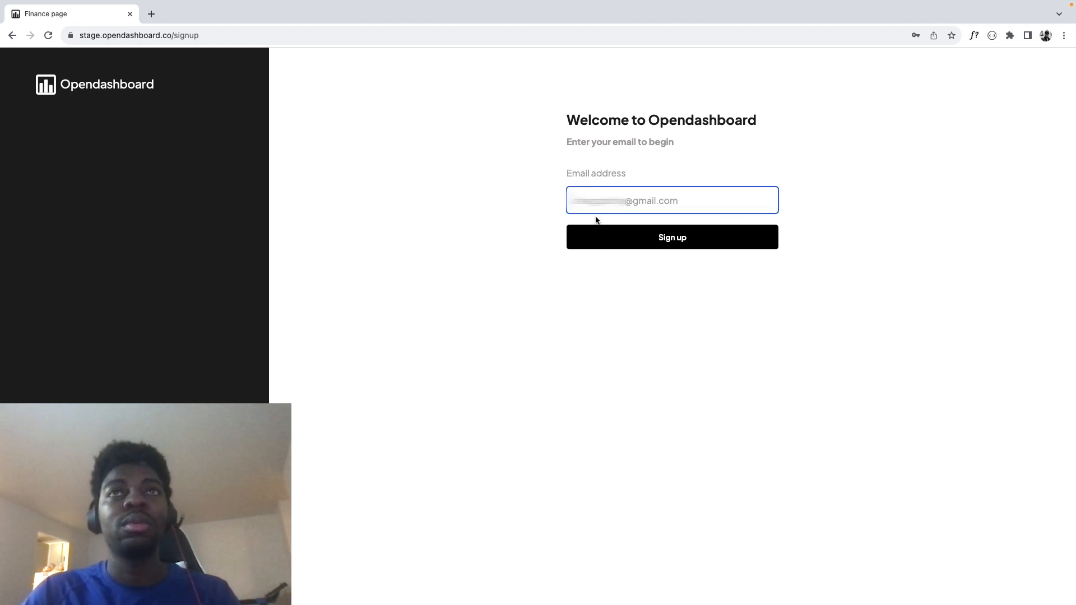
{"action": "left_click", "coordinate": [606, 235]}
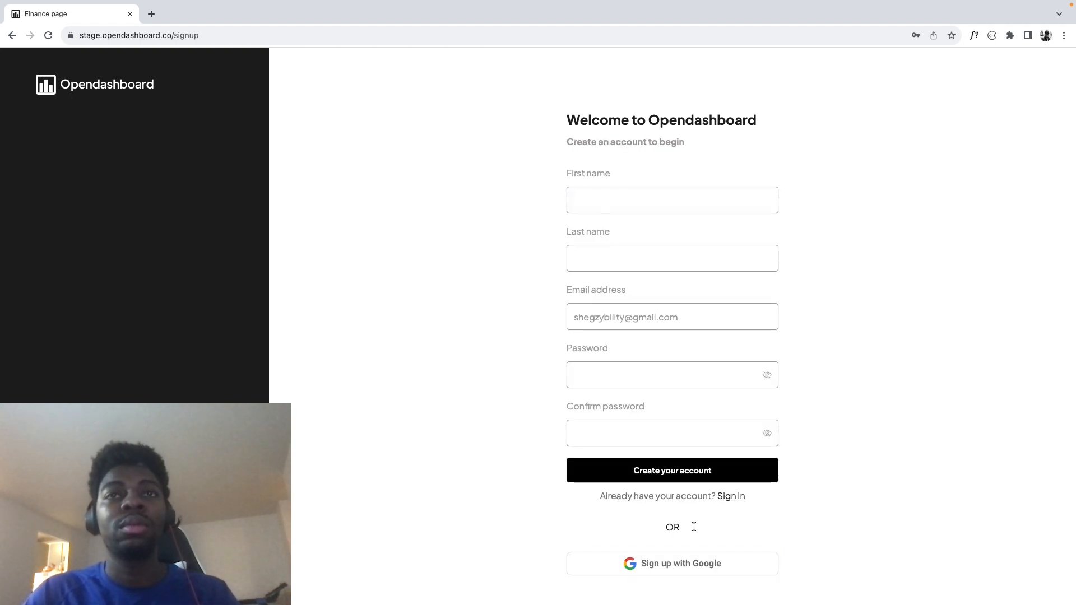
{"action": "left_click", "coordinate": [695, 562]}
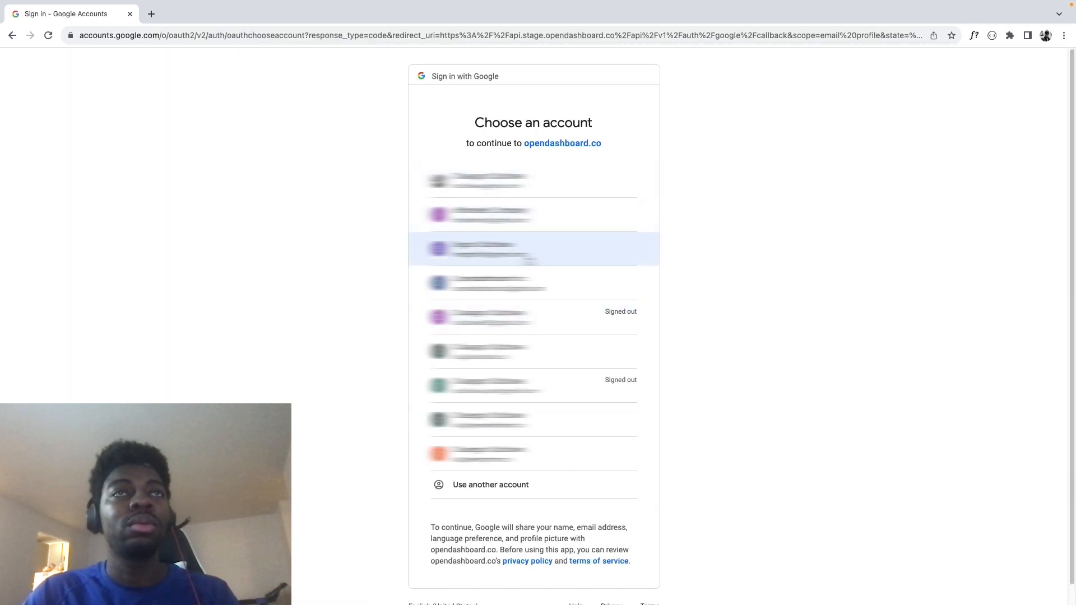
{"action": "left_click", "coordinate": [515, 249]}
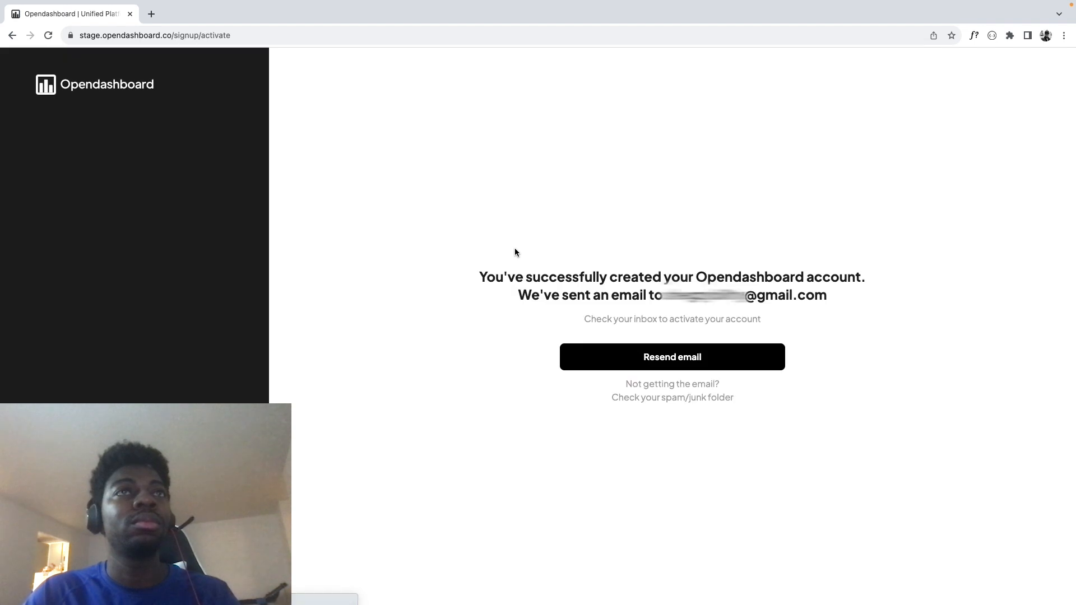
Open Gmail in a new browser tab and activate the new account from the activation e-mail
{"action": "left_click", "coordinate": [151, 14]}
{"action": "type", "text": "mail"}
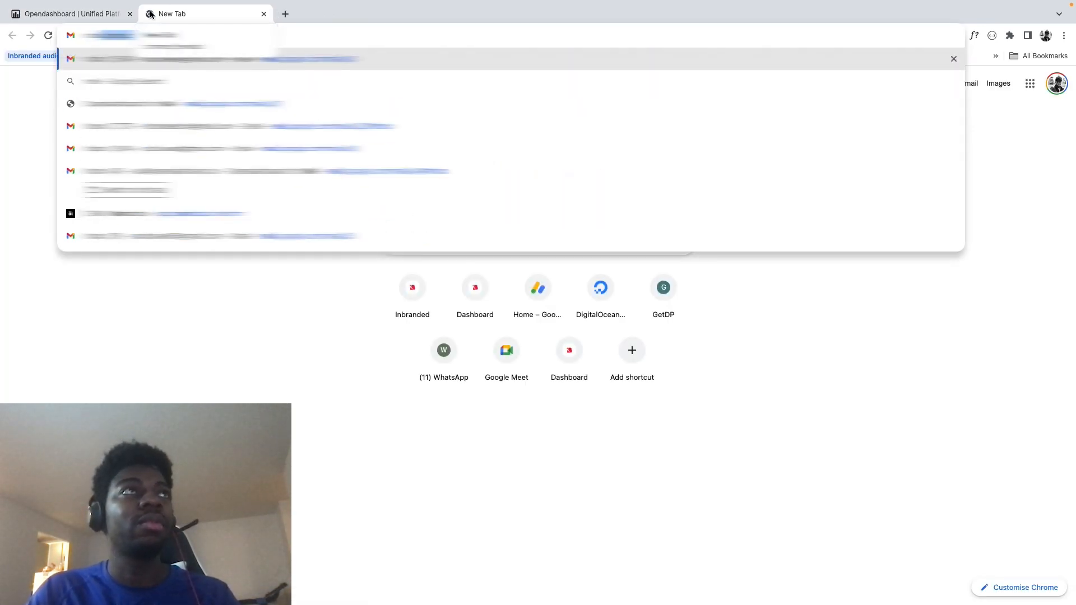
{"action": "key", "text": "Return"}
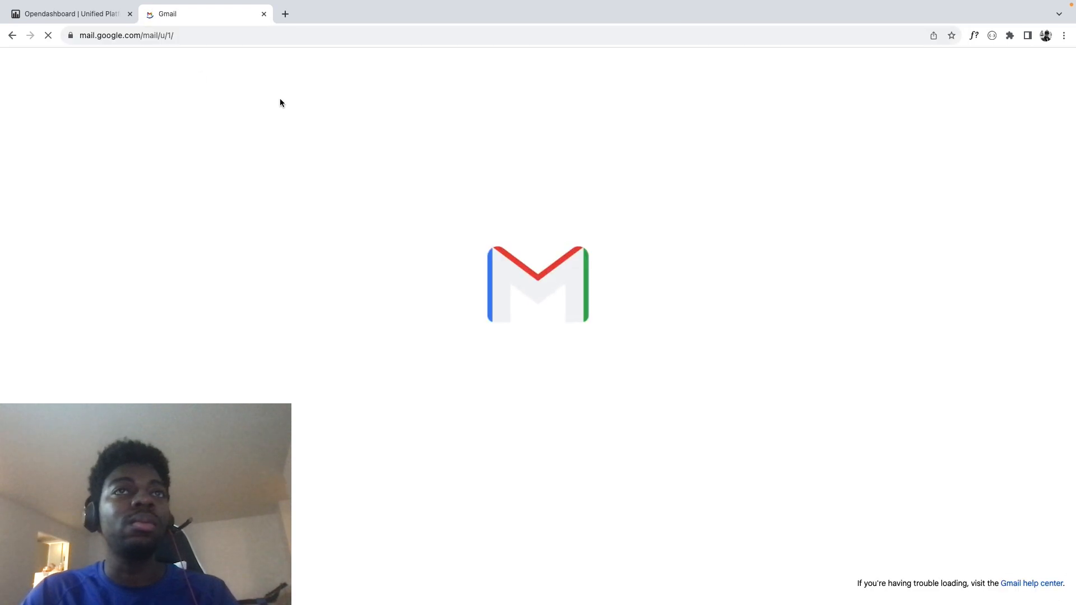
{"action": "left_click", "coordinate": [352, 156]}
{"action": "left_click", "coordinate": [485, 276]}
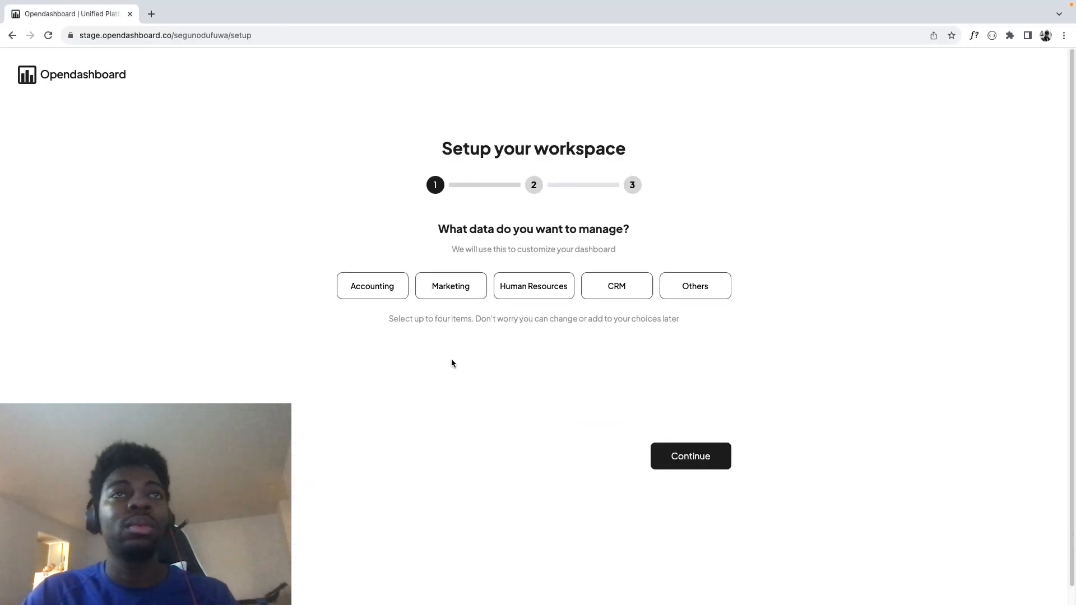
Choose Accounting and CRM as the data to manage and complete the workspace setup without selecting a data source
{"action": "left_click", "coordinate": [381, 294]}
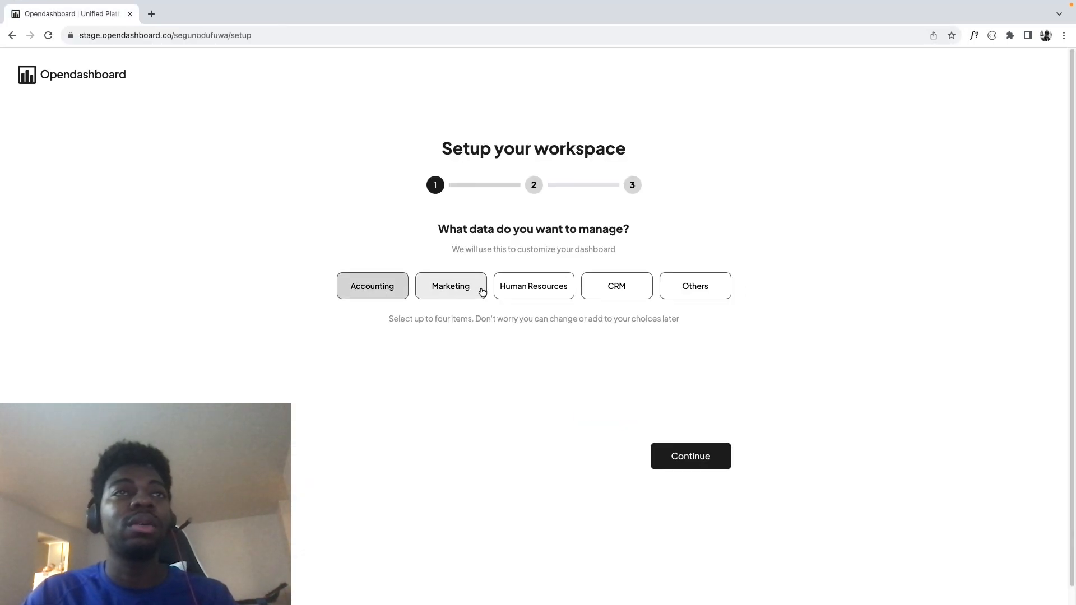
{"action": "left_click", "coordinate": [600, 286]}
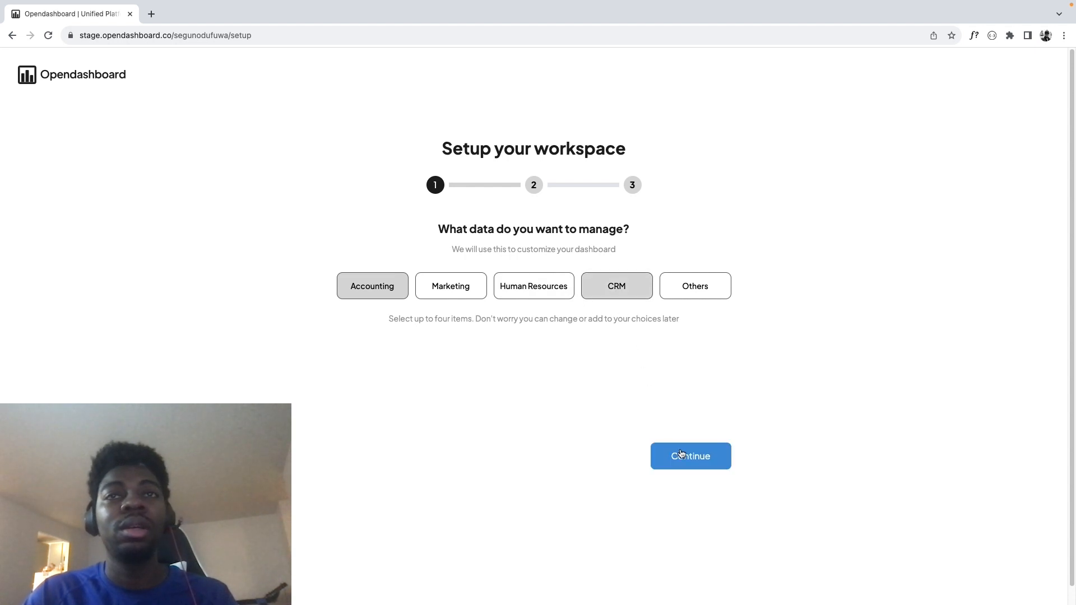
{"action": "left_click", "coordinate": [681, 458]}
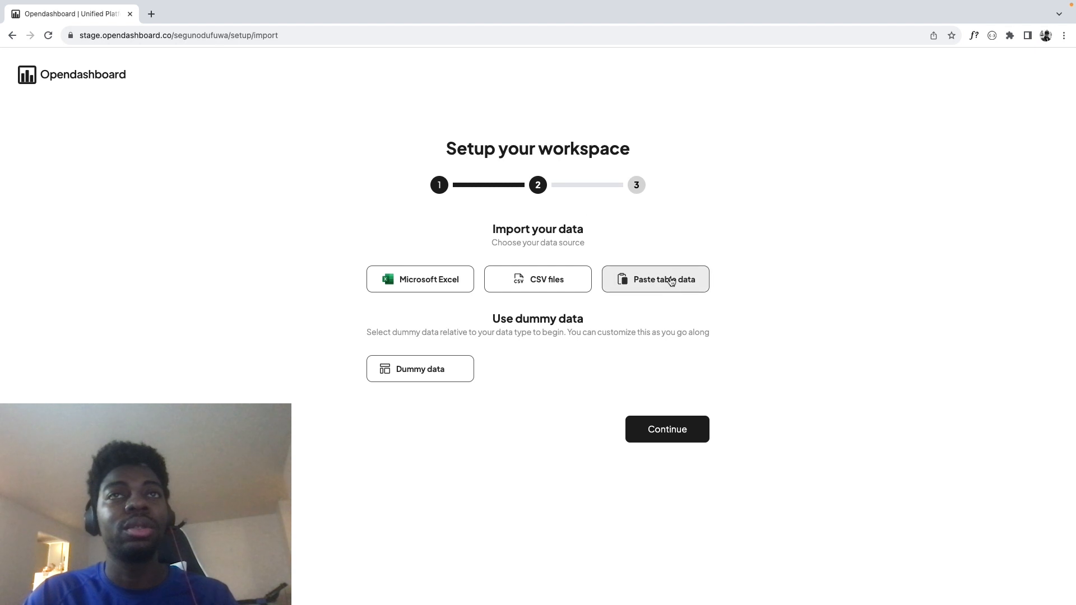
{"action": "left_click", "coordinate": [666, 423]}
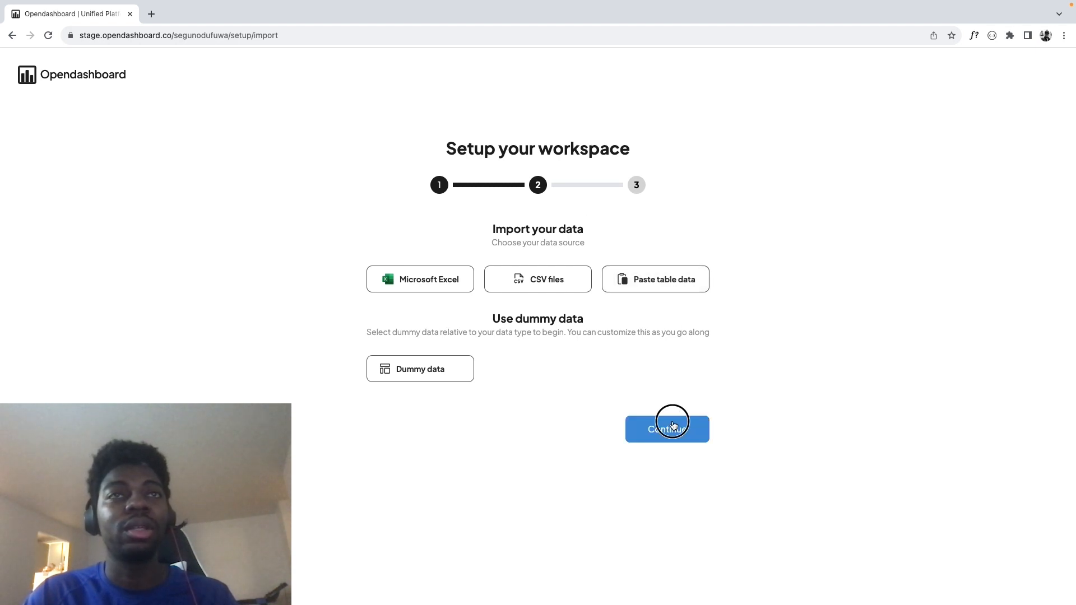
{"action": "left_click", "coordinate": [671, 430]}
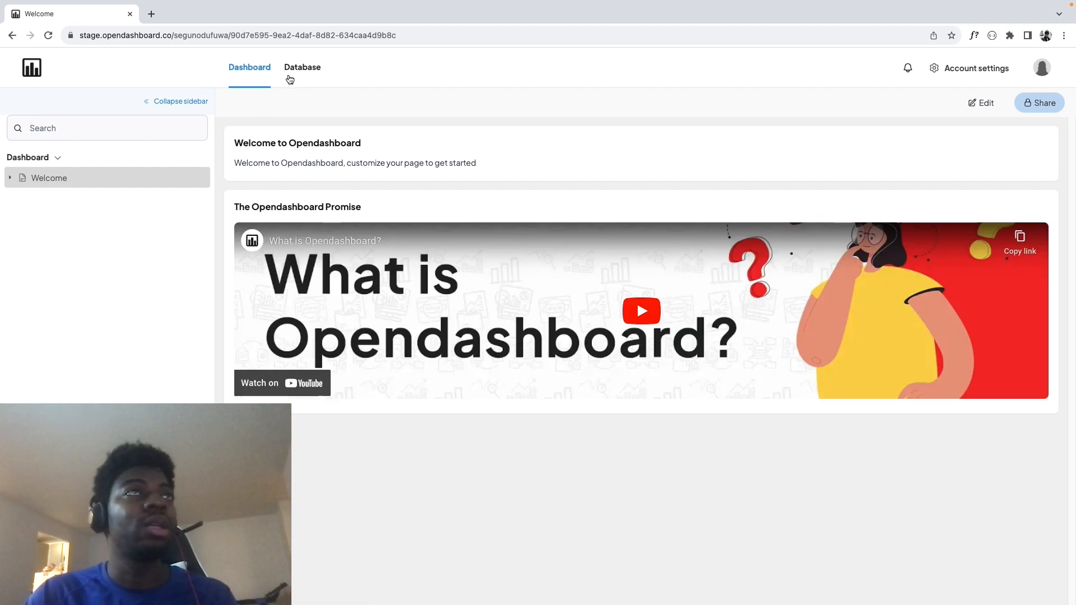
Start a new database in the Database area with the name "Customers" and the description "Customers"
{"action": "left_click", "coordinate": [290, 70]}
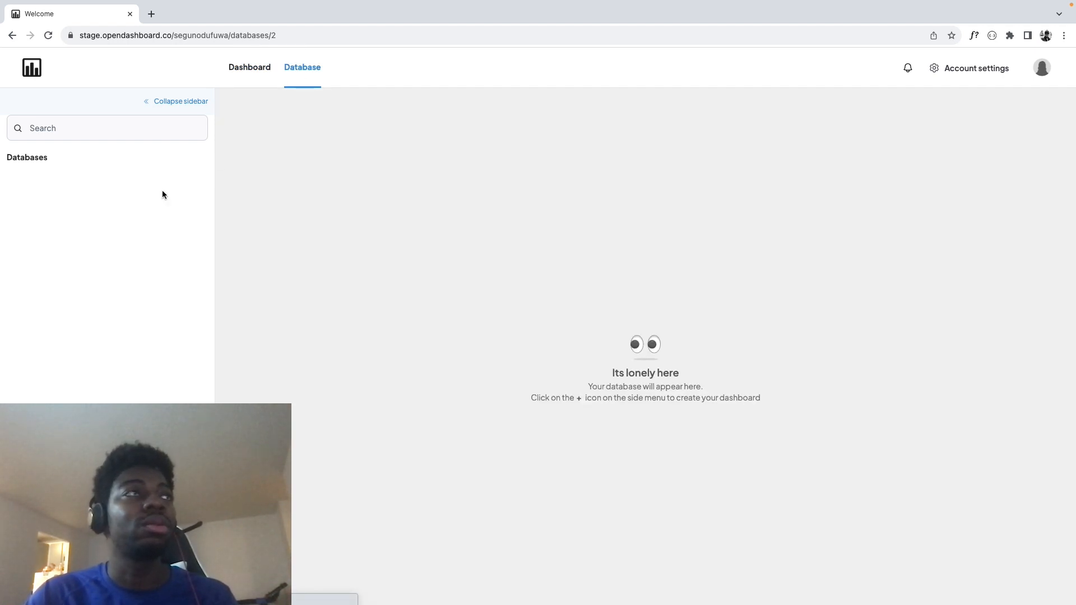
{"action": "mouse_move", "coordinate": [155, 157]}
{"action": "left_click", "coordinate": [202, 158]}
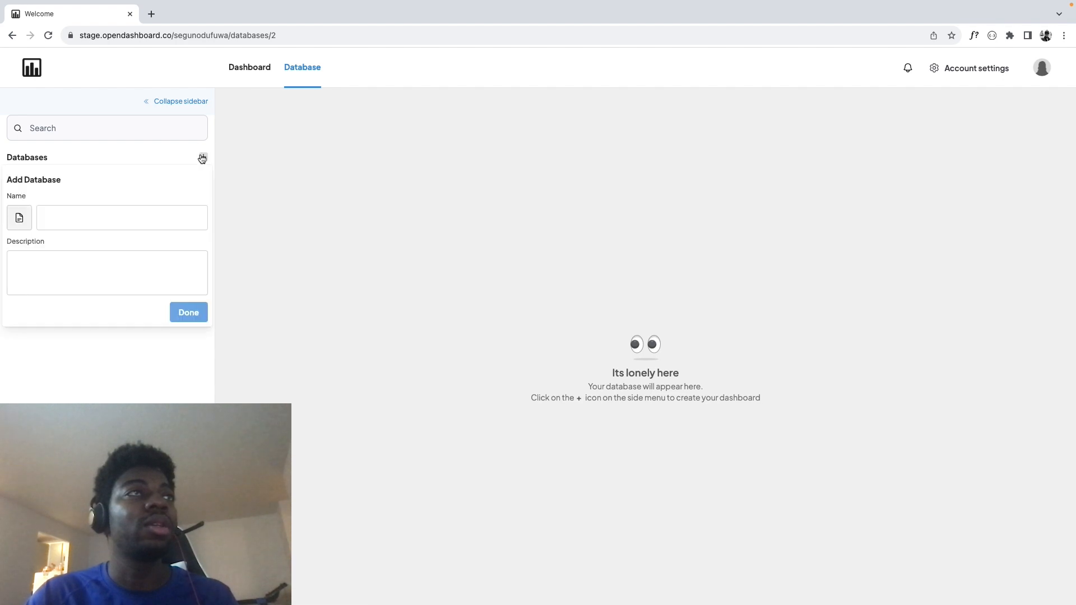
{"action": "left_click", "coordinate": [106, 225]}
{"action": "type", "text": "Customers"}
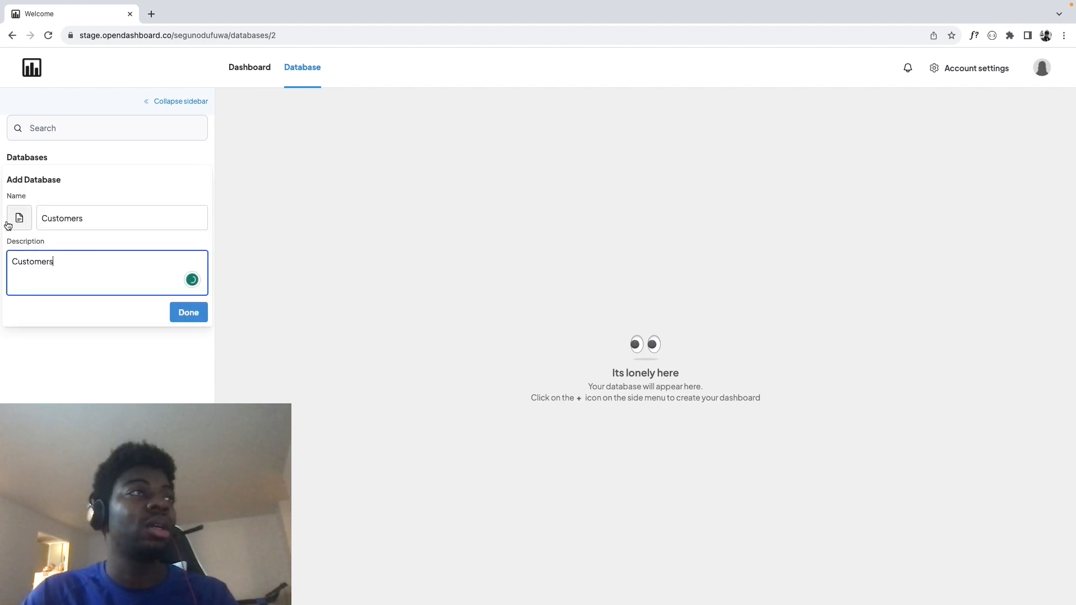
Search the icons for "user", assign the group-of-users icon to the Customers database, and create the database
{"action": "left_click", "coordinate": [9, 224]}
{"action": "left_click", "coordinate": [99, 275]}
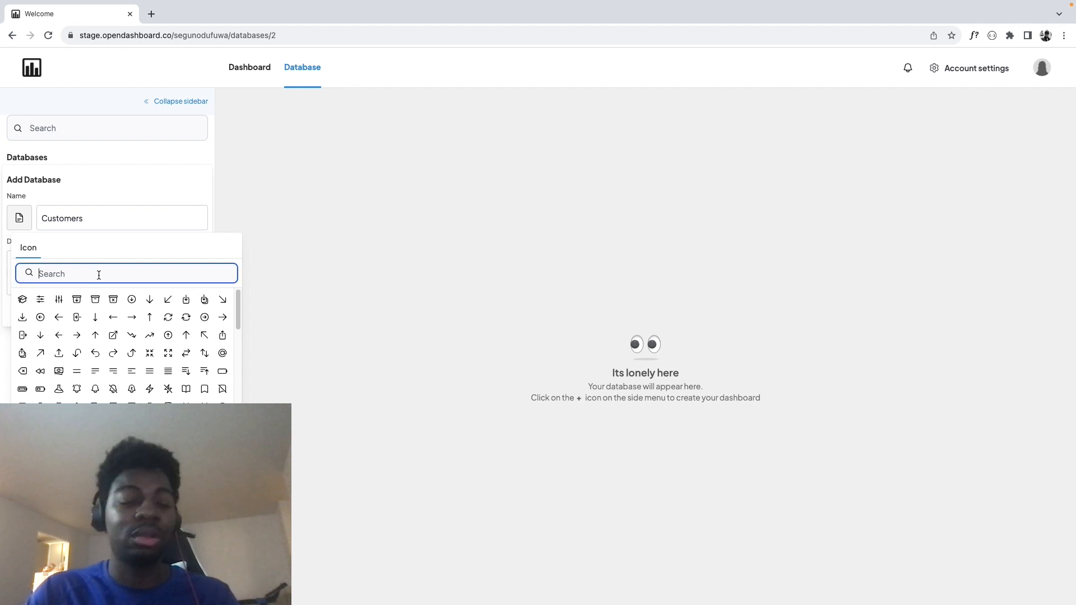
{"action": "type", "text": "user"}
{"action": "left_click", "coordinate": [116, 298]}
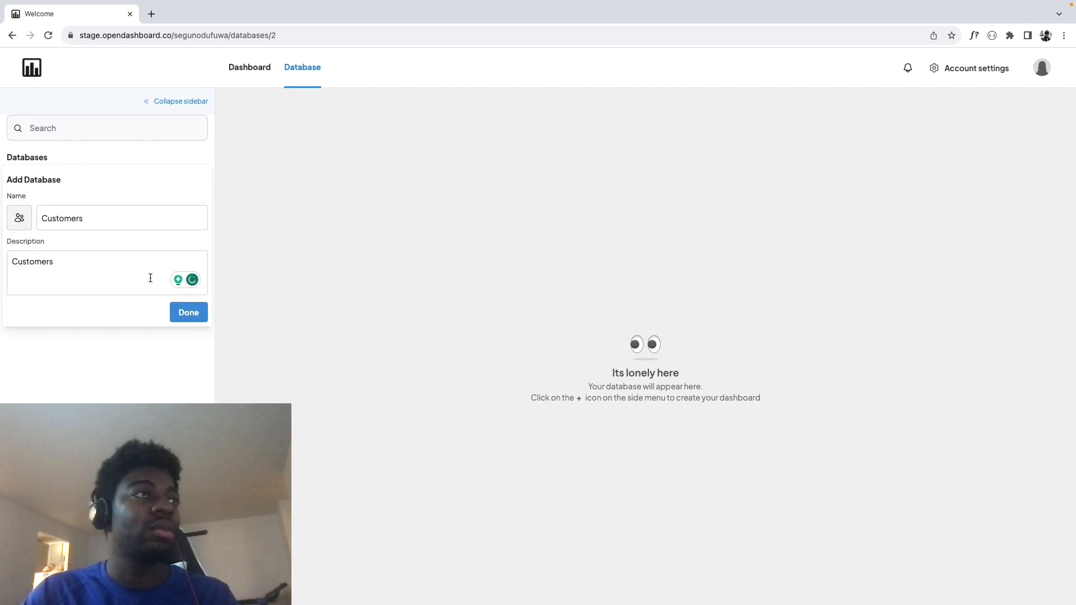
{"action": "left_click", "coordinate": [188, 312]}
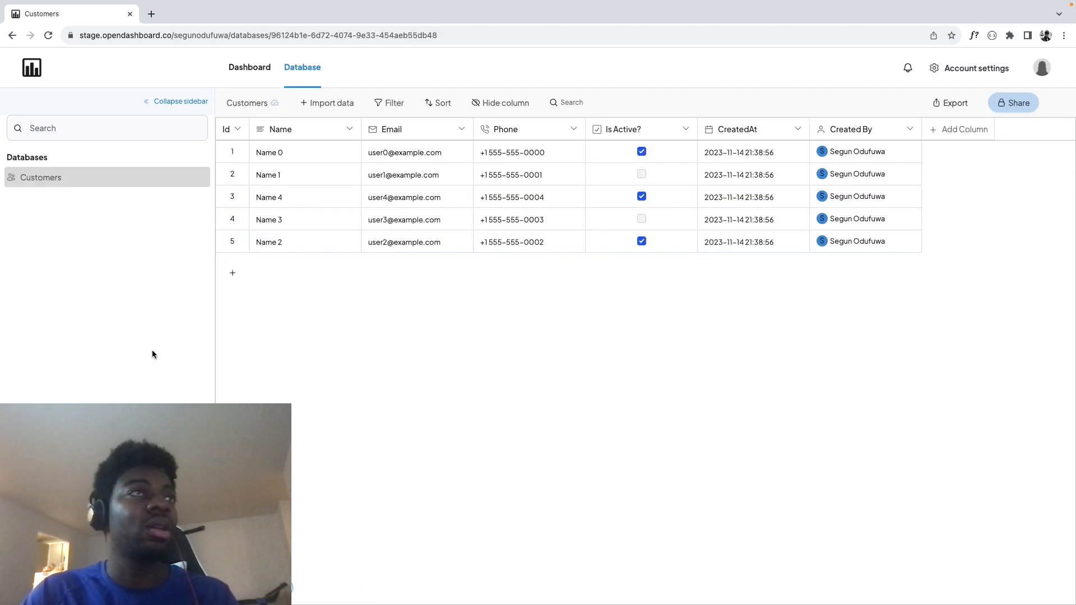
Start a second database with the name "Sales" and the description "Sales"
{"action": "left_click", "coordinate": [203, 159]}
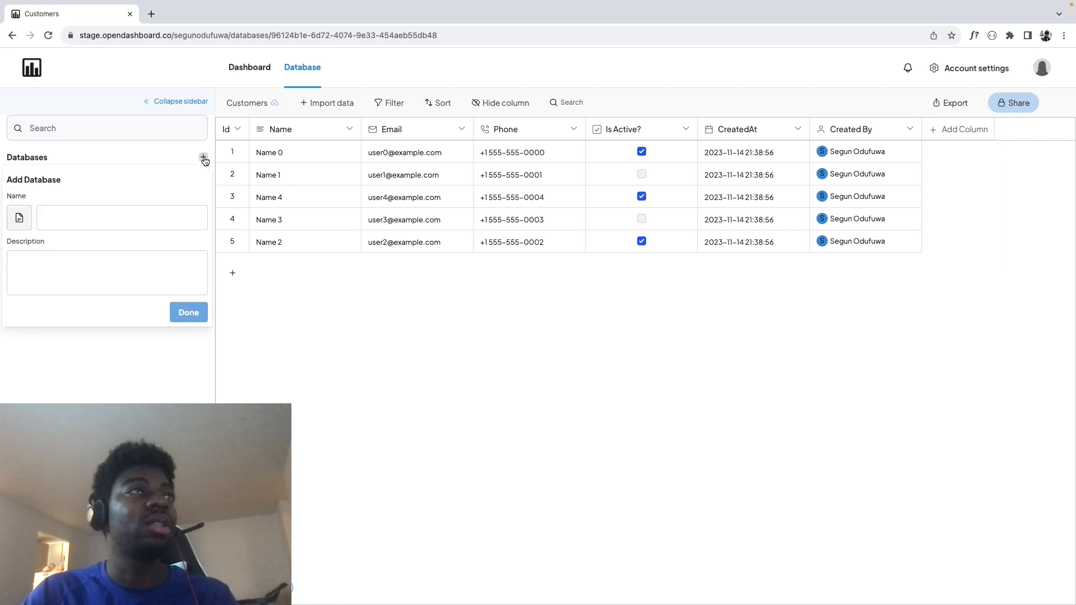
{"action": "left_click", "coordinate": [122, 223]}
{"action": "type", "text": "Sales"}
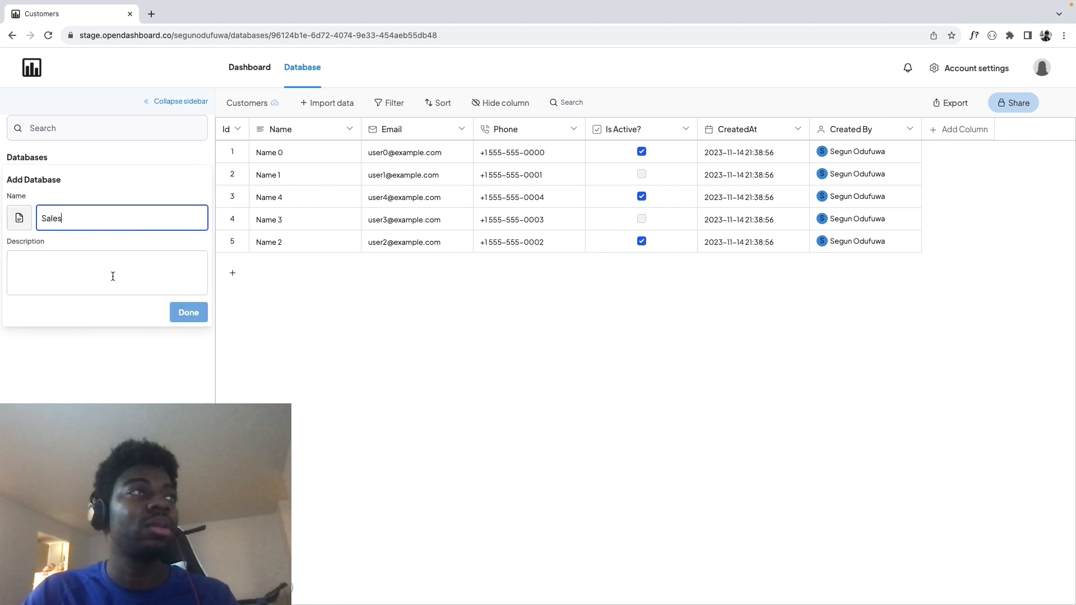
{"action": "left_click", "coordinate": [113, 276]}
{"action": "type", "text": "Sales"}
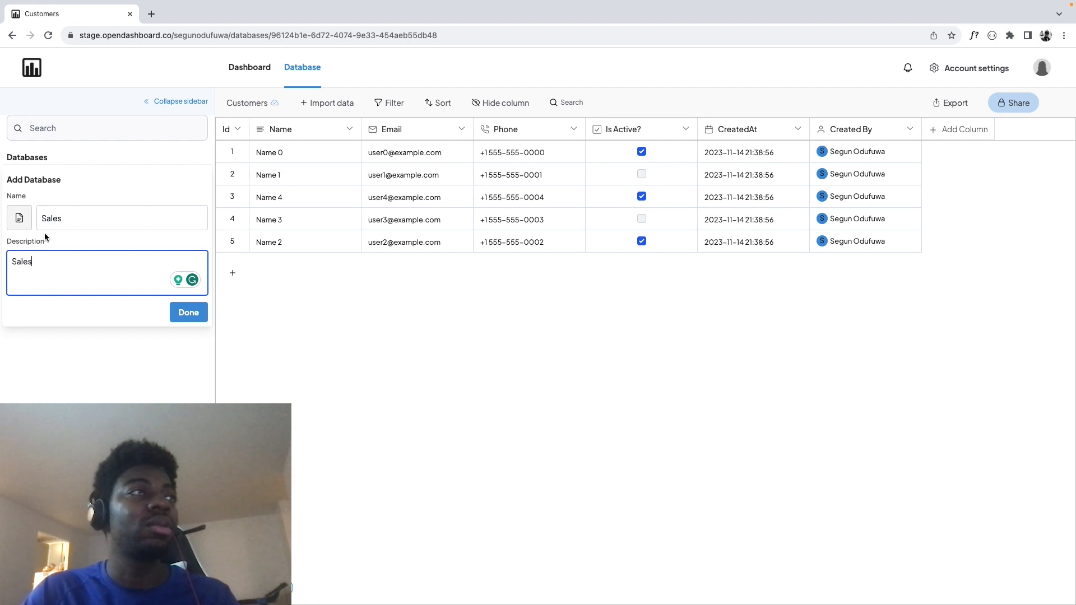
Search the icons for "mobi", assign the mobile phone icon to the Sales database, and create the database
{"action": "left_click", "coordinate": [15, 222]}
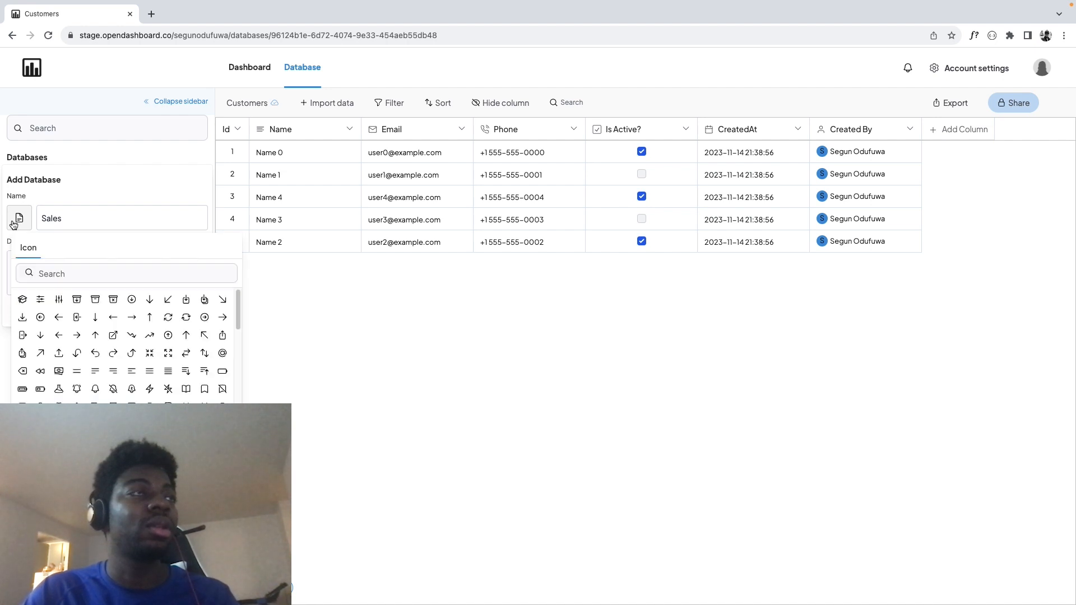
{"action": "left_click", "coordinate": [87, 275]}
{"action": "type", "text": "mobi"}
{"action": "left_click", "coordinate": [25, 297]}
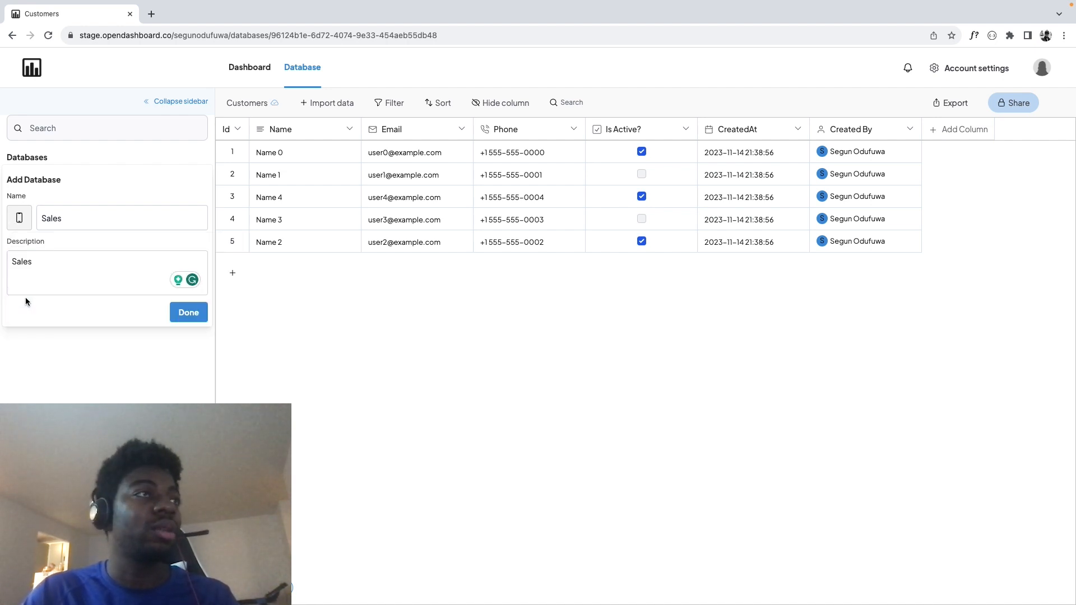
{"action": "left_click", "coordinate": [189, 313]}
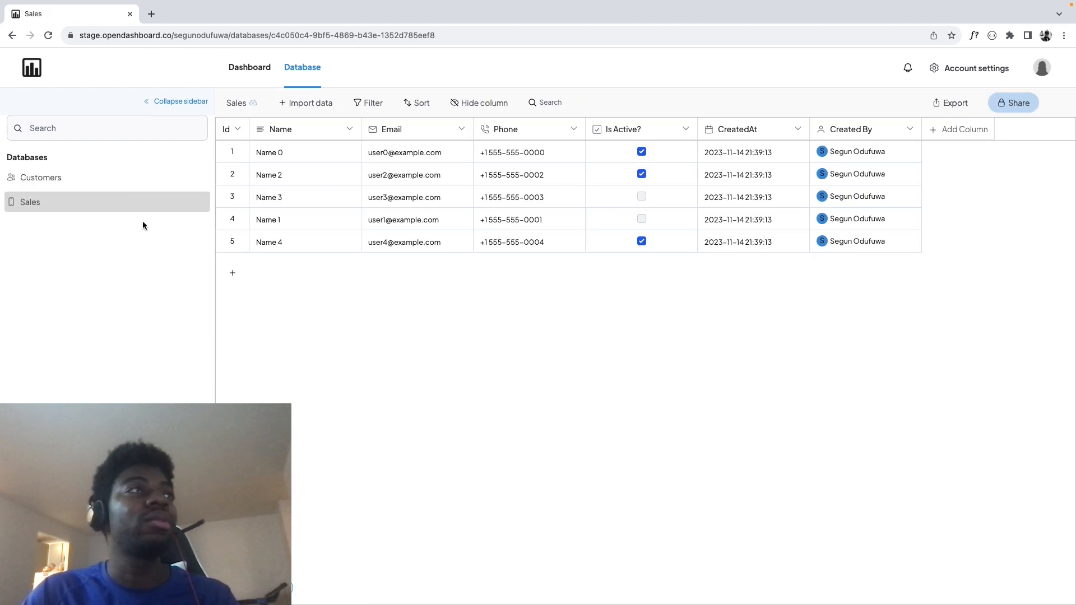
In the Customers database, set up a column of type Select from the Email column's options and title it "Status"
{"action": "left_click", "coordinate": [123, 173]}
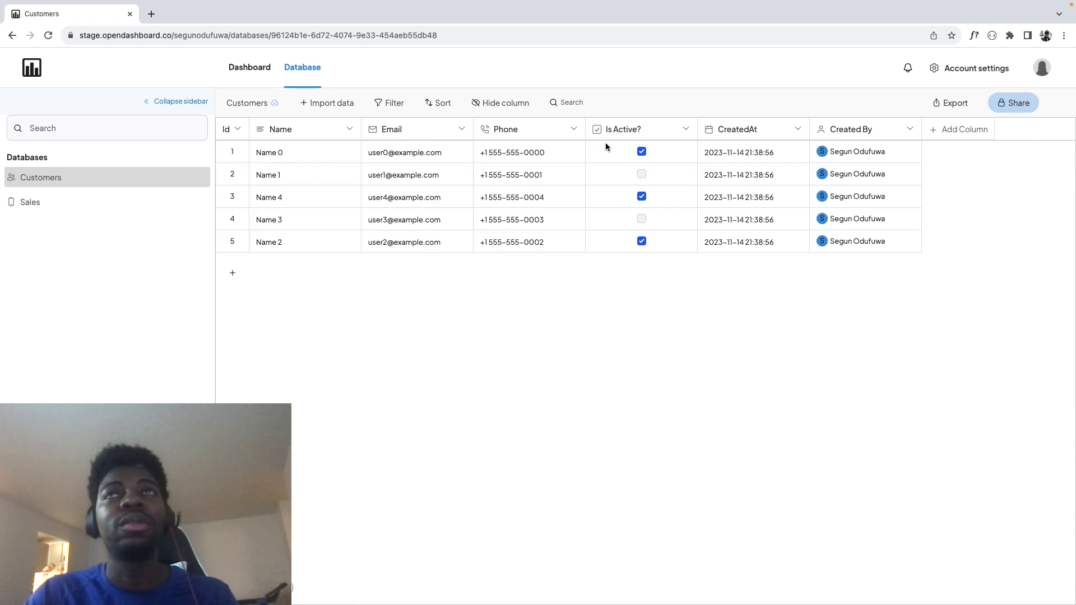
{"action": "left_click", "coordinate": [395, 130]}
{"action": "left_click", "coordinate": [401, 223]}
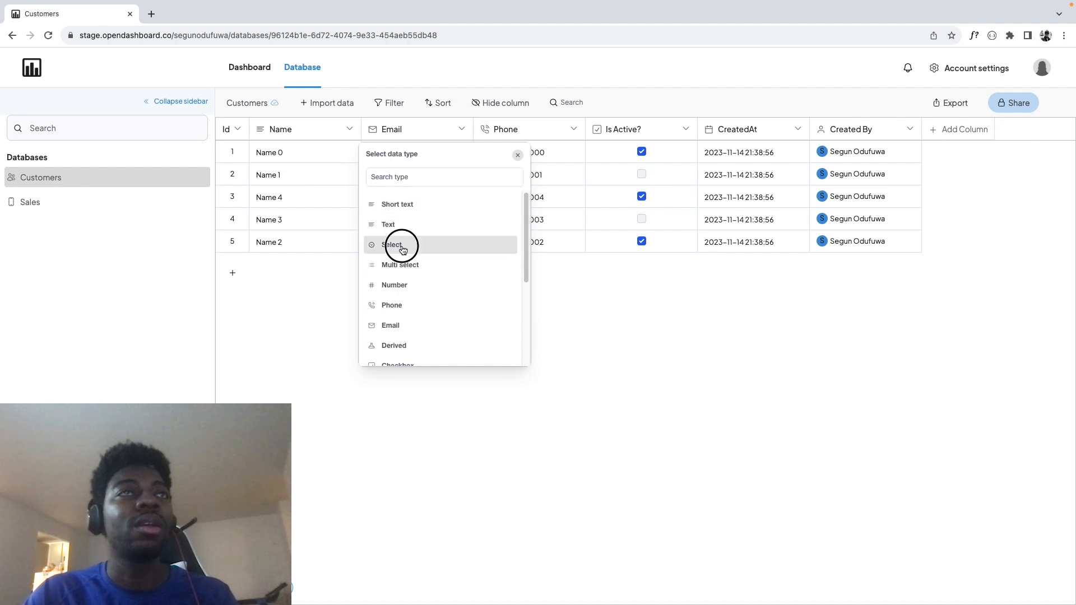
{"action": "left_click", "coordinate": [401, 244]}
{"action": "double_click", "coordinate": [393, 173]}
{"action": "type", "text": "St"}
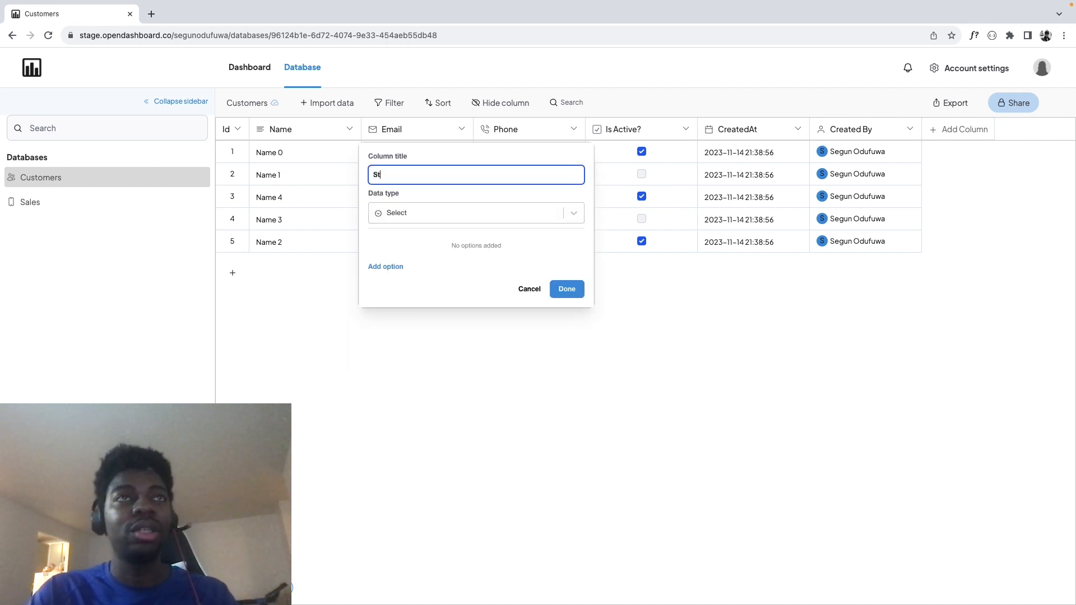
{"action": "key", "text": "BackSpace"}
{"action": "key", "text": "BackSpace"}
{"action": "type", "text": "tatus"}
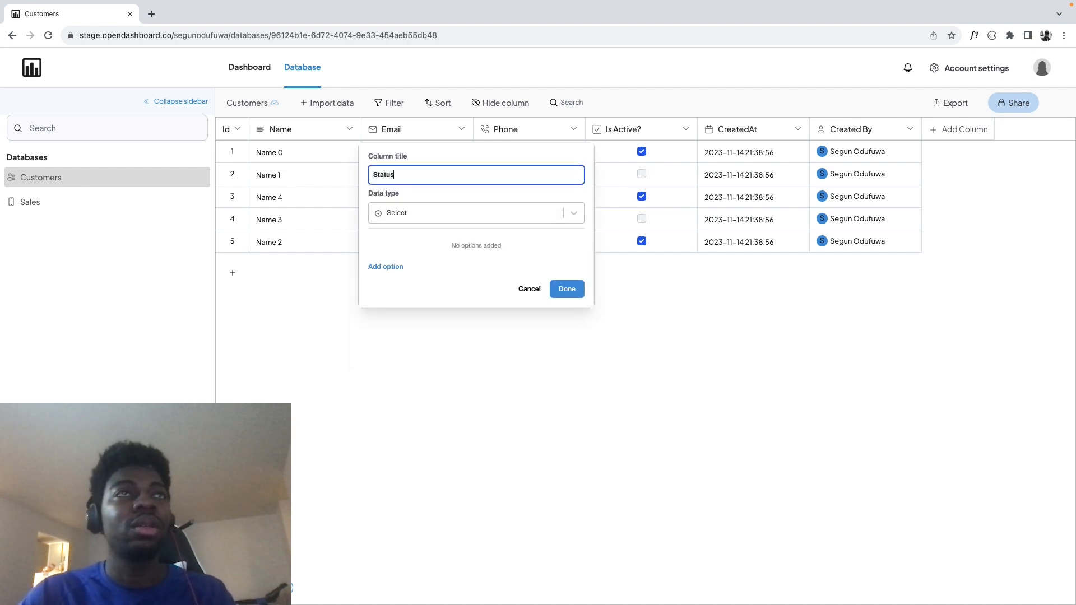
Add the options "Lead", "In discussion" and "Closed" to the Status column and save the column
{"action": "left_click", "coordinate": [394, 264]}
{"action": "type", "text": "L"}
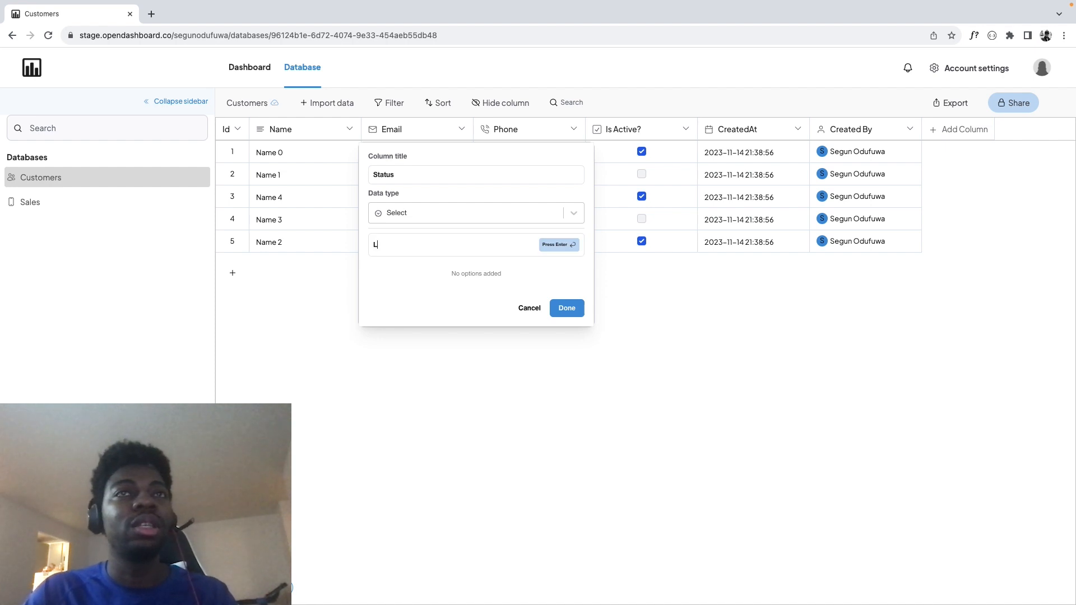
{"action": "type", "text": "ead"}
{"action": "key", "text": "Return"}
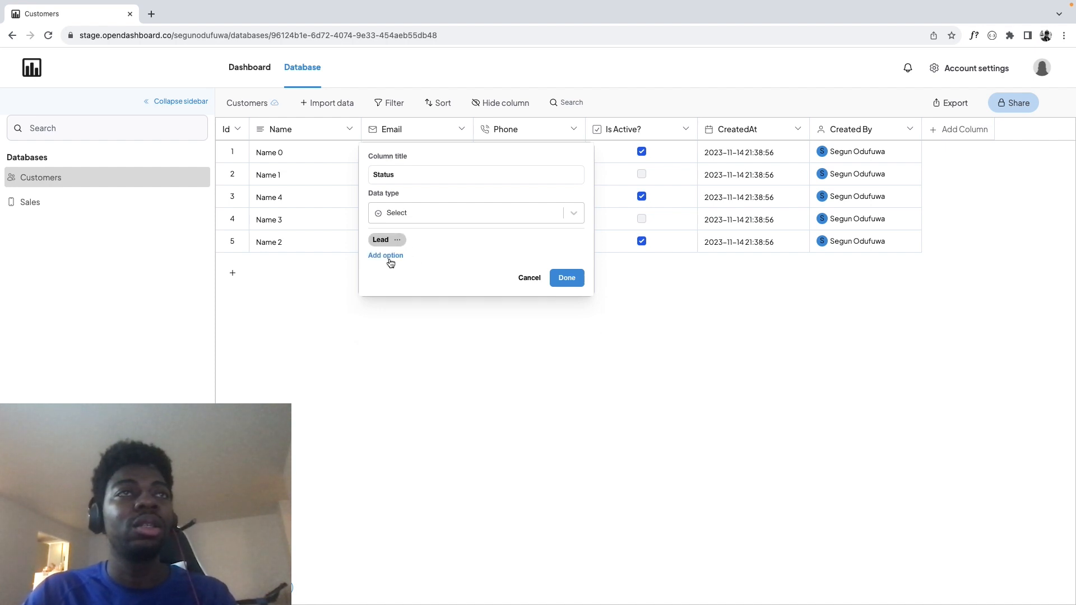
{"action": "left_click", "coordinate": [390, 258]}
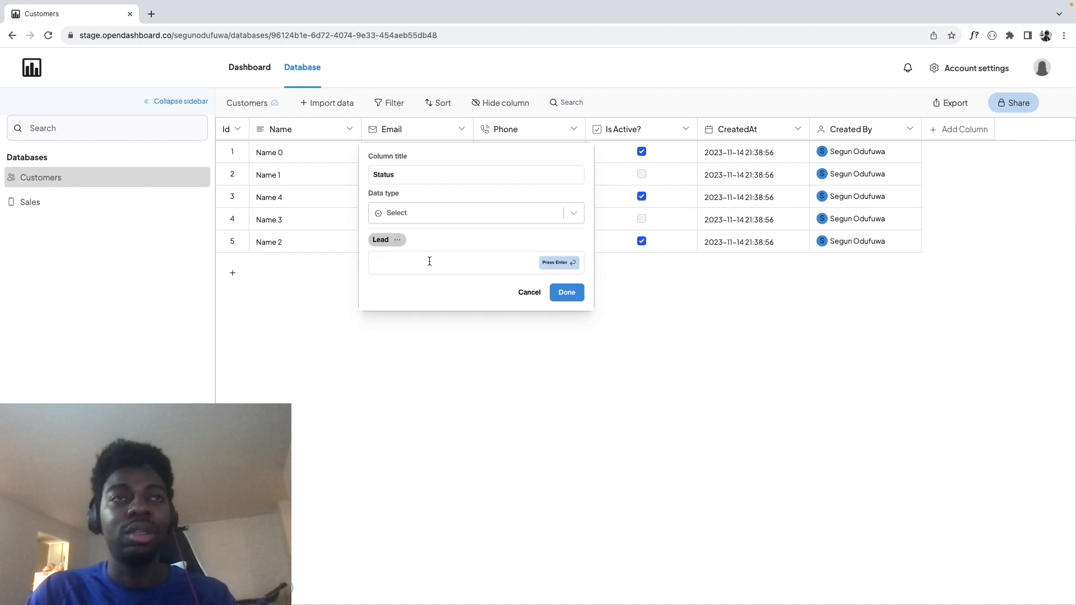
{"action": "type", "text": "In discussion"}
{"action": "key", "text": "Return"}
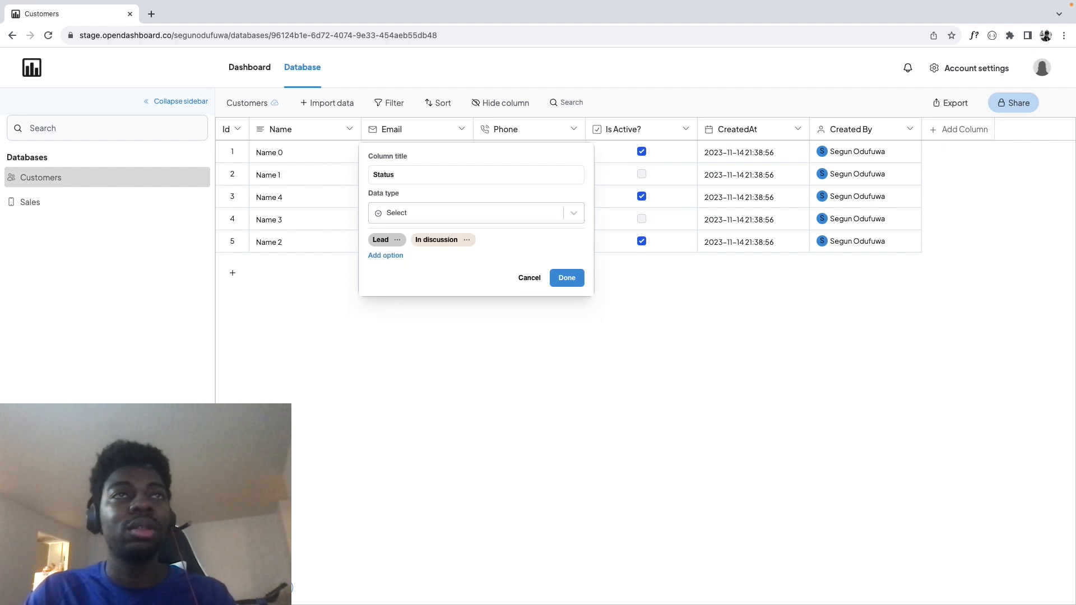
{"action": "left_click", "coordinate": [402, 259]}
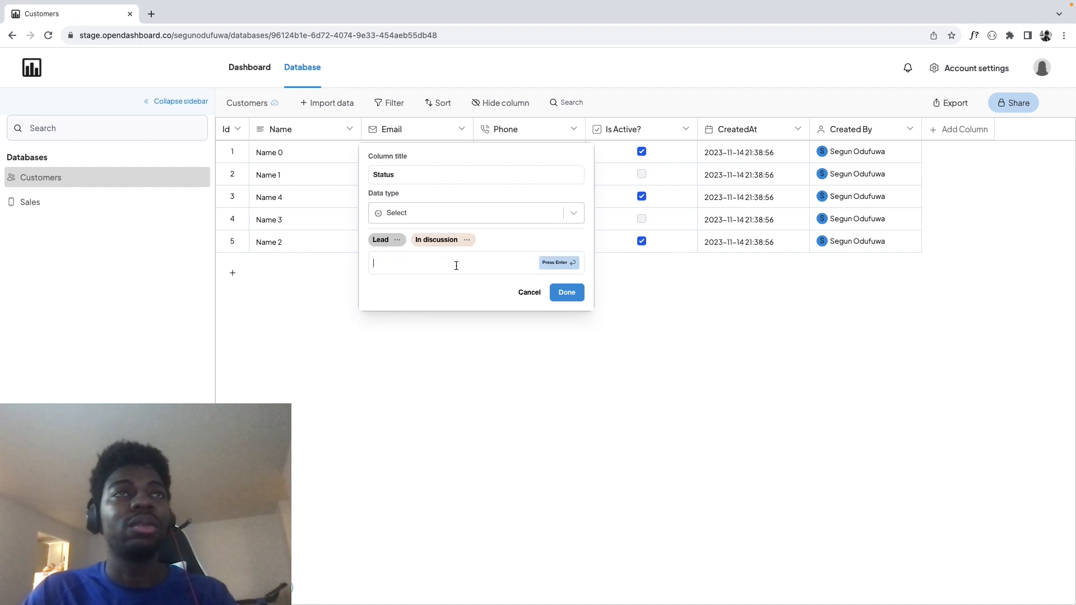
{"action": "type", "text": "Closed"}
{"action": "key", "text": "Return"}
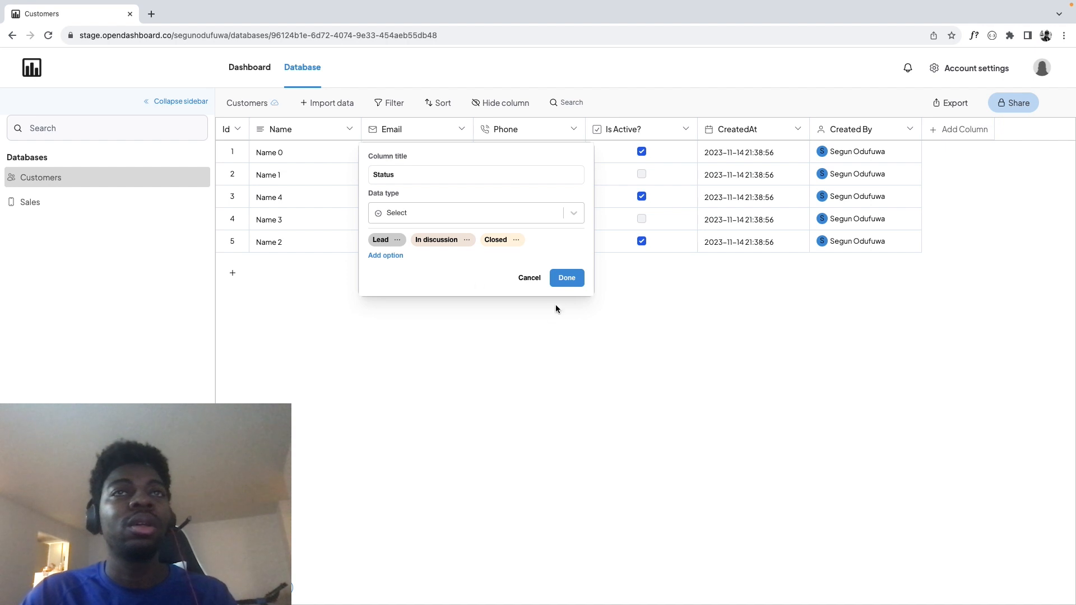
{"action": "left_click", "coordinate": [566, 278]}
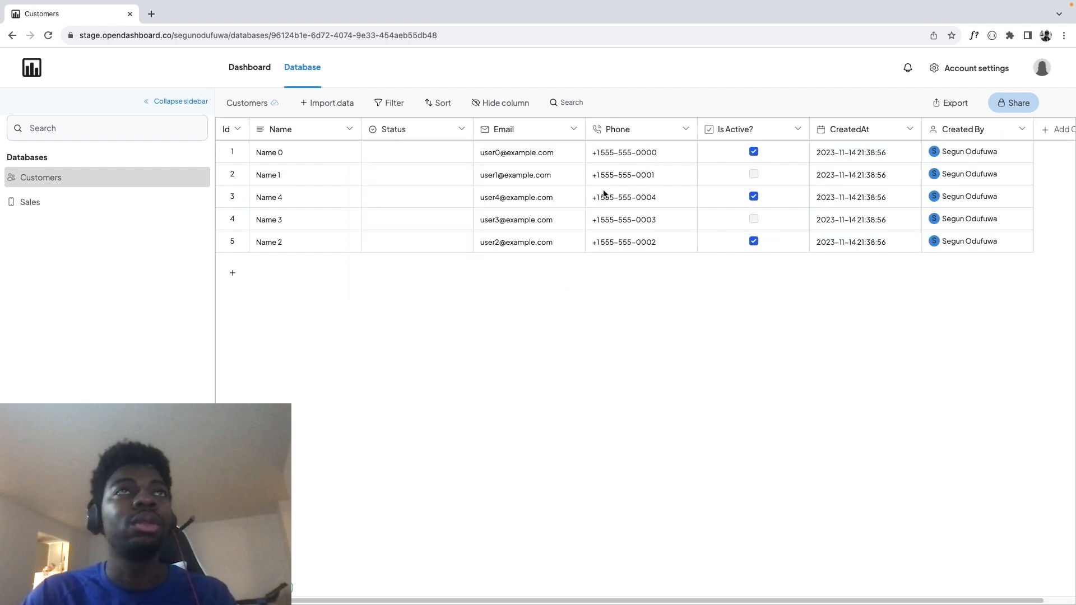
In the Sales database, insert a Number column titled "Amount" directly after the Phone column
{"action": "left_click", "coordinate": [88, 205]}
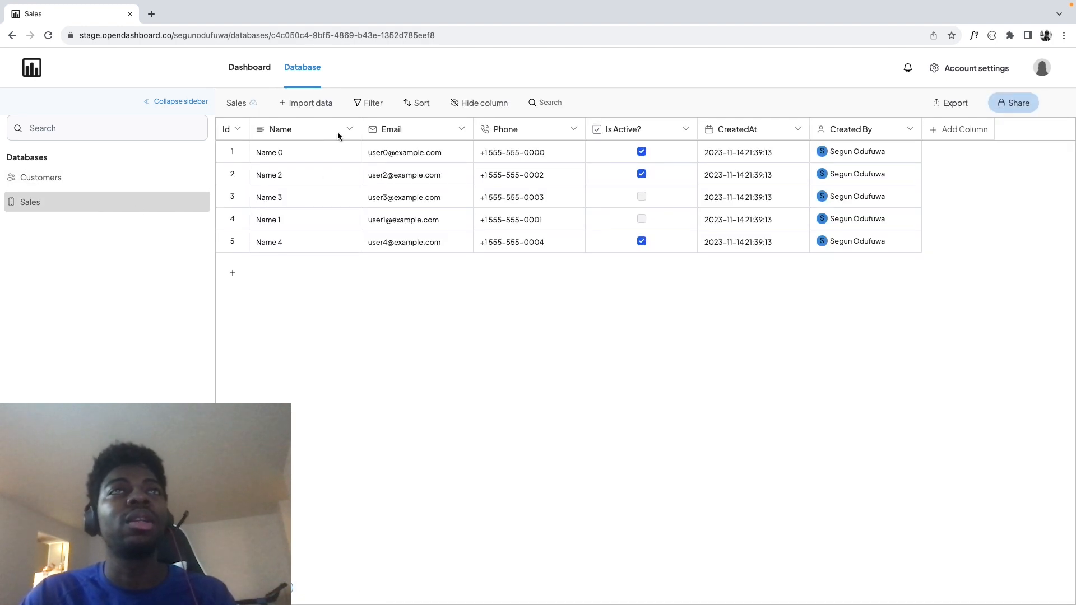
{"action": "left_click", "coordinate": [623, 130]}
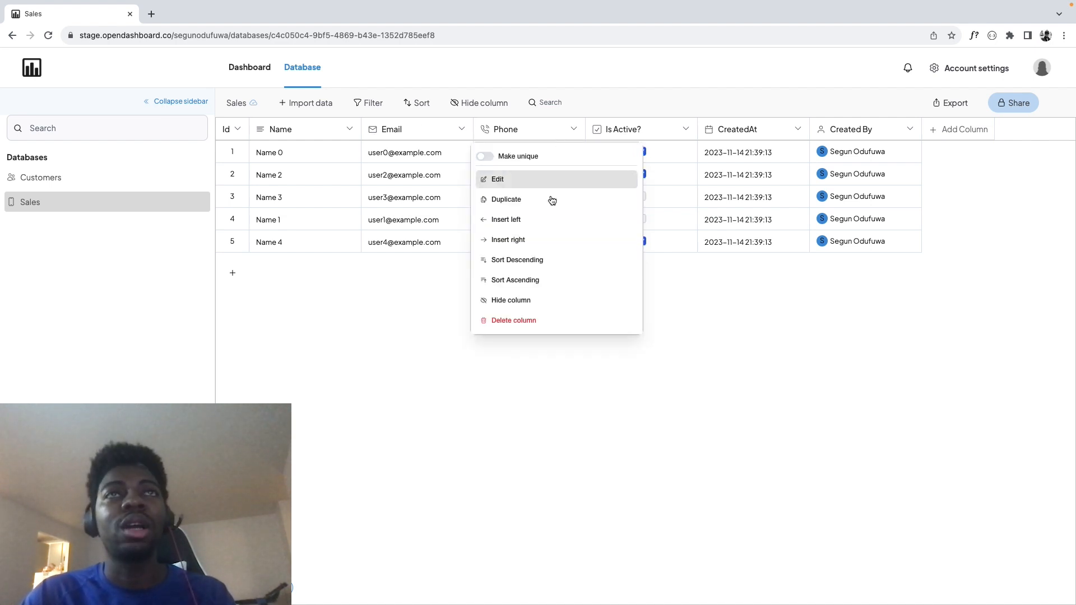
{"action": "left_click", "coordinate": [540, 238]}
{"action": "type", "text": "Numb"}
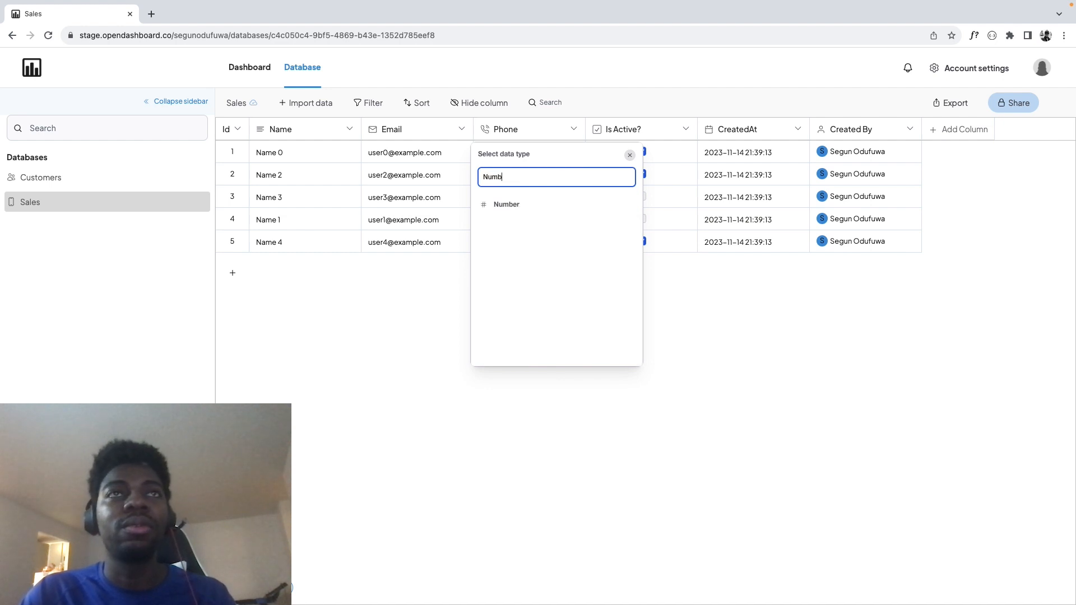
{"action": "left_click", "coordinate": [507, 207]}
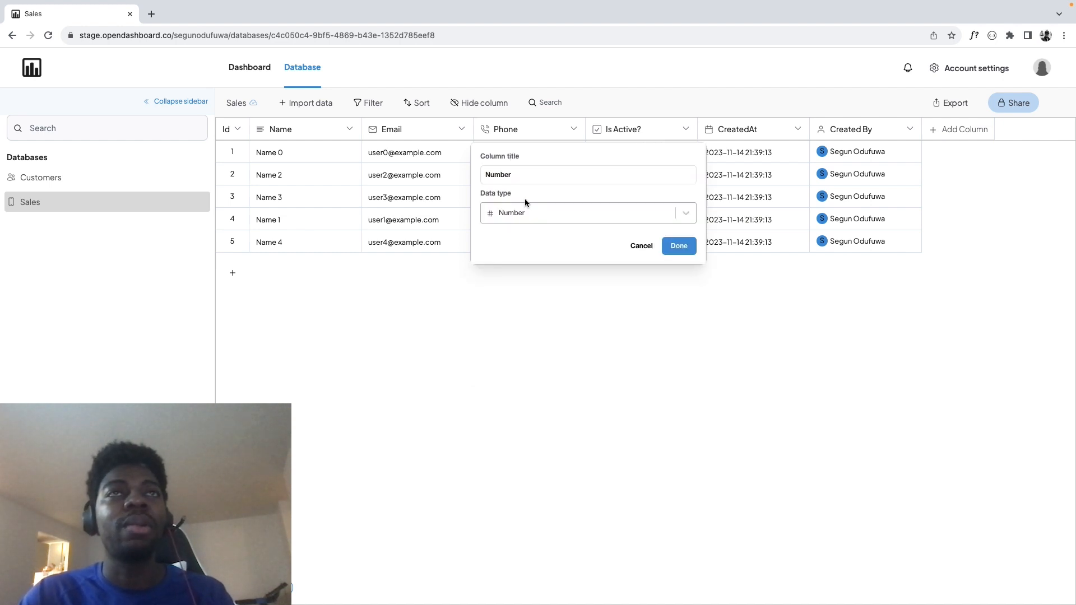
{"action": "double_click", "coordinate": [508, 175]}
{"action": "type", "text": "Amount"}
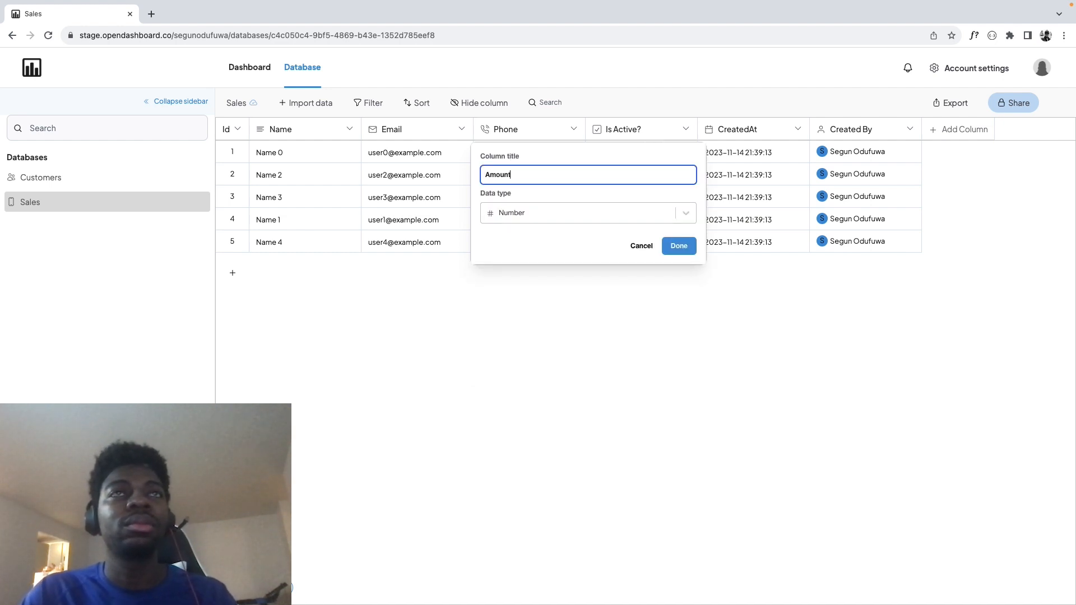
{"action": "left_click", "coordinate": [679, 246]}
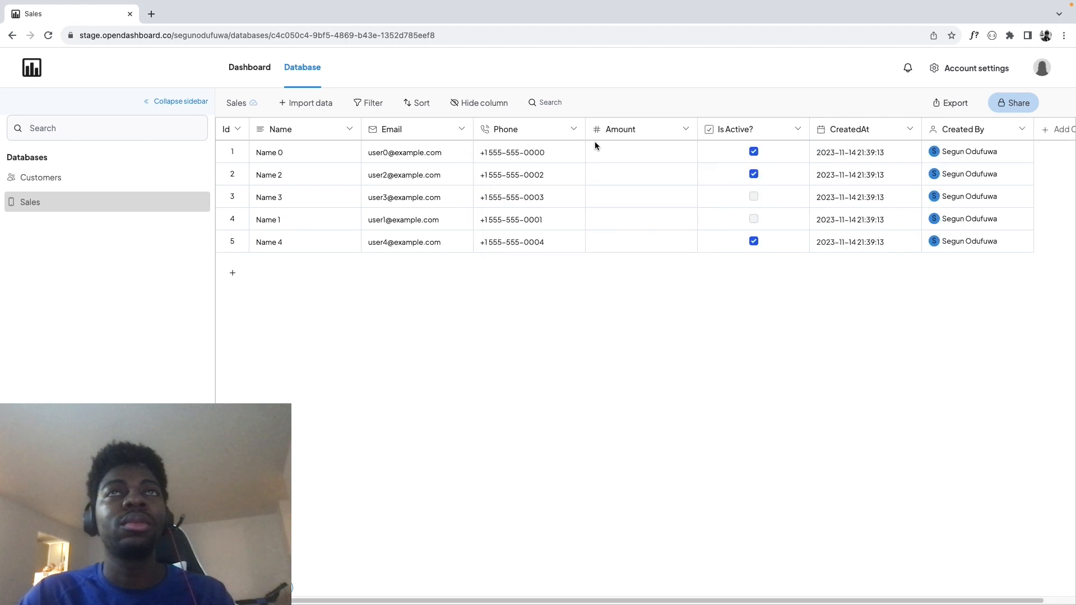
Set up a new Select column titled "Status" directly after the Phone column in the Sales database
{"action": "left_click", "coordinate": [542, 133]}
{"action": "left_click", "coordinate": [575, 245]}
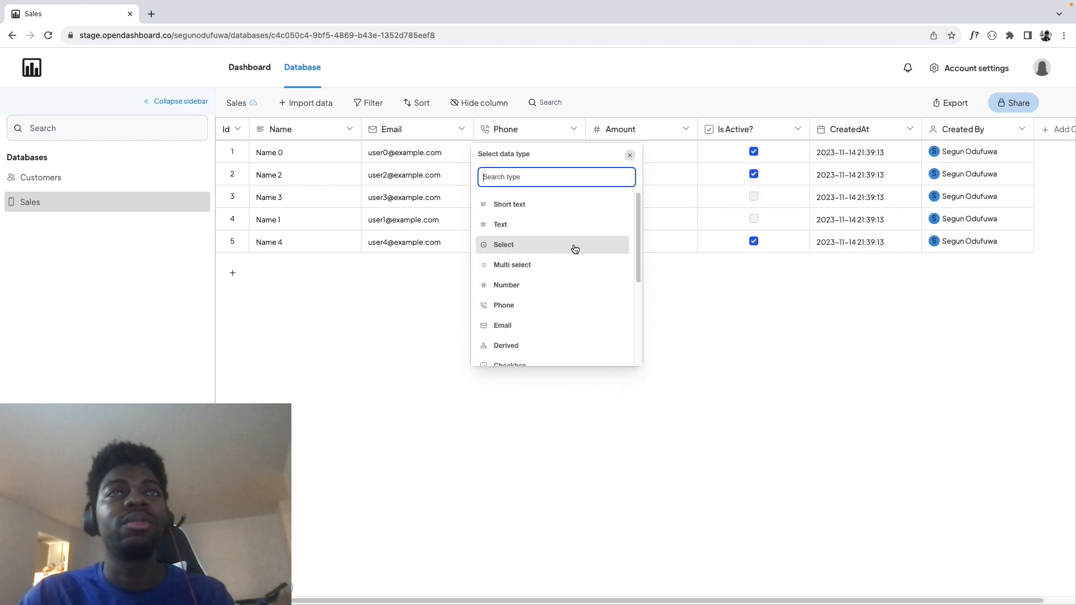
{"action": "left_click", "coordinate": [510, 244]}
{"action": "type", "text": "Status"}
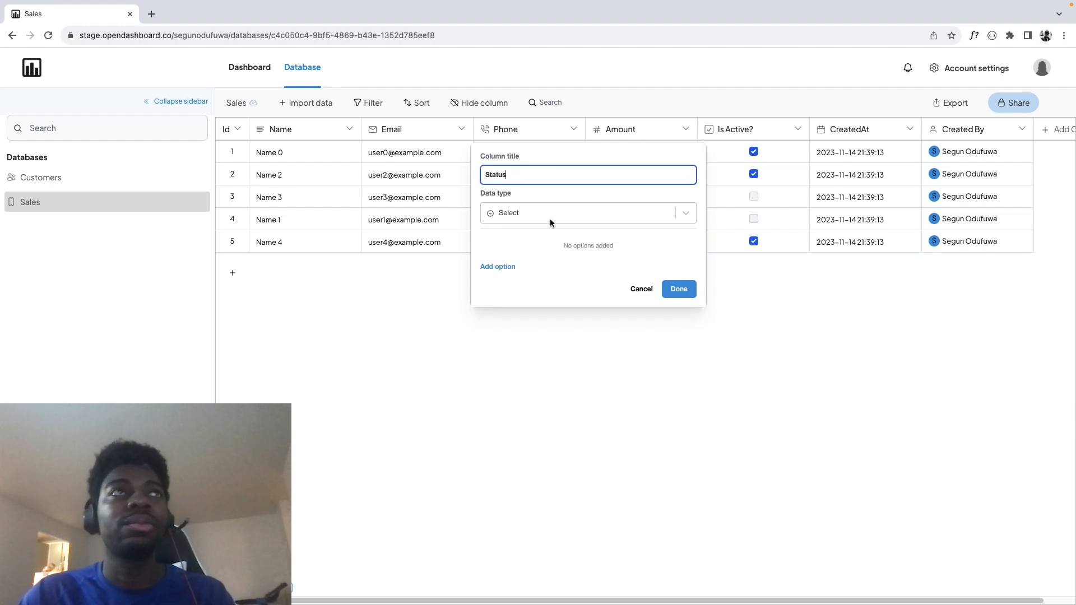
Give the Sales Status column the options "Discussion", "Closed", "Sent Invoice" and "Executing", and save the column
{"action": "left_click", "coordinate": [503, 266]}
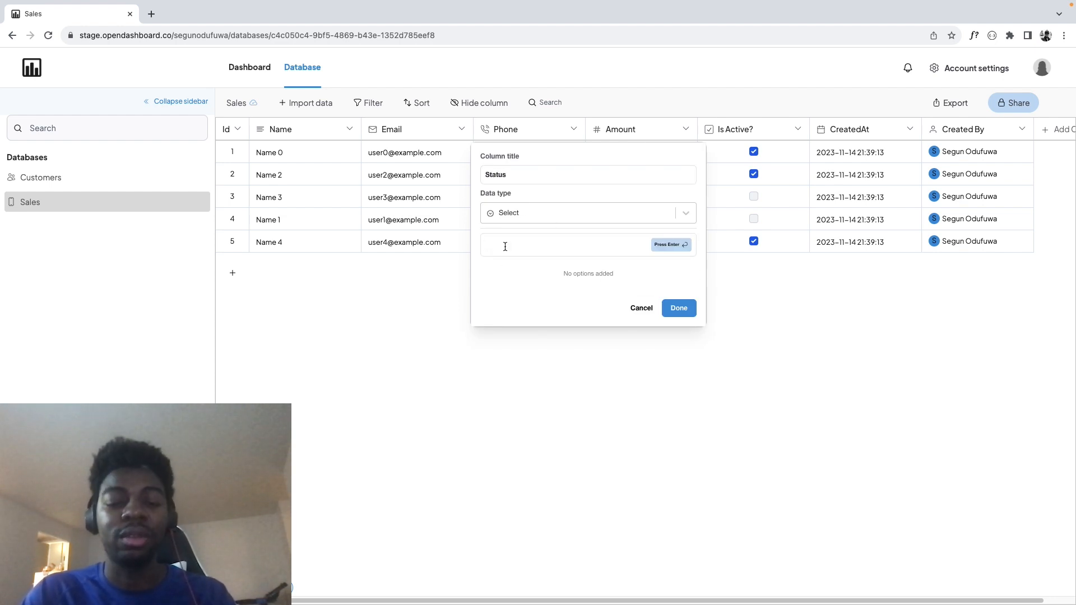
{"action": "type", "text": "Discussion"}
{"action": "key", "text": "Return"}
{"action": "left_click", "coordinate": [490, 254]}
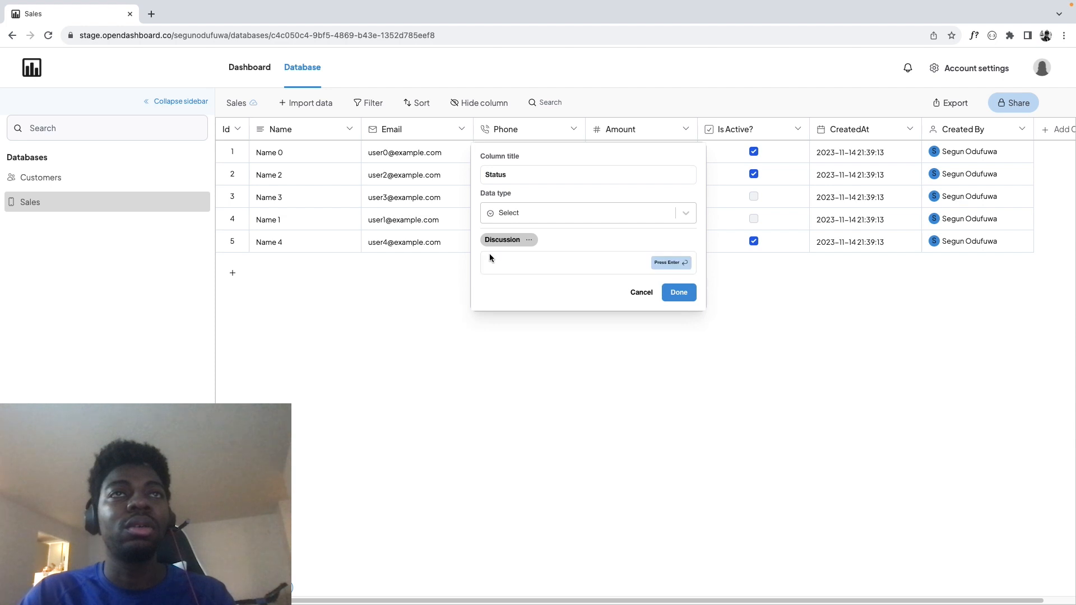
{"action": "type", "text": "Closed"}
{"action": "key", "text": "Return"}
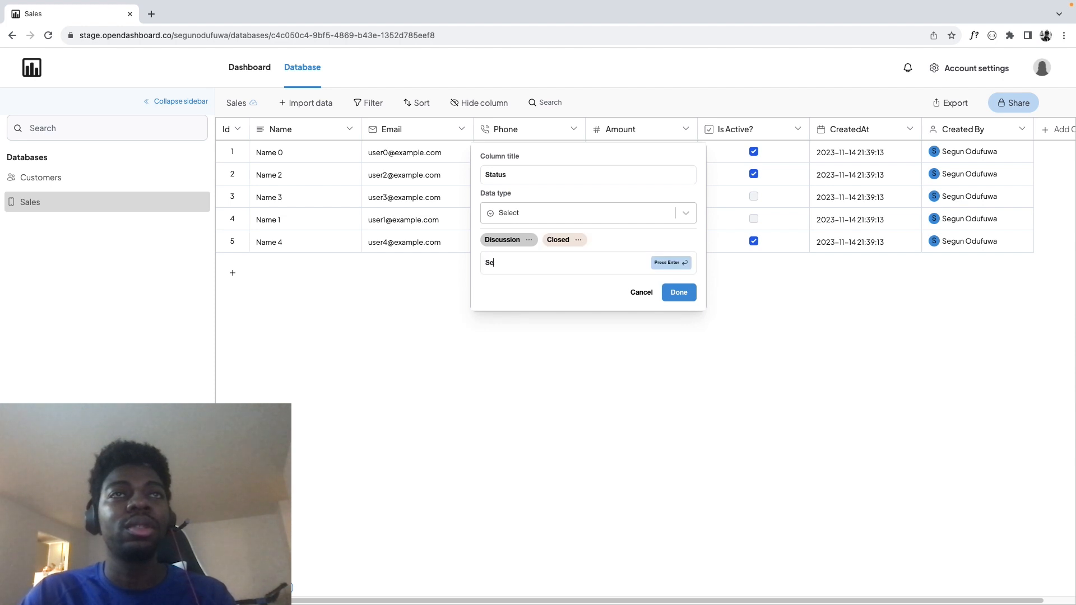
{"action": "type", "text": "Send"}
{"action": "key", "text": "BackSpace"}
{"action": "type", "text": "t Invvoice"}
{"action": "key", "text": "Return"}
{"action": "type", "text": "Executing"}
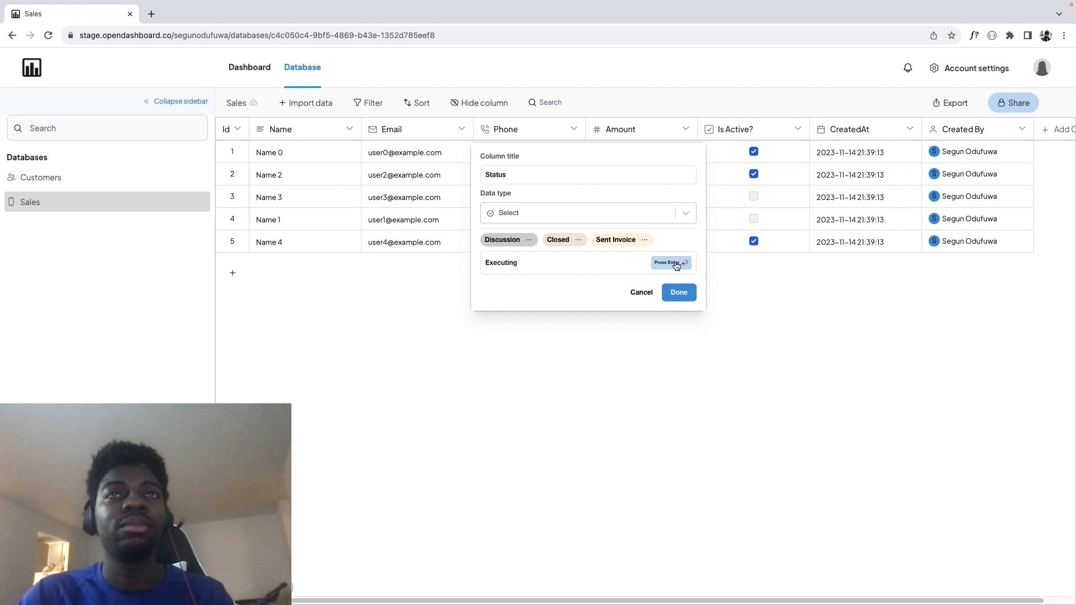
{"action": "left_click", "coordinate": [676, 263]}
{"action": "left_click", "coordinate": [678, 293]}
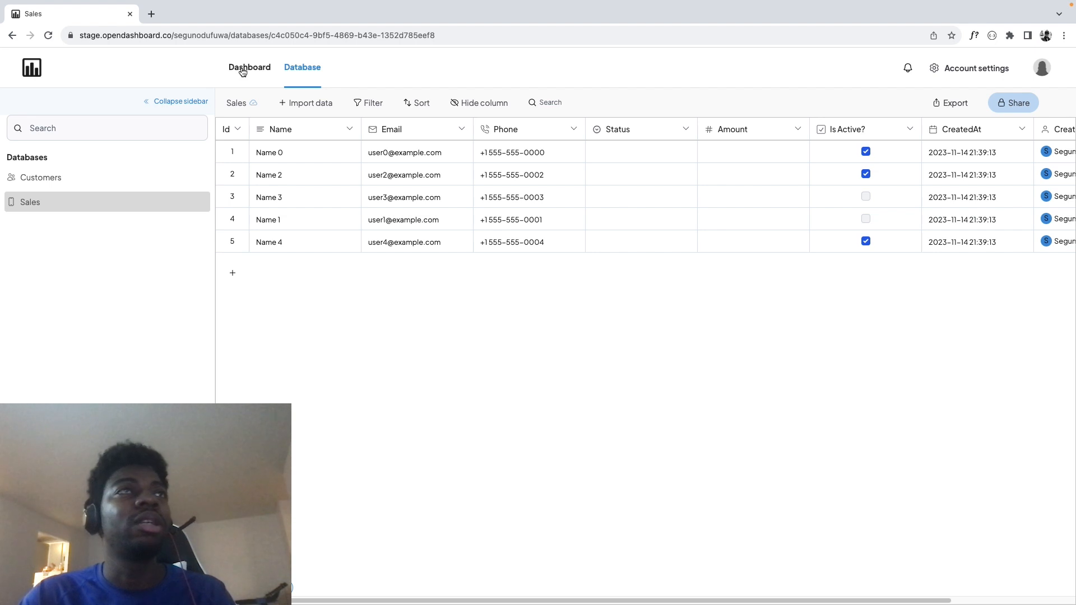
Create a new dashboard page with the name "Customers" and the description "Customers"
{"action": "left_click", "coordinate": [103, 178]}
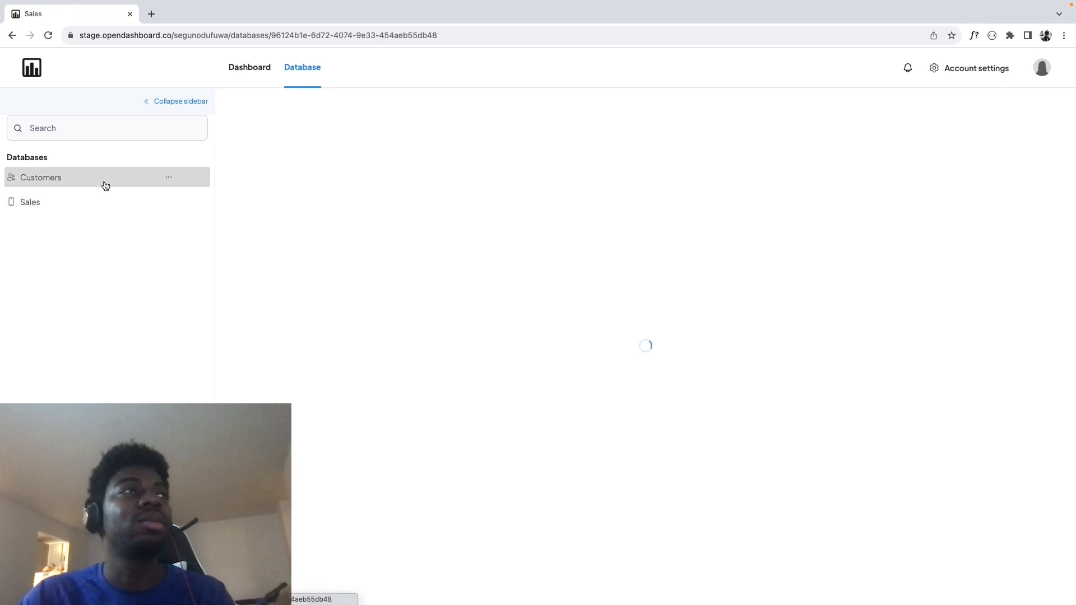
{"action": "left_click", "coordinate": [242, 70]}
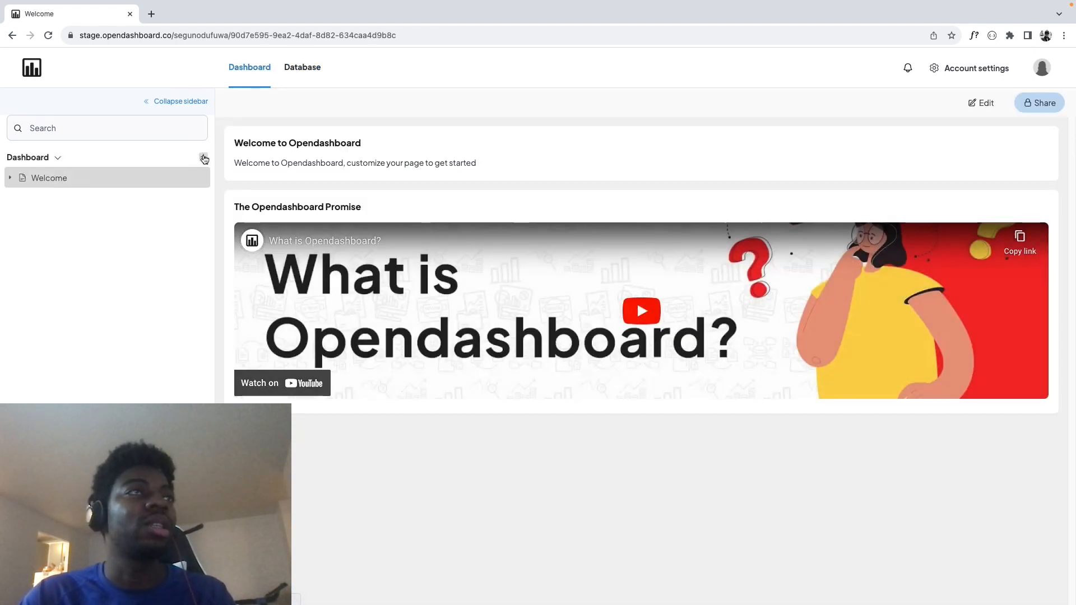
{"action": "left_click", "coordinate": [203, 157]}
{"action": "left_click", "coordinate": [125, 223]}
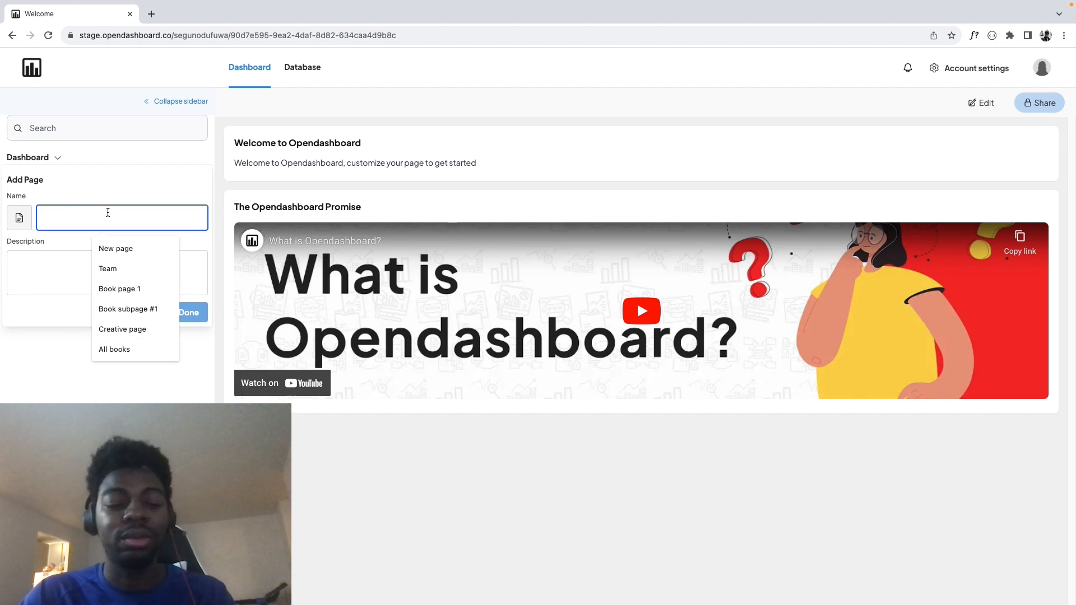
{"action": "type", "text": "C"}
{"action": "left_click", "coordinate": [117, 268]}
{"action": "left_click", "coordinate": [188, 312]}
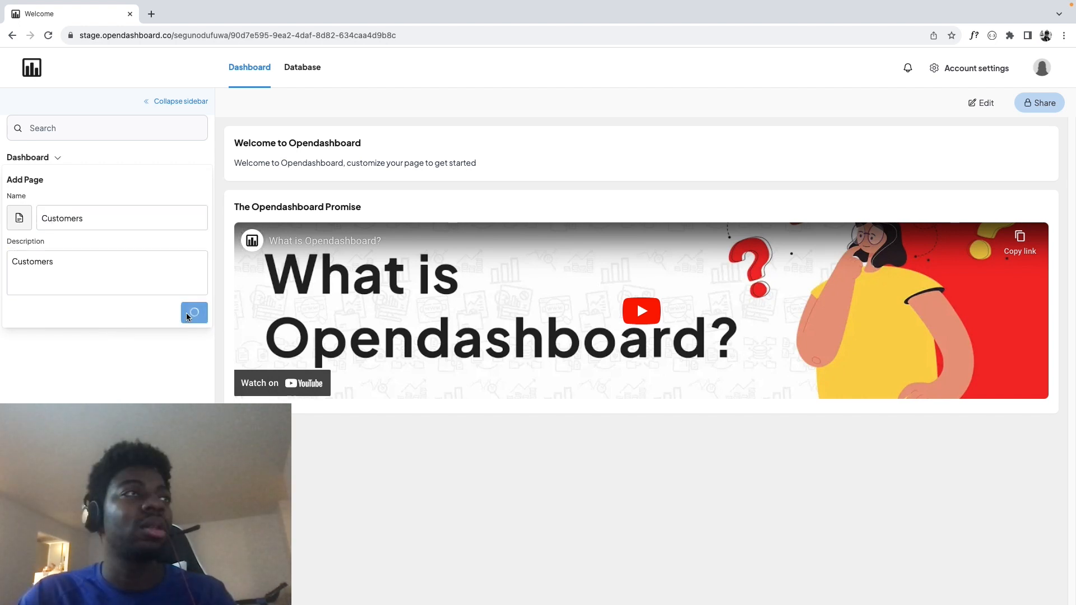
Open the Customers page for editing and add an infobox titled "All Customers" as its first element
{"action": "left_click", "coordinate": [978, 103]}
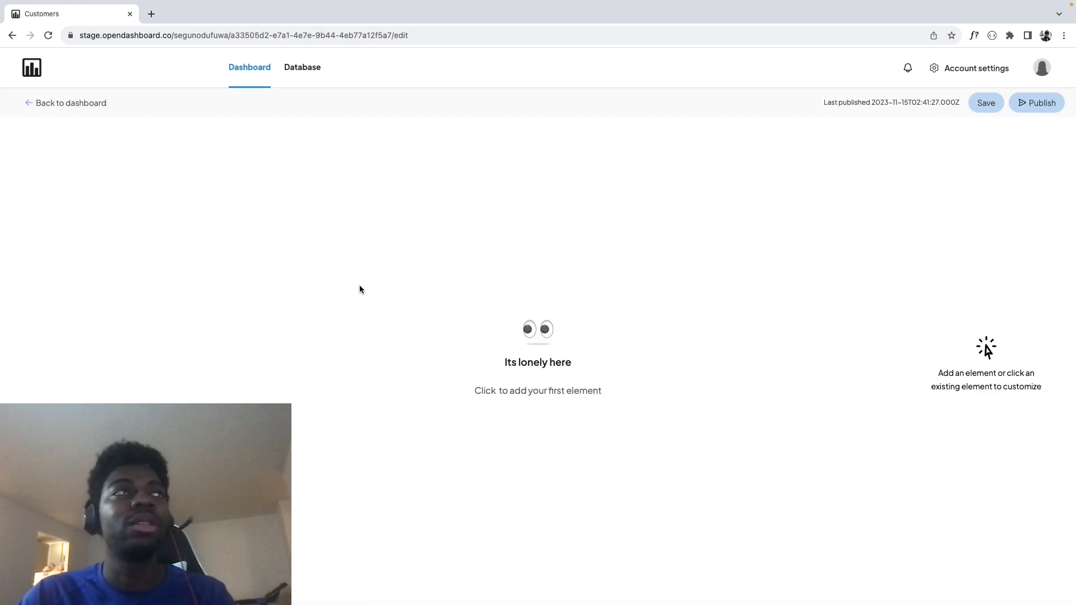
{"action": "left_click", "coordinate": [509, 390]}
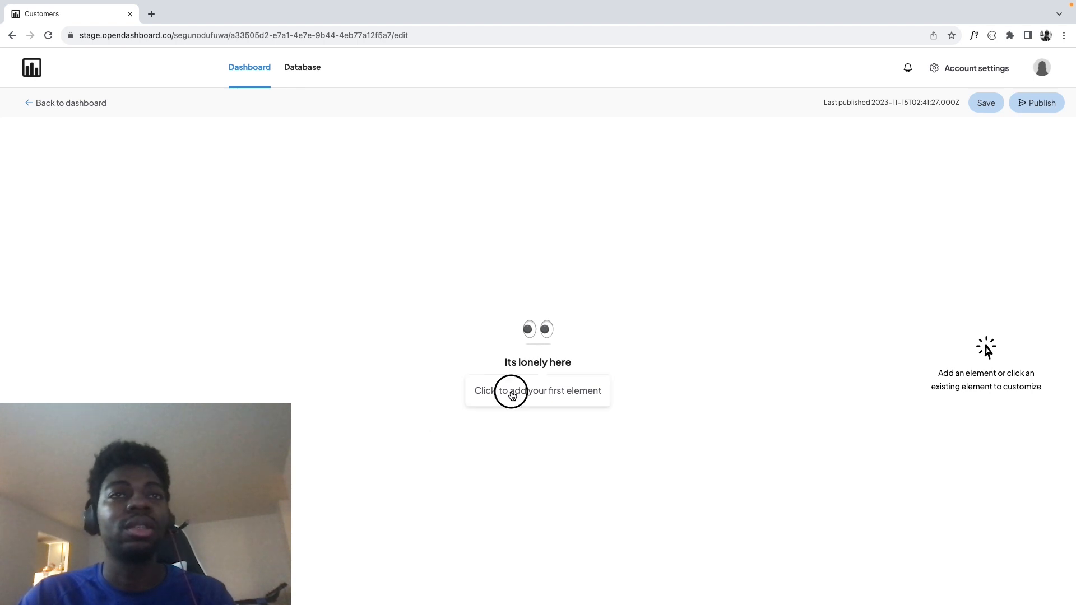
{"action": "left_click", "coordinate": [93, 437]}
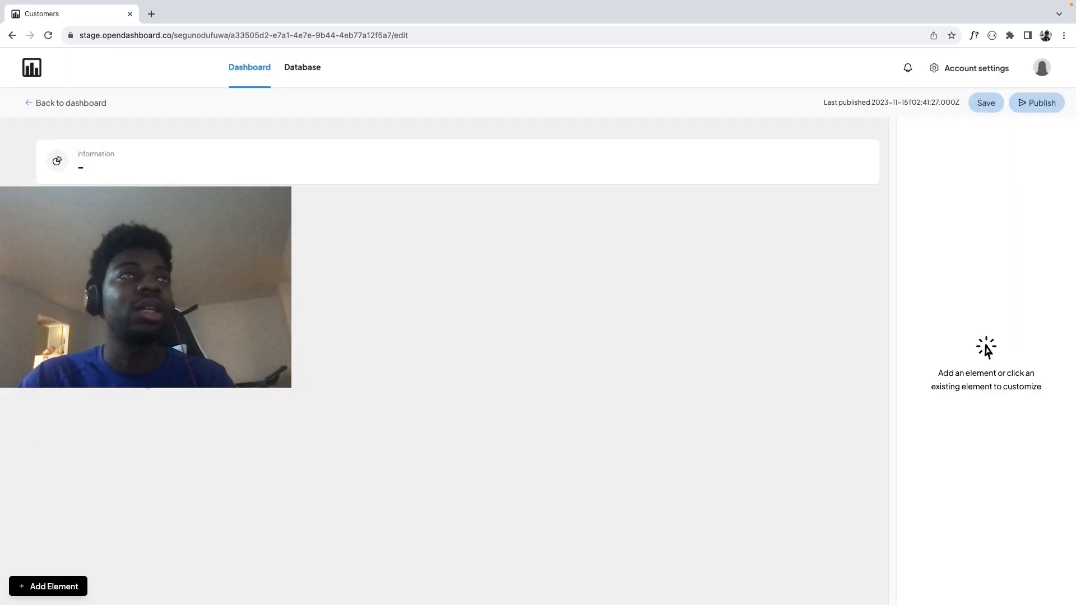
{"action": "double_click", "coordinate": [920, 183]}
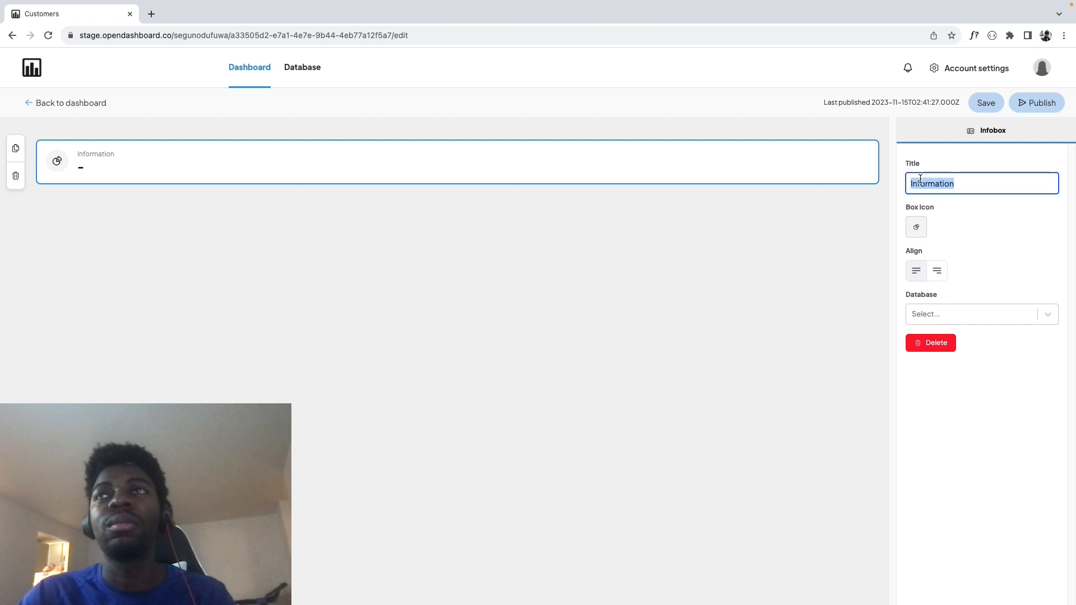
{"action": "type", "text": "All Customers"}
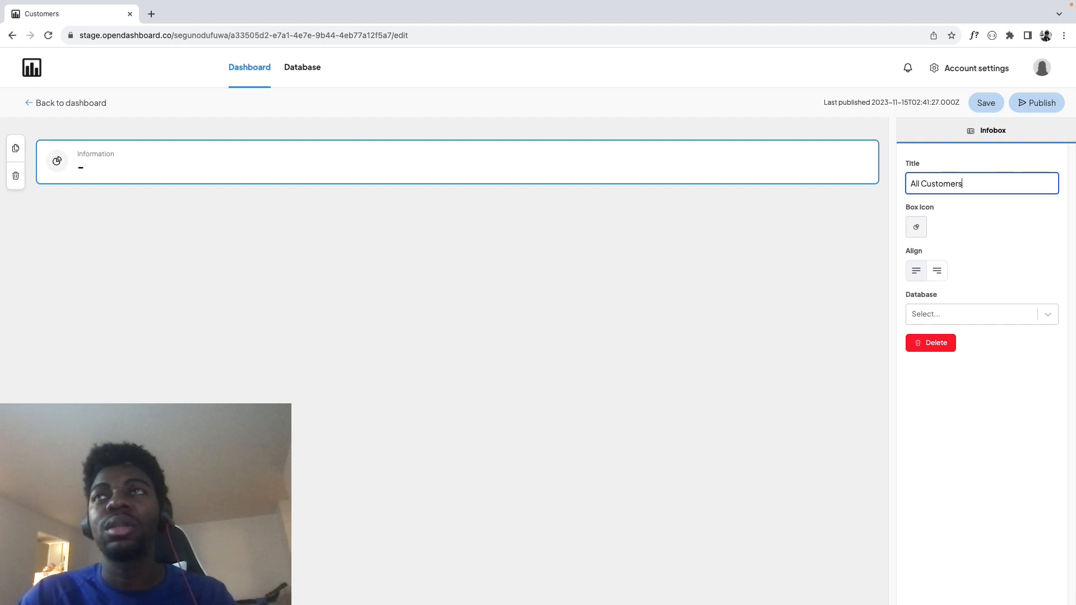
Link the All Customers infobox to the Name field of the Customers database, summarized by Count
{"action": "left_click", "coordinate": [962, 314]}
{"action": "left_click", "coordinate": [945, 346]}
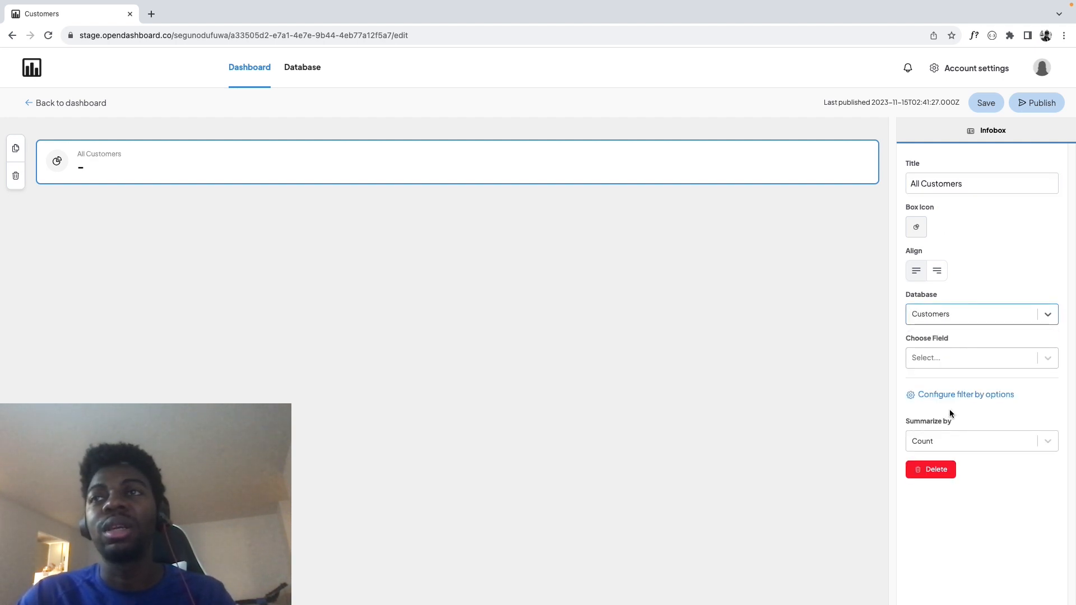
{"action": "left_click", "coordinate": [927, 362]}
{"action": "left_click", "coordinate": [934, 385]}
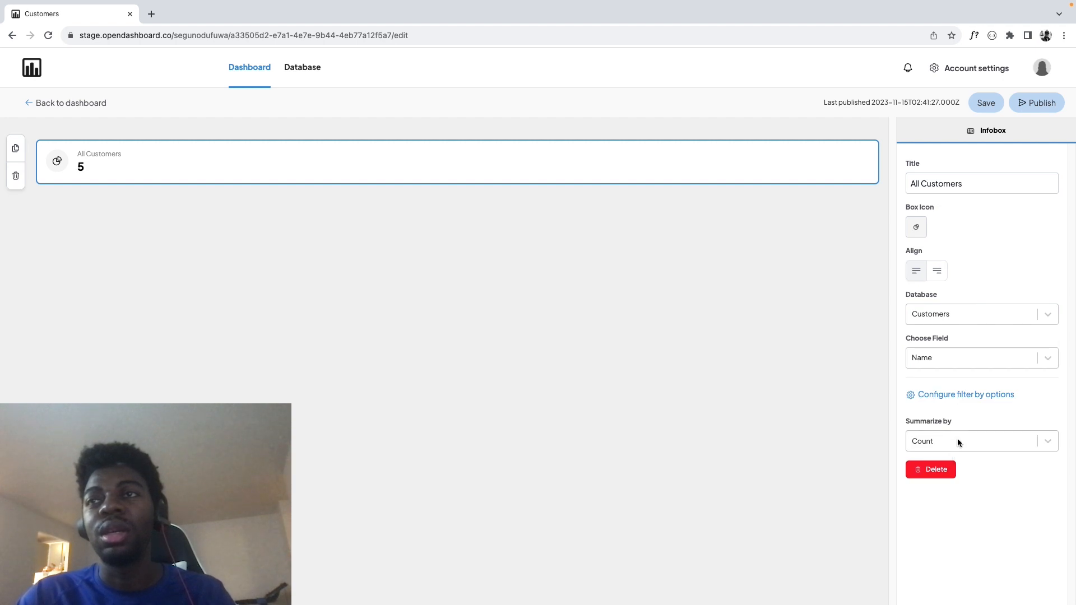
{"action": "left_click", "coordinate": [959, 437]}
{"action": "left_click", "coordinate": [1003, 426]}
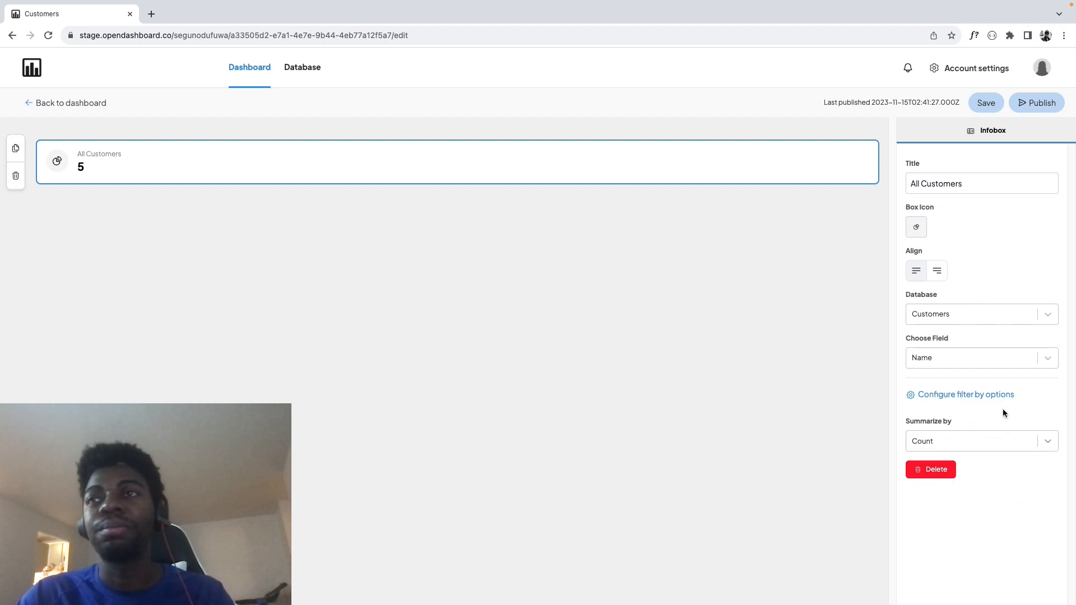
Add a second infobox beside the All Customers infobox and title it "Active Customers"
{"action": "left_click", "coordinate": [878, 162]}
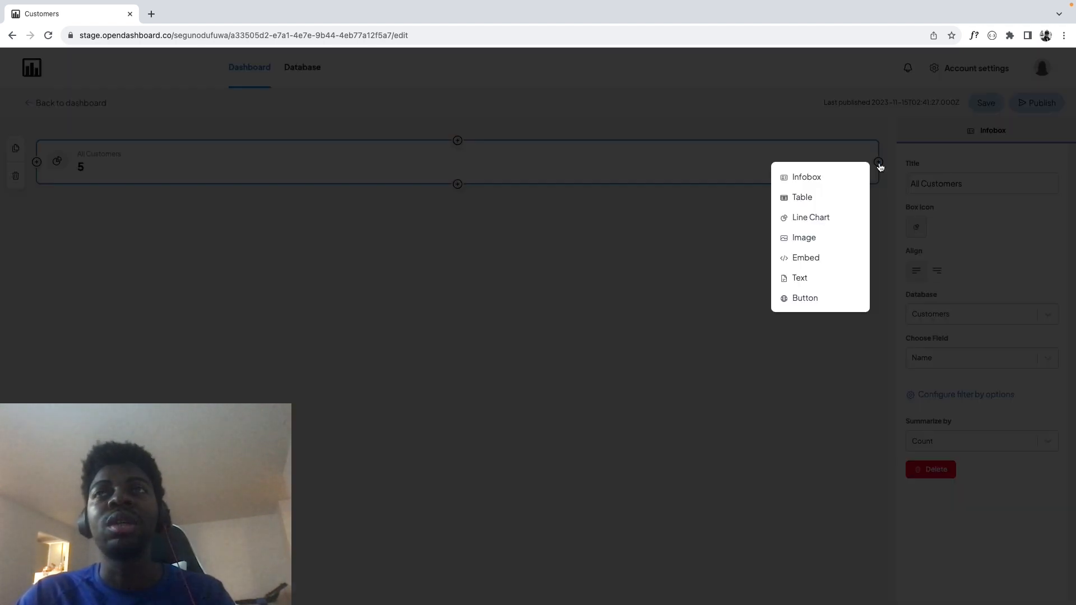
{"action": "left_click", "coordinate": [799, 178]}
{"action": "double_click", "coordinate": [939, 184]}
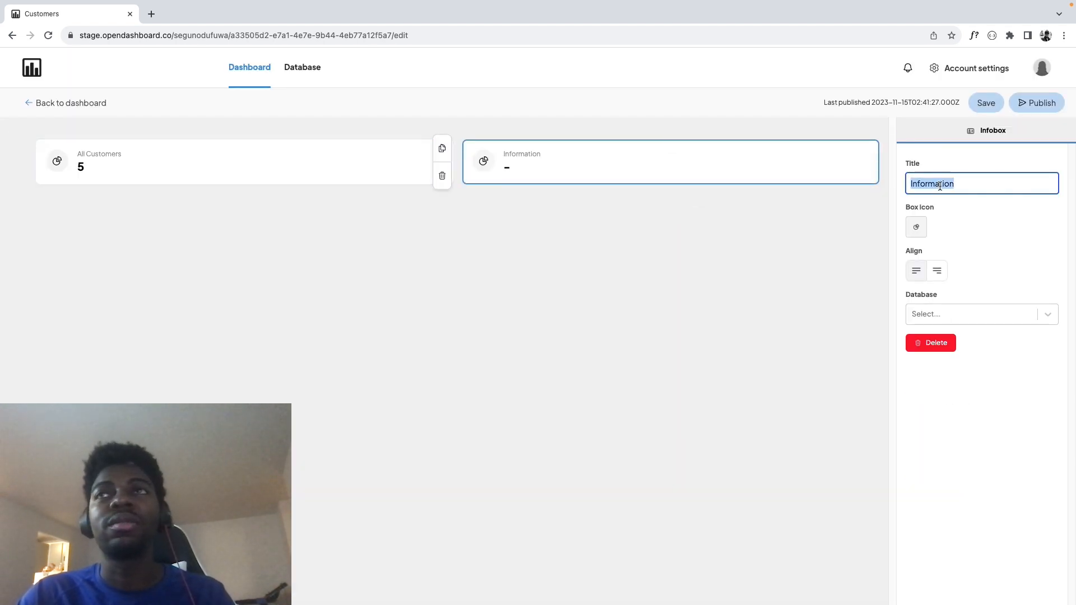
{"action": "type", "text": "Active Customers"}
Link the Active Customers infobox to the Name field of the Customers database, summarized by Count
{"action": "left_click", "coordinate": [939, 314]}
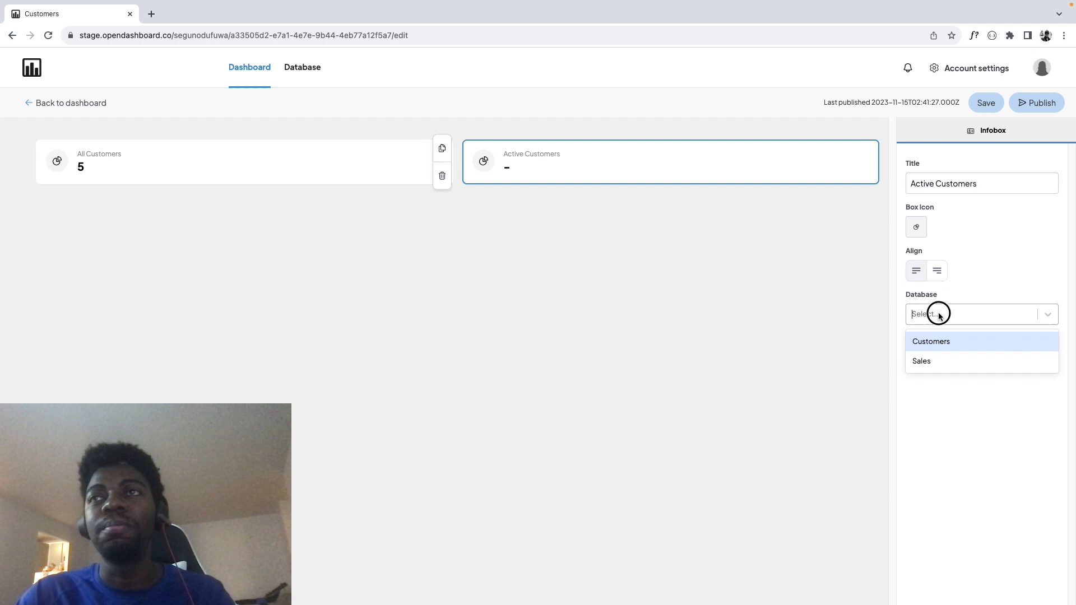
{"action": "left_click", "coordinate": [933, 344]}
{"action": "left_click", "coordinate": [936, 358]}
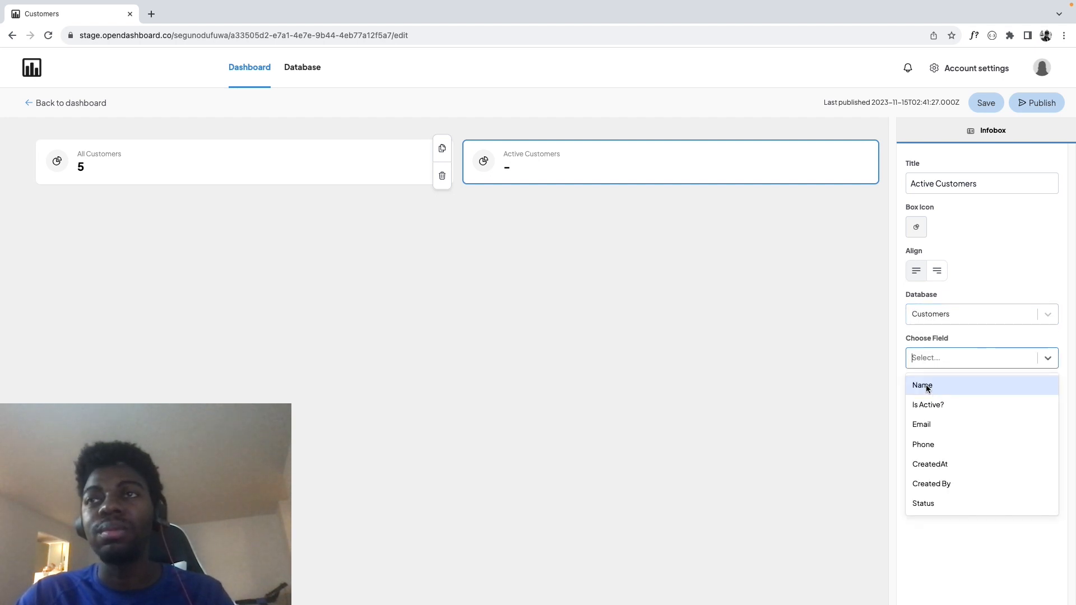
{"action": "left_click", "coordinate": [926, 385]}
{"action": "left_click", "coordinate": [937, 440]}
{"action": "left_click", "coordinate": [937, 468]}
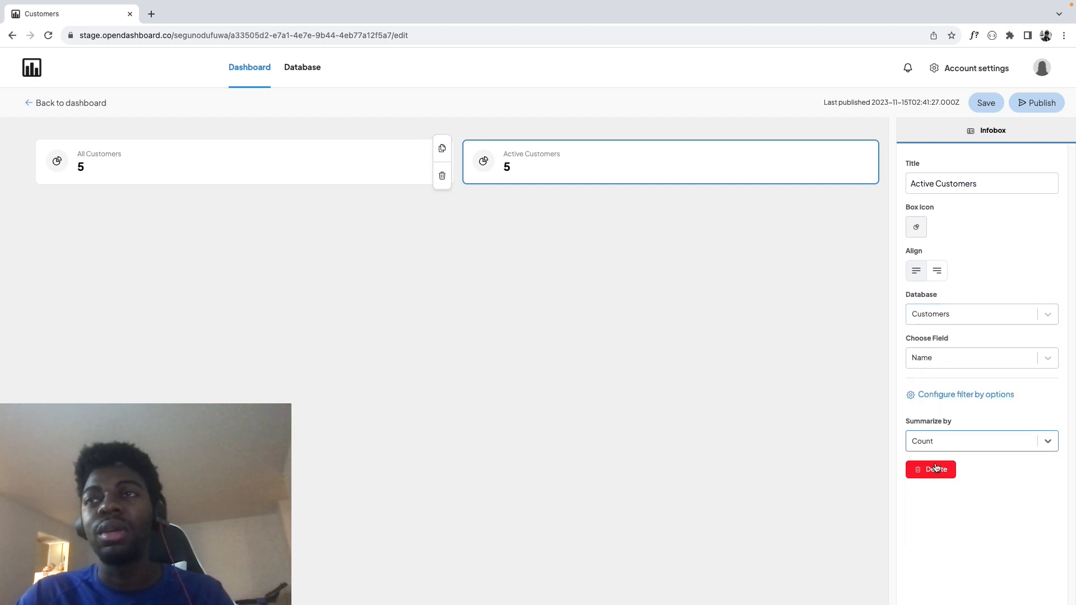
Filter the Active Customers infobox to records where "Is Active?" is checked
{"action": "left_click", "coordinate": [952, 396]}
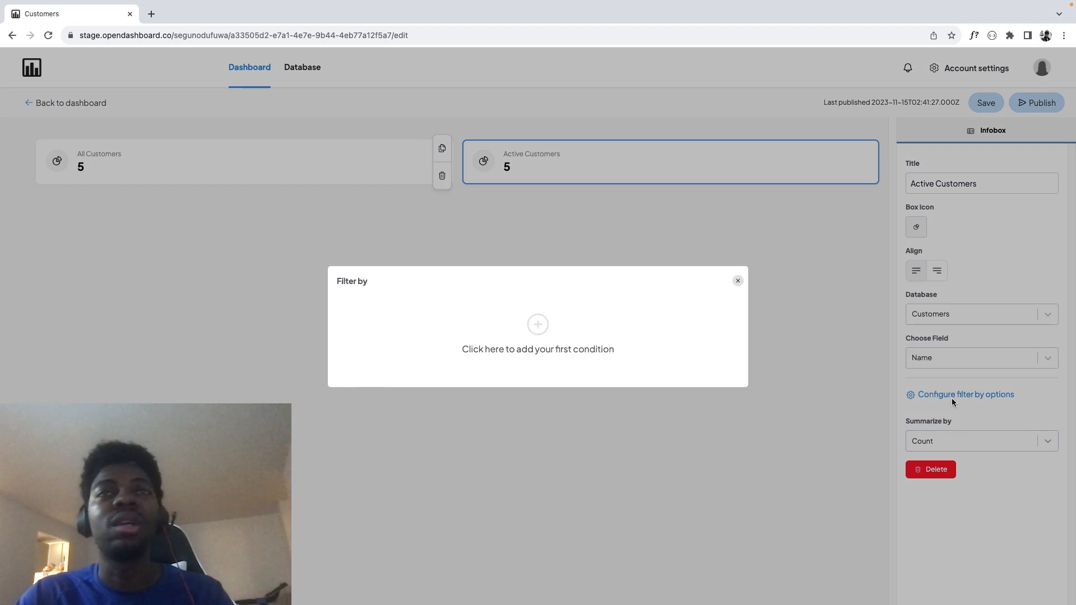
{"action": "left_click", "coordinate": [544, 327]}
{"action": "left_click", "coordinate": [492, 324]}
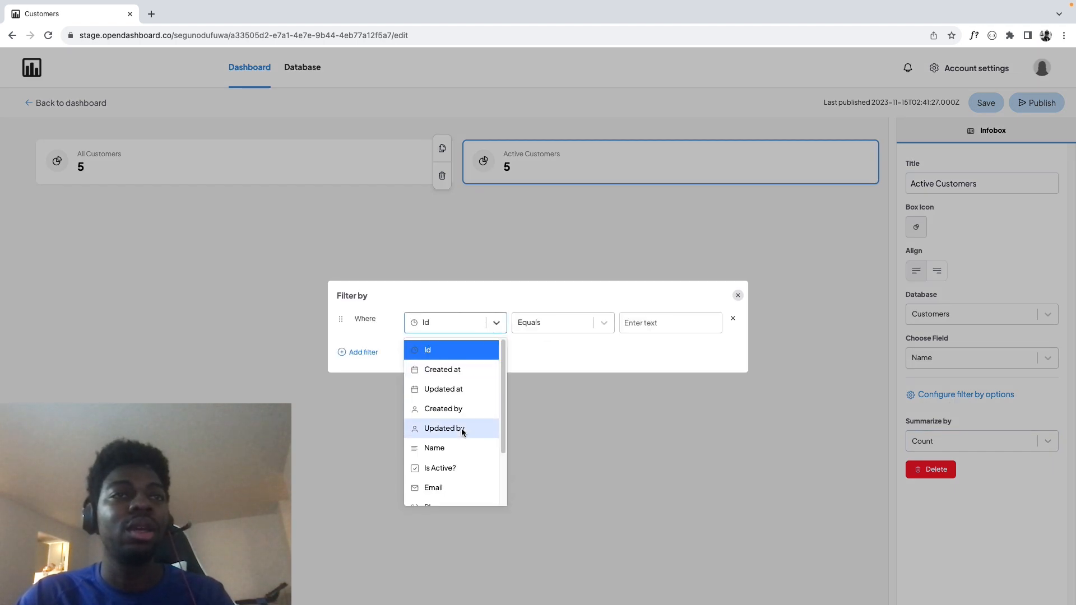
{"action": "scroll", "coordinate": [442, 422], "scroll_direction": "down", "scroll_amount": 2}
{"action": "left_click", "coordinate": [442, 414]}
{"action": "left_click", "coordinate": [542, 319]}
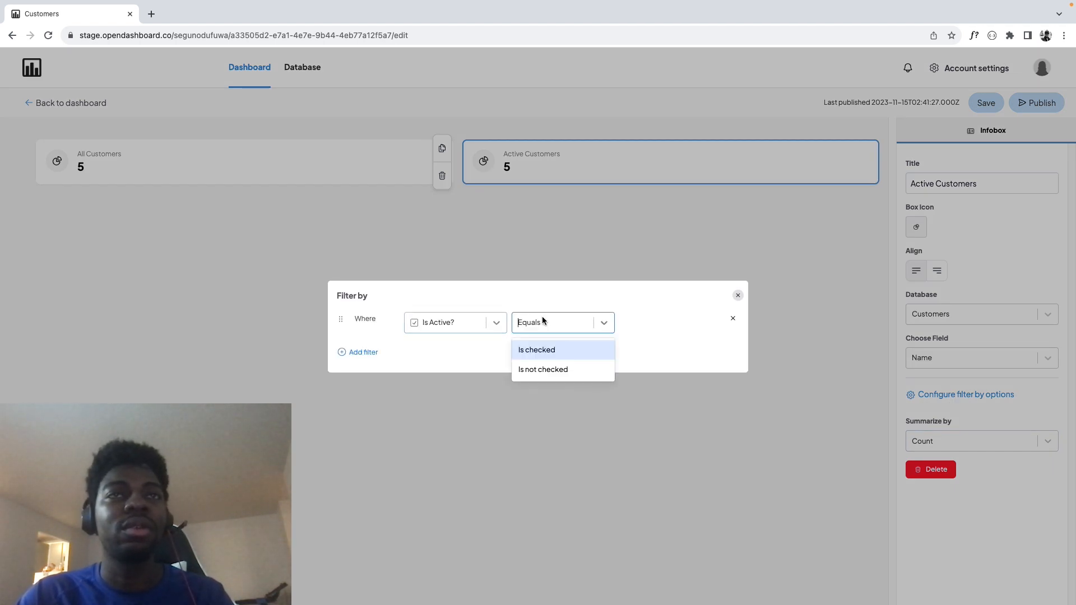
{"action": "left_click", "coordinate": [547, 349]}
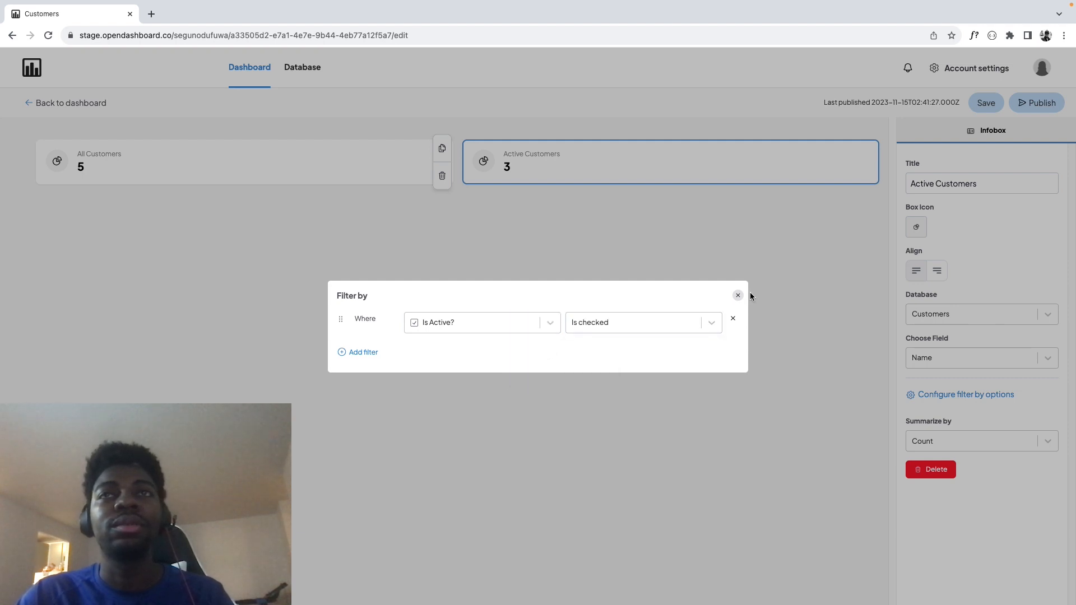
{"action": "left_click", "coordinate": [738, 295]}
Add a third infobox after Active Customers and title it "This month"
{"action": "left_click", "coordinate": [878, 162]}
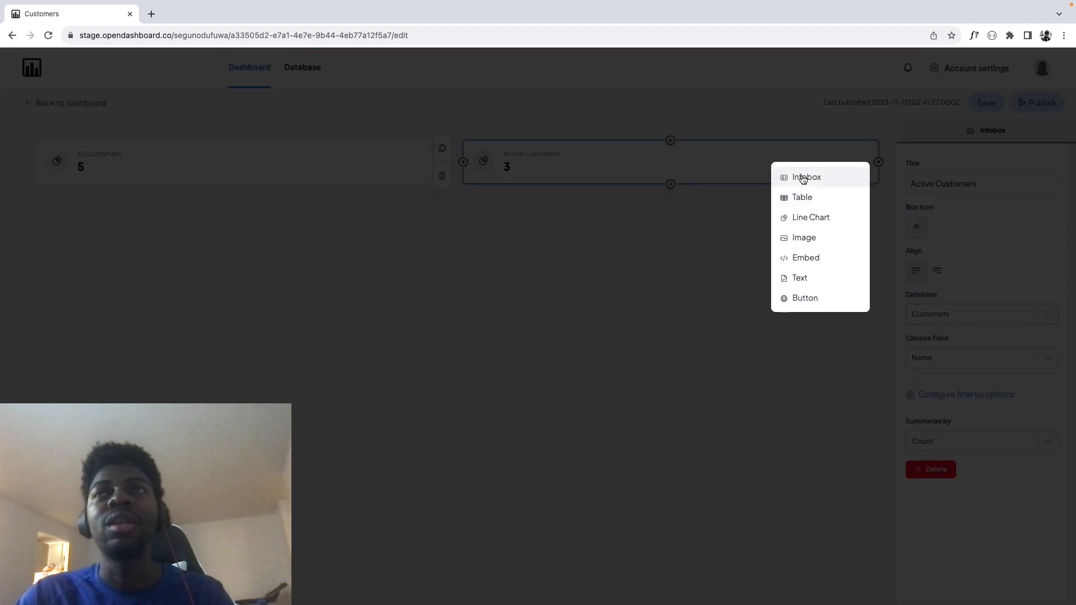
{"action": "left_click", "coordinate": [807, 176]}
{"action": "left_click", "coordinate": [983, 184]}
{"action": "key", "text": "ctrl+a"}
{"action": "type", "text": "Customers this mon"}
{"action": "key", "text": "ctrl+a"}
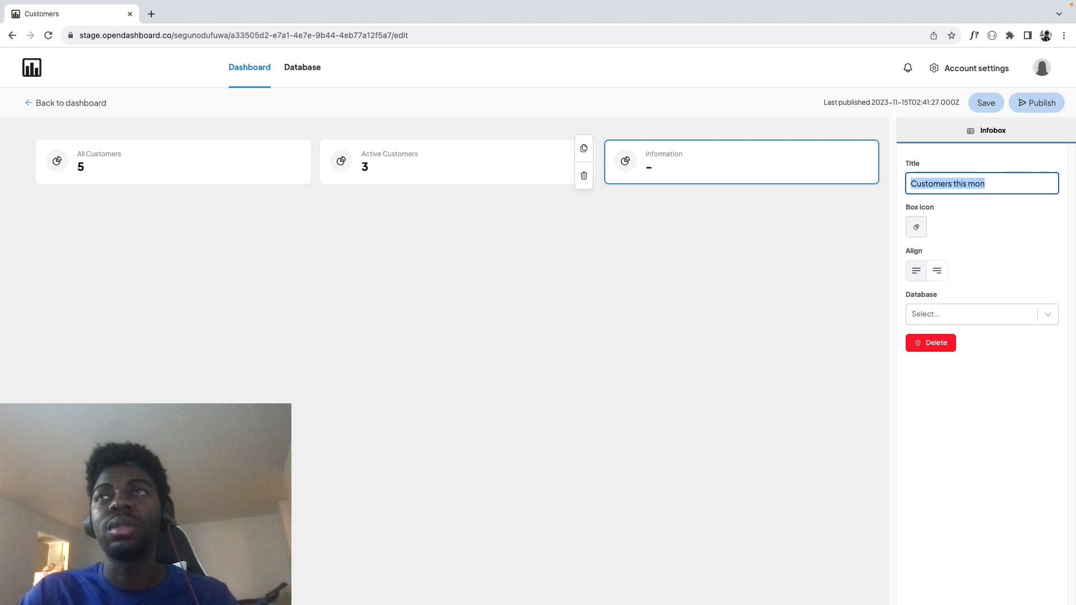
{"action": "type", "text": "This month"}
Link the This month infobox to the Name field of the Customers database, keeping Count as the summary
{"action": "left_click", "coordinate": [961, 310]}
{"action": "left_click", "coordinate": [949, 342]}
{"action": "left_click", "coordinate": [934, 359]}
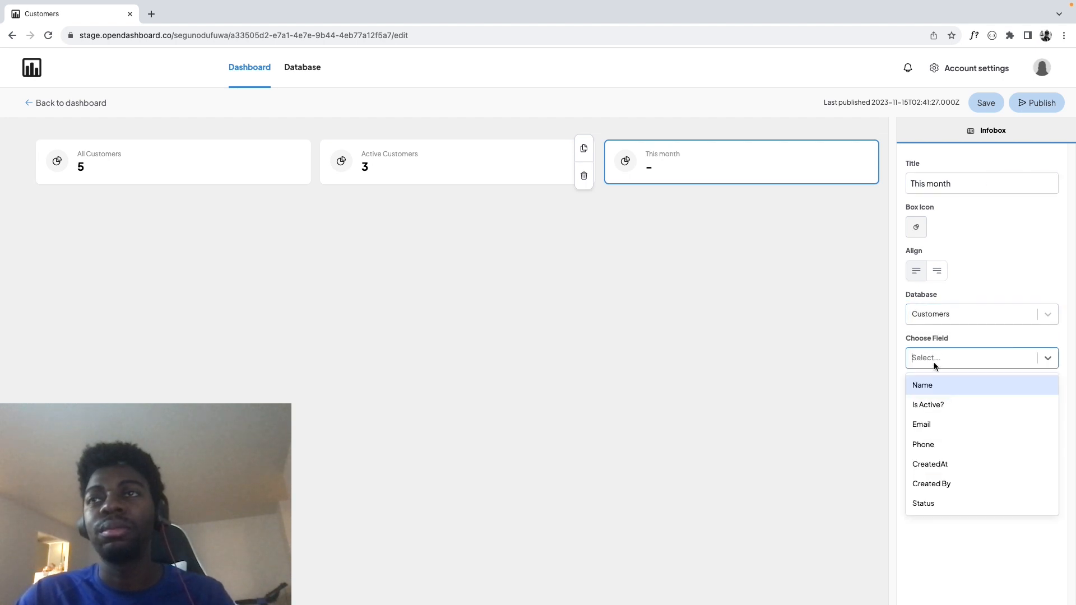
{"action": "left_click", "coordinate": [930, 386]}
{"action": "left_click", "coordinate": [939, 440]}
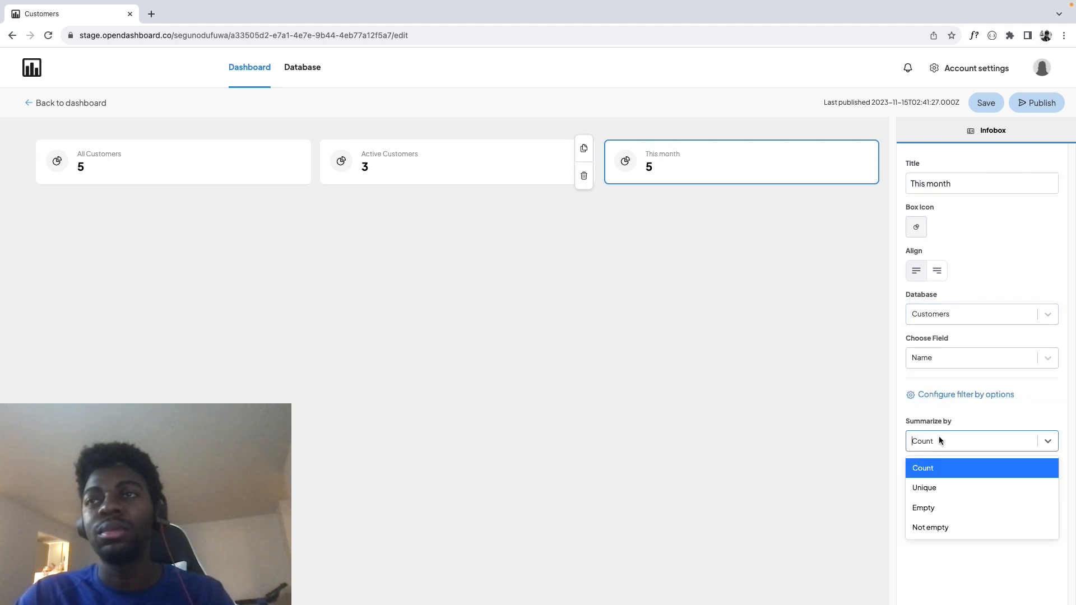
Filter the This month infobox to records whose "Created at" date is later than 30 days ago
{"action": "left_click", "coordinate": [932, 395]}
{"action": "left_click", "coordinate": [523, 327]}
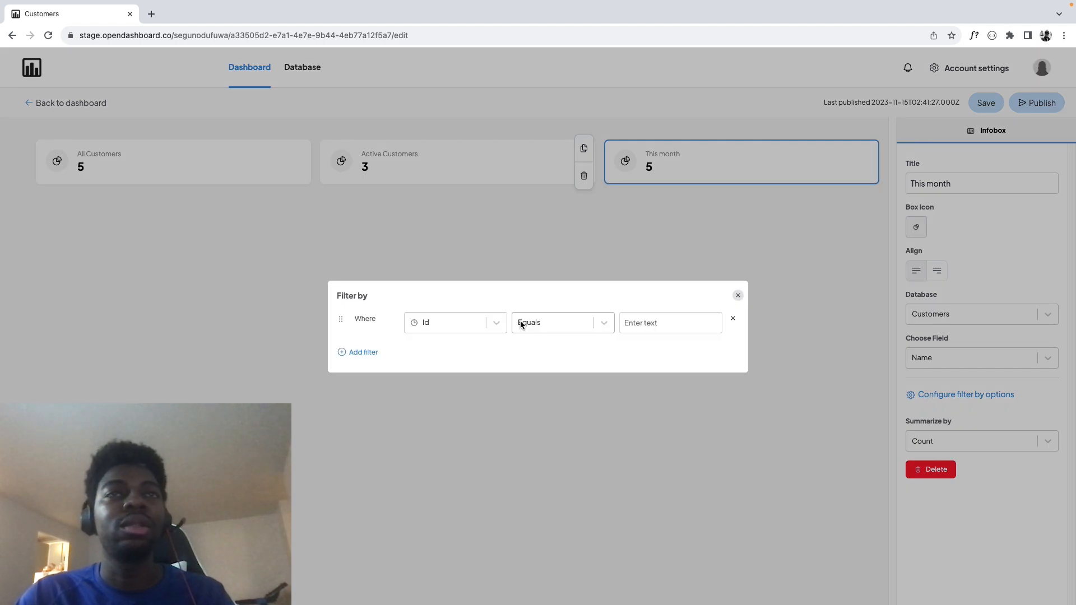
{"action": "left_click", "coordinate": [441, 318]}
{"action": "scroll", "coordinate": [441, 391], "scroll_direction": "up", "scroll_amount": 2}
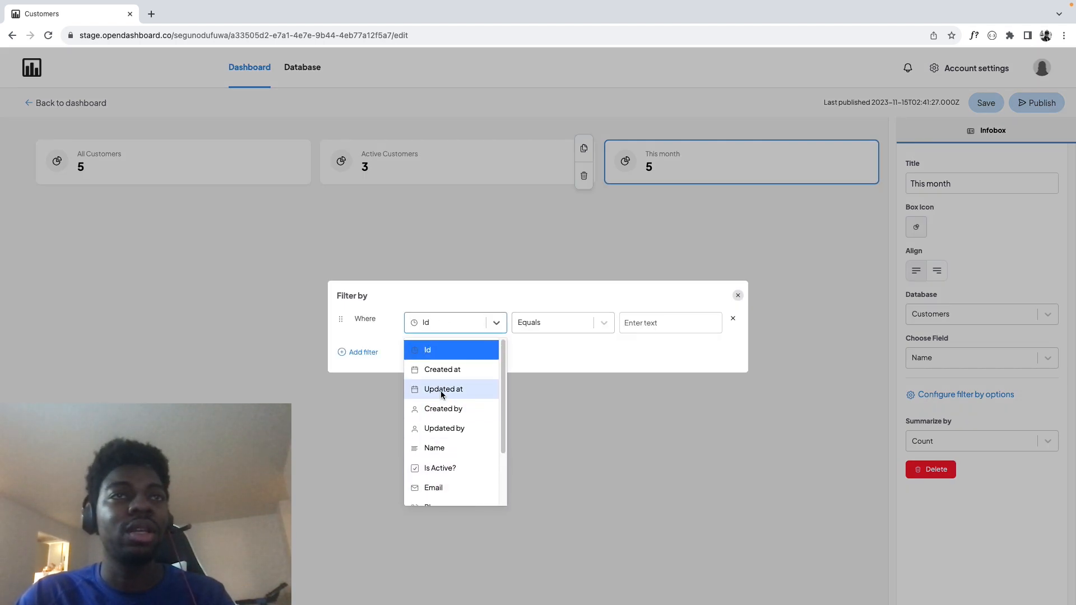
{"action": "left_click", "coordinate": [456, 367]}
{"action": "left_click", "coordinate": [555, 316]}
{"action": "left_click", "coordinate": [563, 381]}
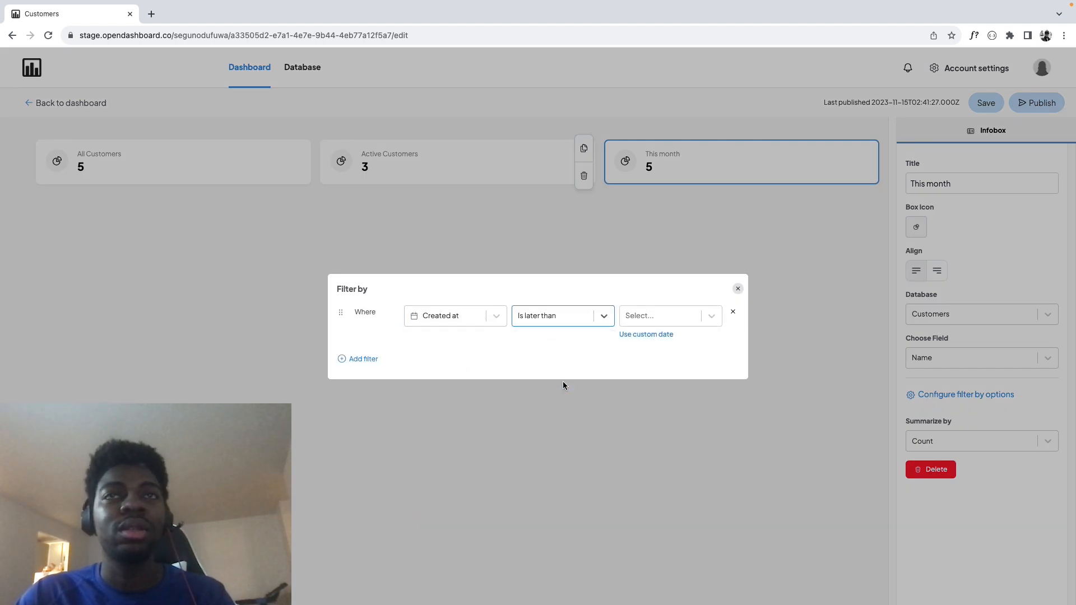
{"action": "left_click", "coordinate": [665, 316]}
{"action": "left_click", "coordinate": [672, 428]}
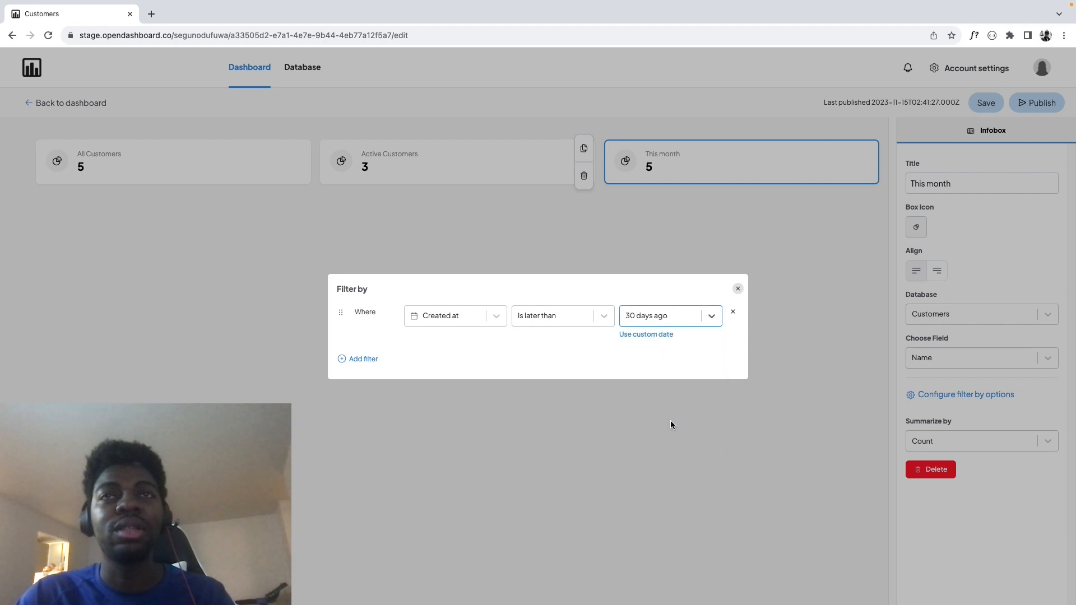
{"action": "left_click", "coordinate": [739, 290]}
Retitle the This month infobox as "Last 30 days"
{"action": "left_click", "coordinate": [937, 184]}
{"action": "key", "text": "ctrl+a"}
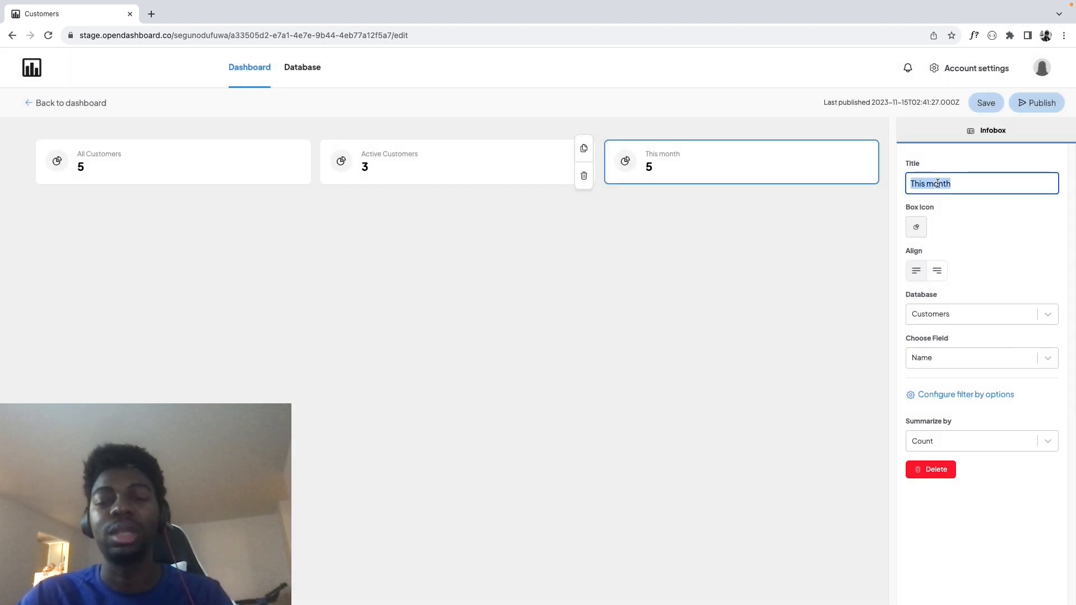
{"action": "type", "text": "Last 30 days"}
{"action": "left_click", "coordinate": [979, 218]}
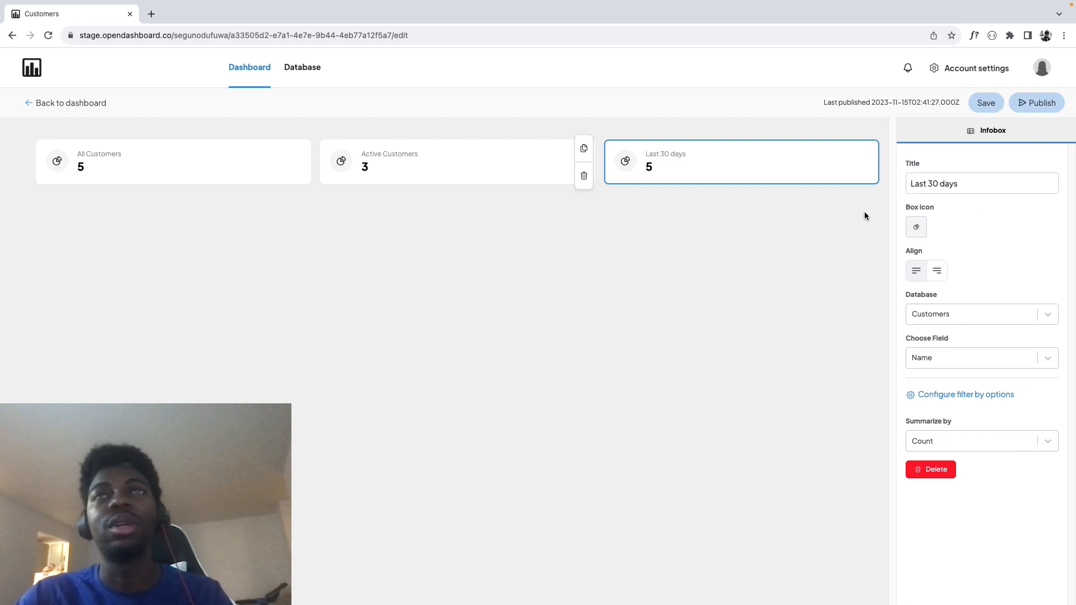
Add a table below the row of infoboxes and title it "Manage customers"
{"action": "left_click", "coordinate": [400, 258]}
{"action": "left_click", "coordinate": [457, 184]}
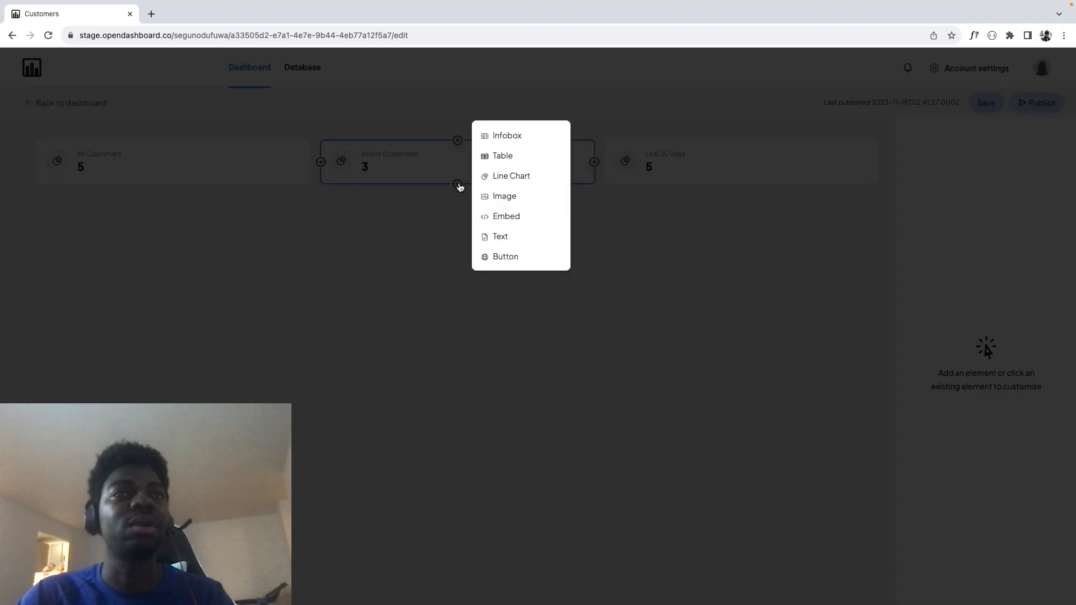
{"action": "left_click", "coordinate": [508, 156]}
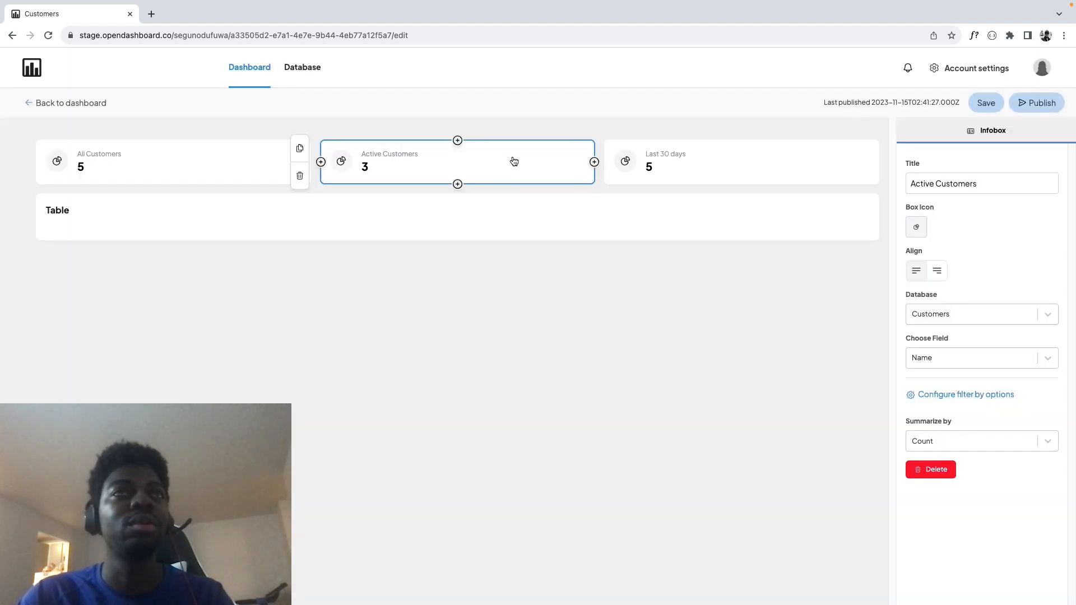
{"action": "double_click", "coordinate": [929, 183]}
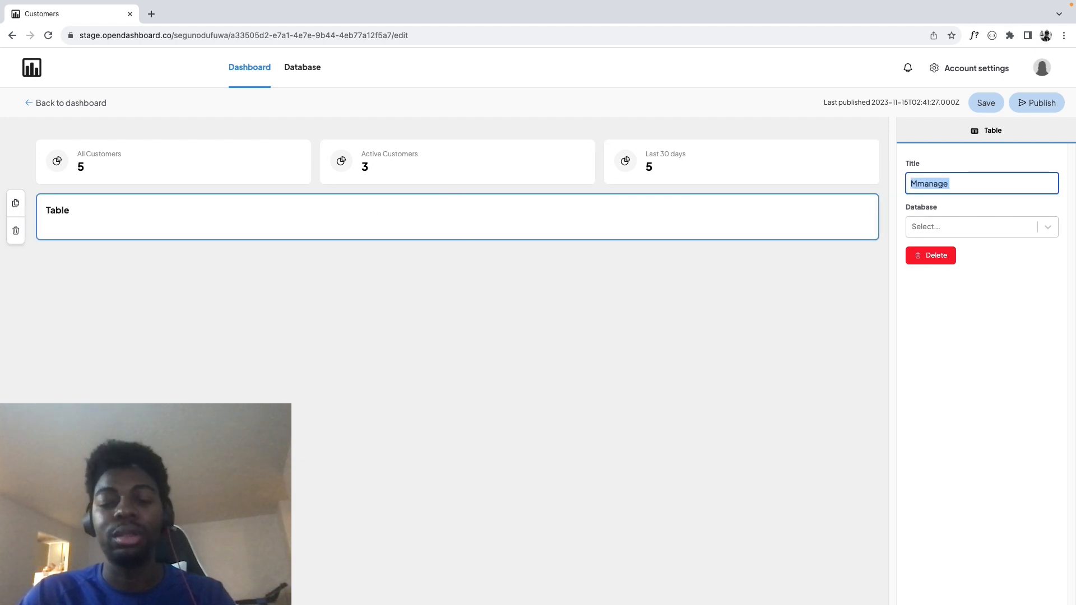
{"action": "type", "text": "Manage customers"}
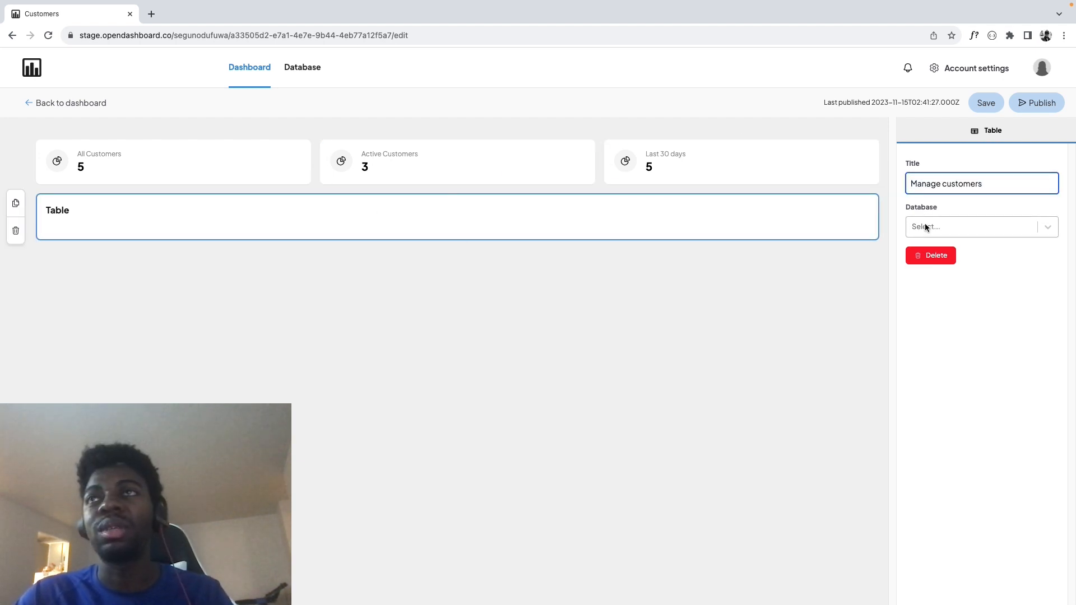
Link the Manage customers table to the Customers database with all fields and permissions enabled, and publish the page
{"action": "left_click", "coordinate": [925, 225]}
{"action": "left_click", "coordinate": [926, 255]}
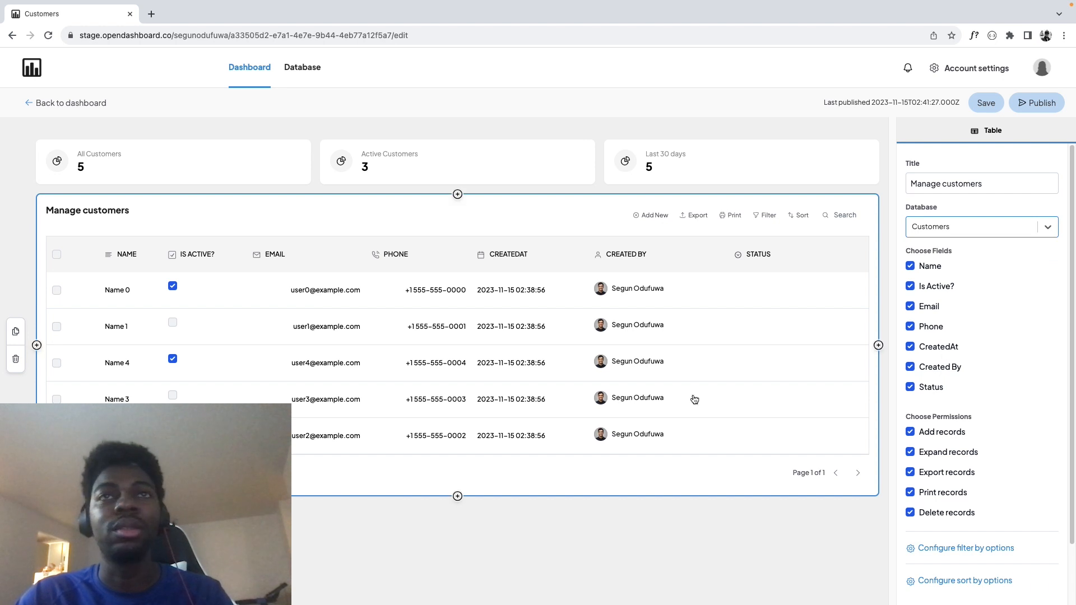
{"action": "scroll", "coordinate": [960, 369], "scroll_direction": "down", "scroll_amount": 2}
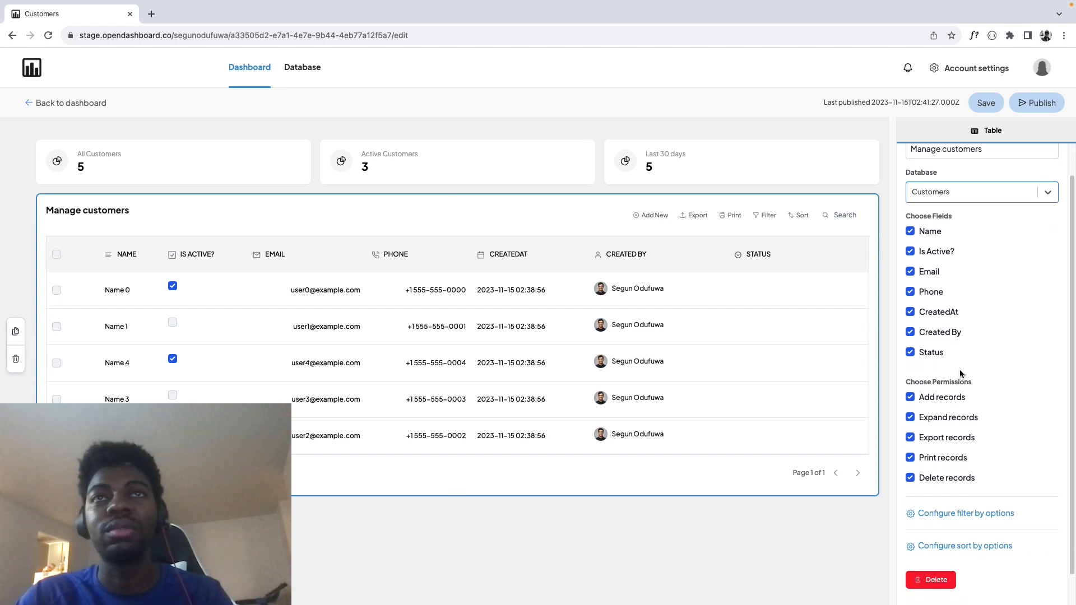
{"action": "scroll", "coordinate": [959, 369], "scroll_direction": "up", "scroll_amount": 2}
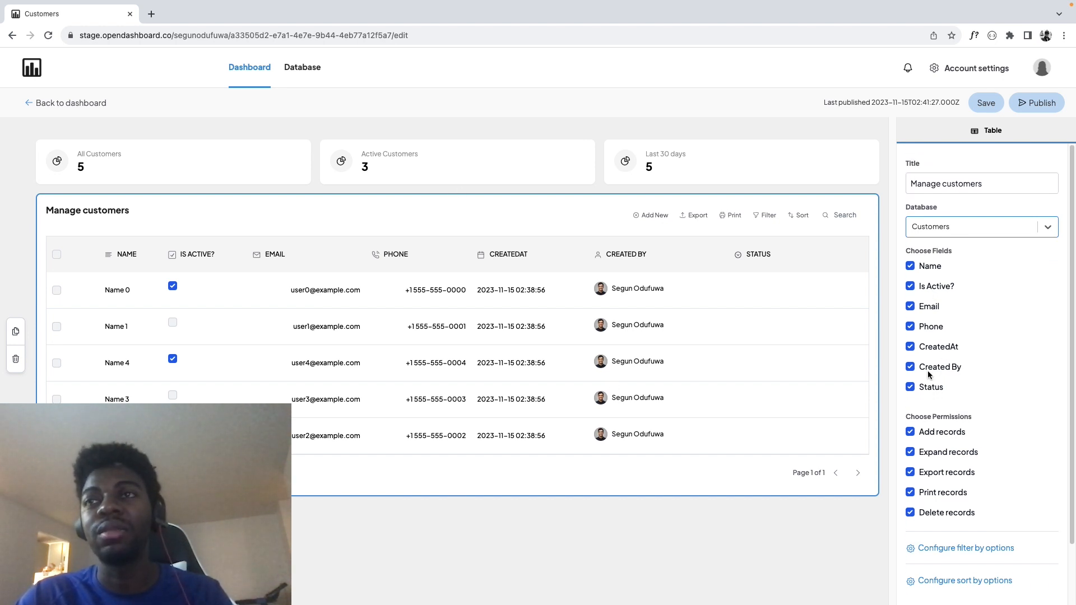
{"action": "scroll", "coordinate": [942, 459], "scroll_direction": "down", "scroll_amount": 2}
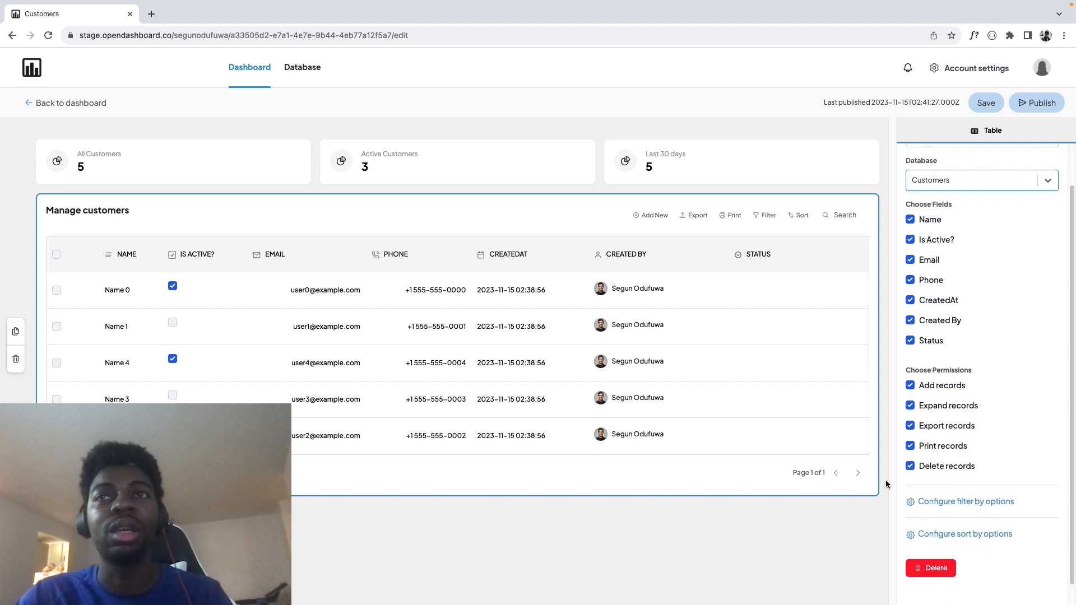
{"action": "left_click", "coordinate": [872, 529]}
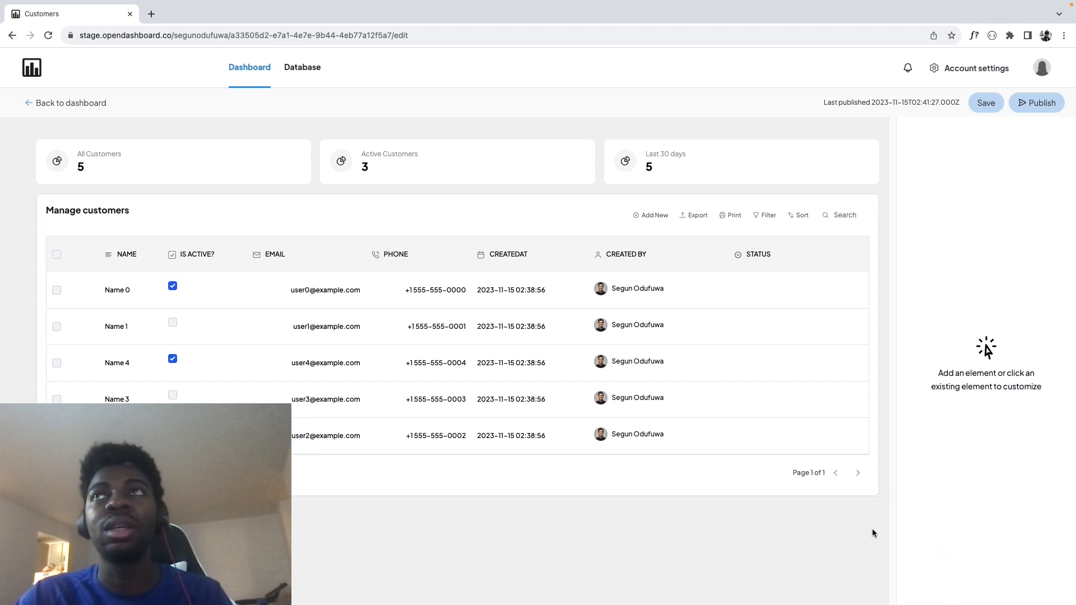
{"action": "left_click", "coordinate": [1027, 102]}
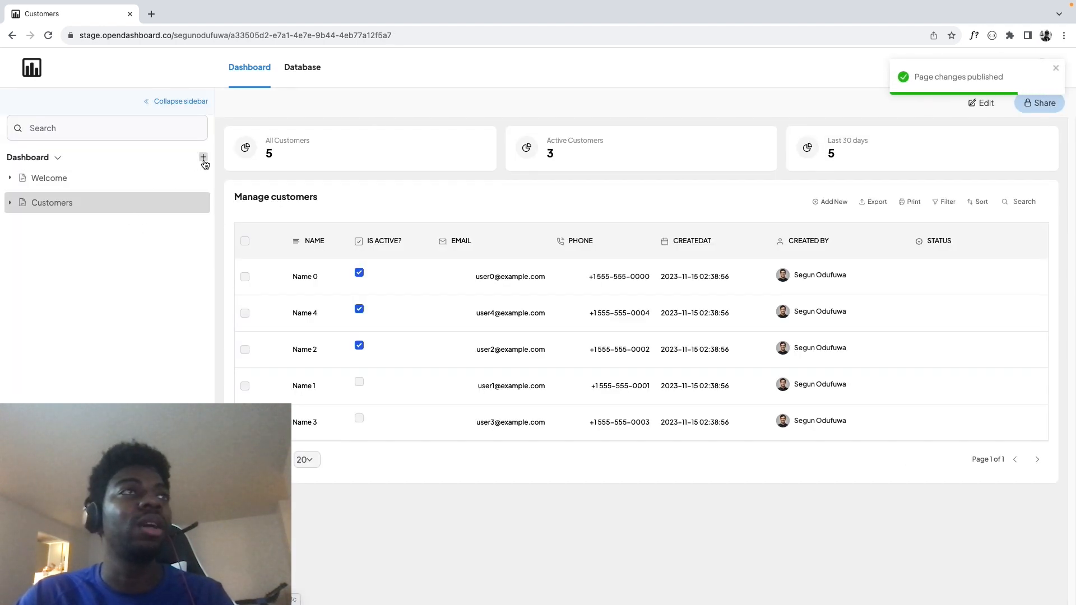
Create a new dashboard page with the name "Sales" and the description "Sales"
{"action": "left_click", "coordinate": [204, 158]}
{"action": "left_click", "coordinate": [95, 220]}
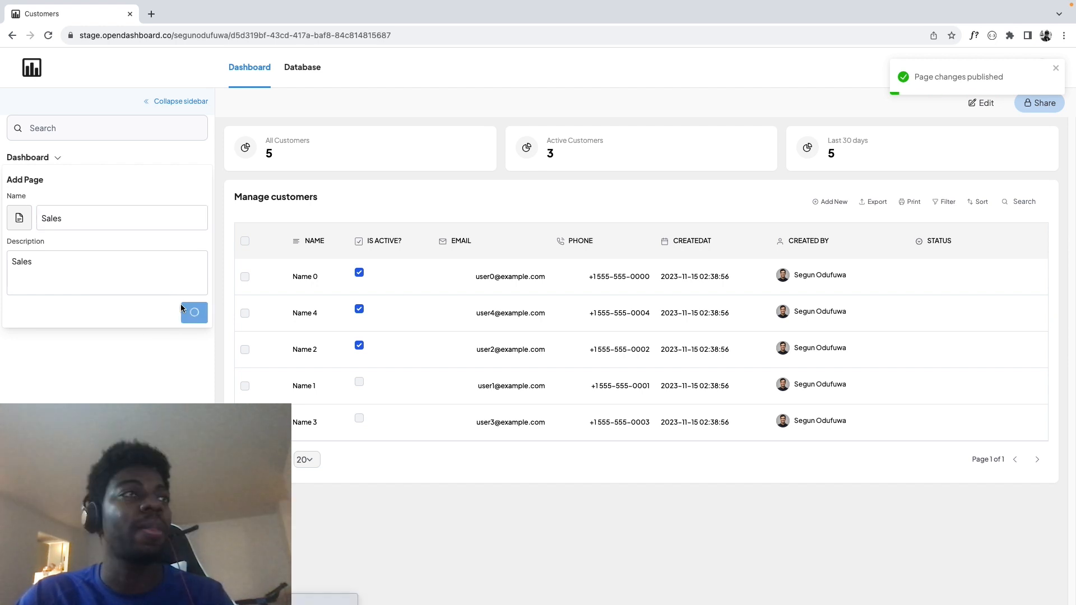
{"action": "left_click", "coordinate": [181, 305]}
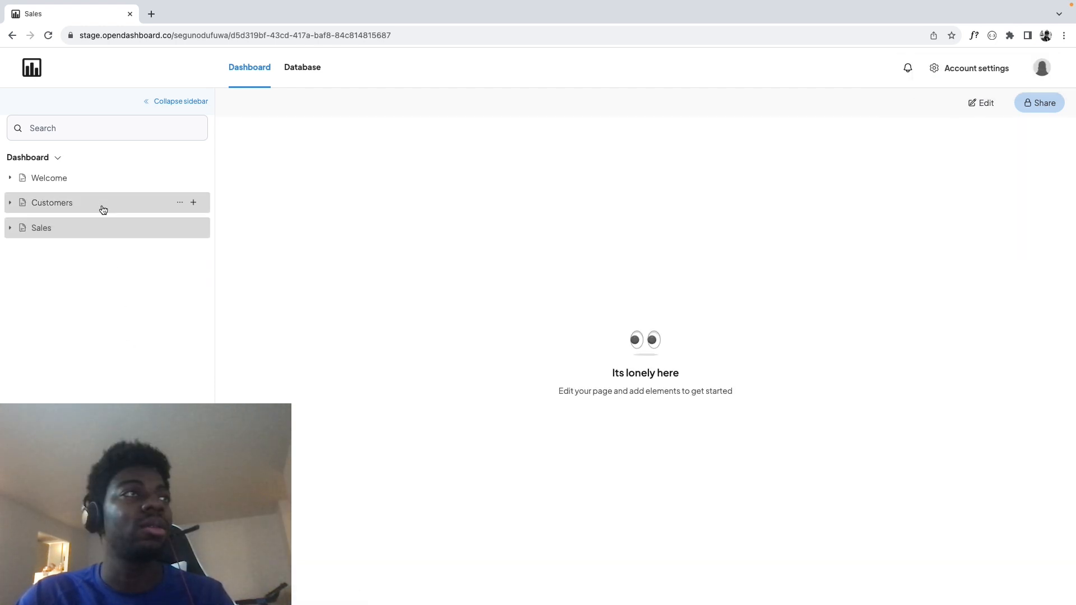
Open the Sales page for editing and add an infobox titled "Volume this month" as its first element
{"action": "left_click", "coordinate": [981, 103]}
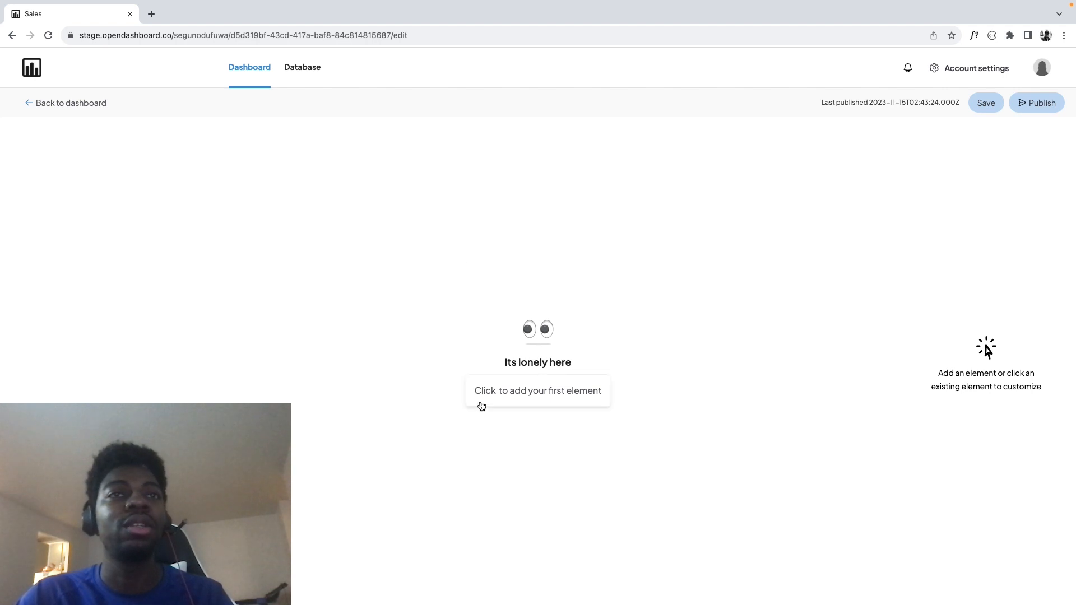
{"action": "left_click", "coordinate": [504, 392]}
{"action": "left_click", "coordinate": [34, 438]}
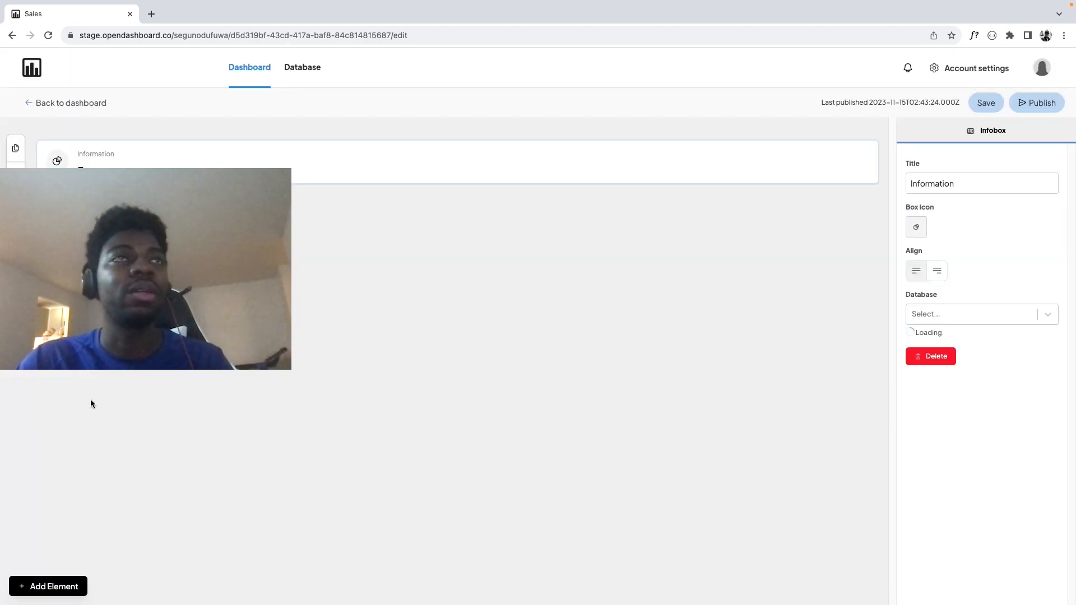
{"action": "double_click", "coordinate": [943, 178]}
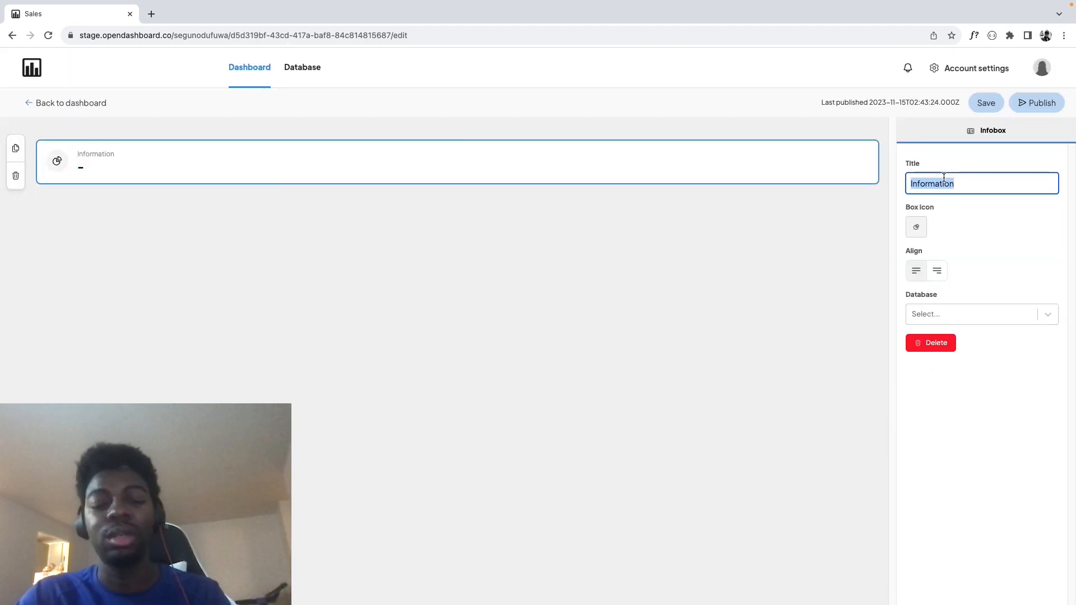
{"action": "type", "text": "Volume this month"}
Link the Volume this month infobox to the Sales database's Amount field and summarize it by Sum
{"action": "left_click", "coordinate": [966, 313]}
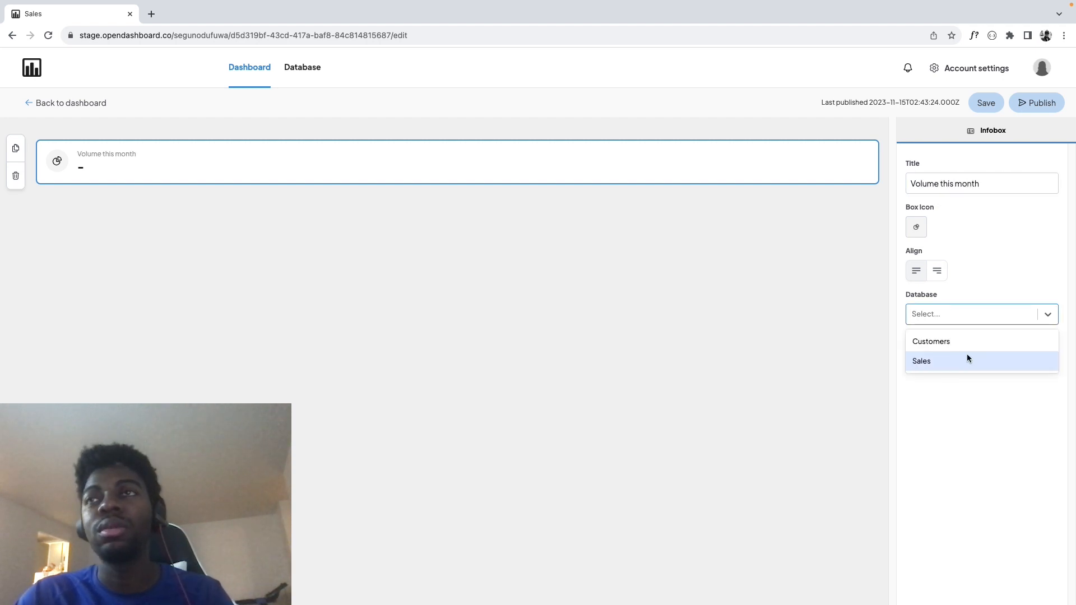
{"action": "left_click", "coordinate": [966, 357]}
{"action": "left_click", "coordinate": [928, 358]}
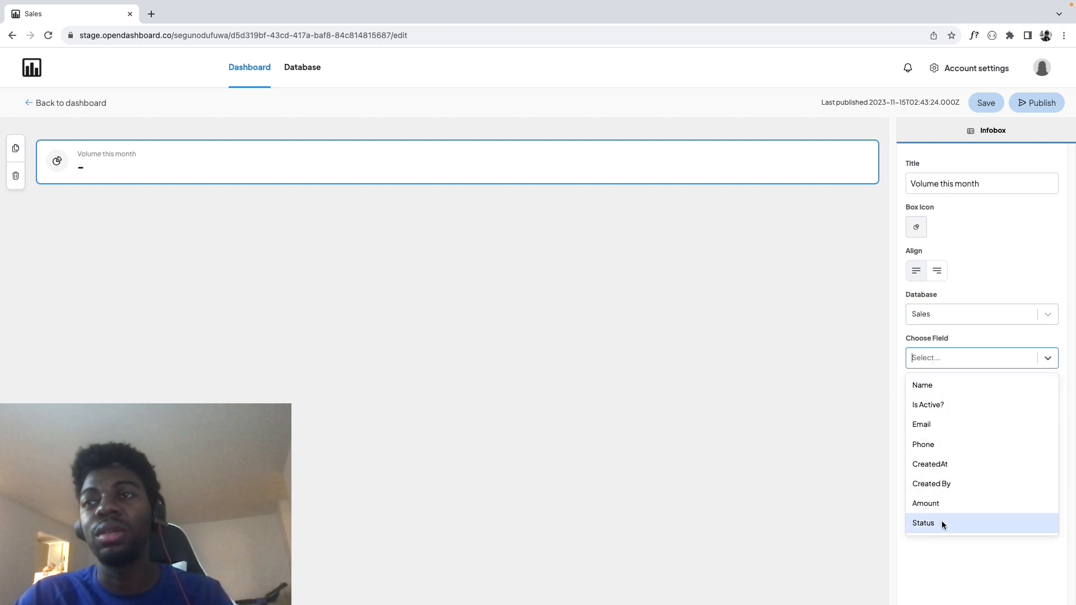
{"action": "left_click", "coordinate": [942, 504]}
{"action": "left_click", "coordinate": [953, 436]}
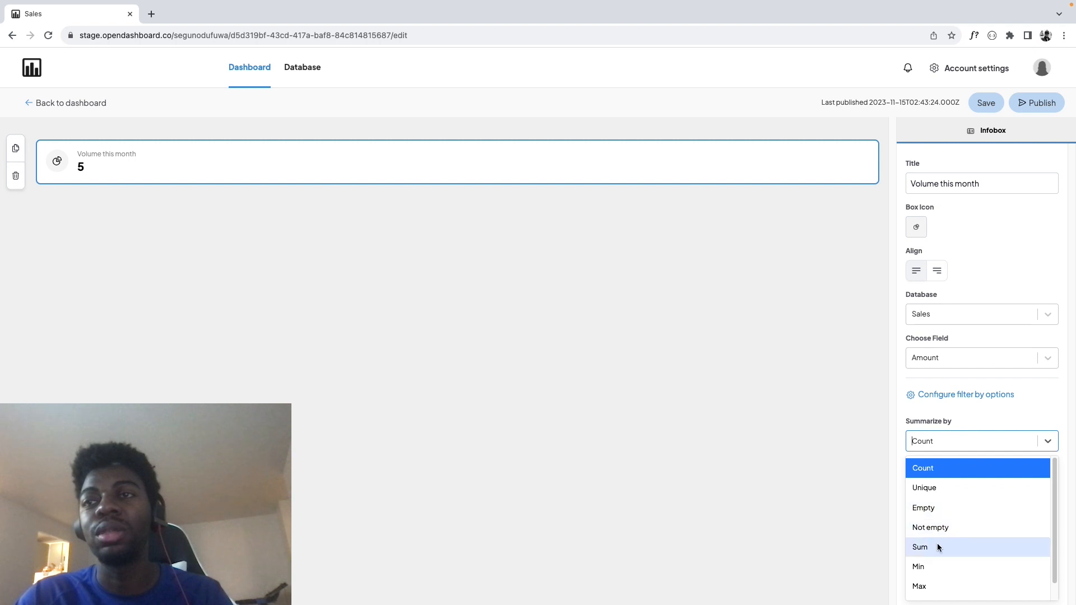
{"action": "left_click", "coordinate": [934, 547]}
Add a filter condition to the Volume this month infobox where Created at is later than 30 days ago
{"action": "left_click", "coordinate": [950, 395]}
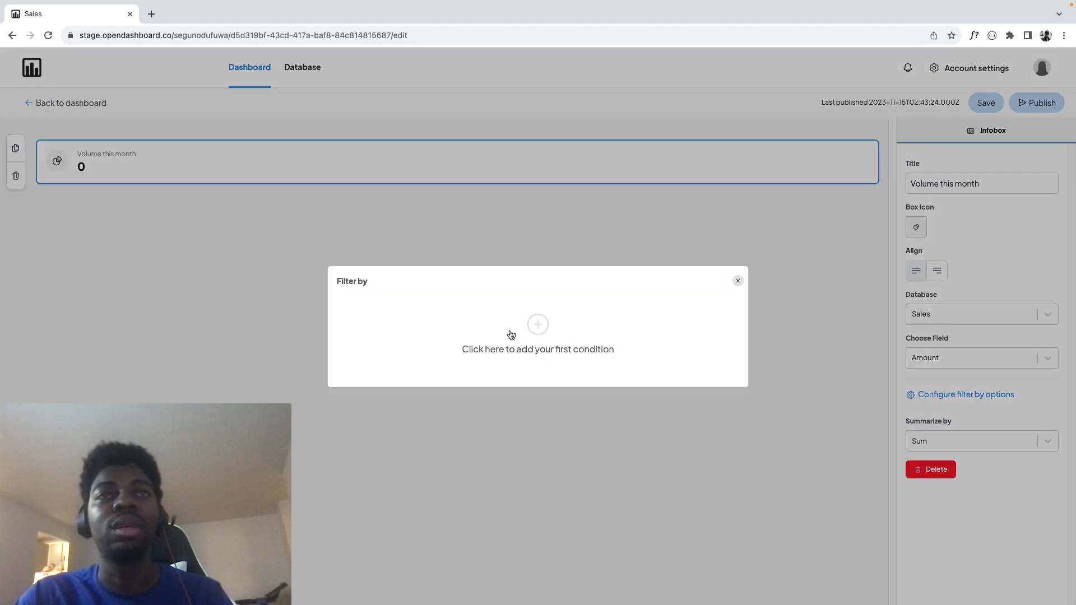
{"action": "left_click", "coordinate": [539, 327]}
{"action": "left_click", "coordinate": [442, 326]}
{"action": "scroll", "coordinate": [450, 465], "scroll_direction": "down", "scroll_amount": 1}
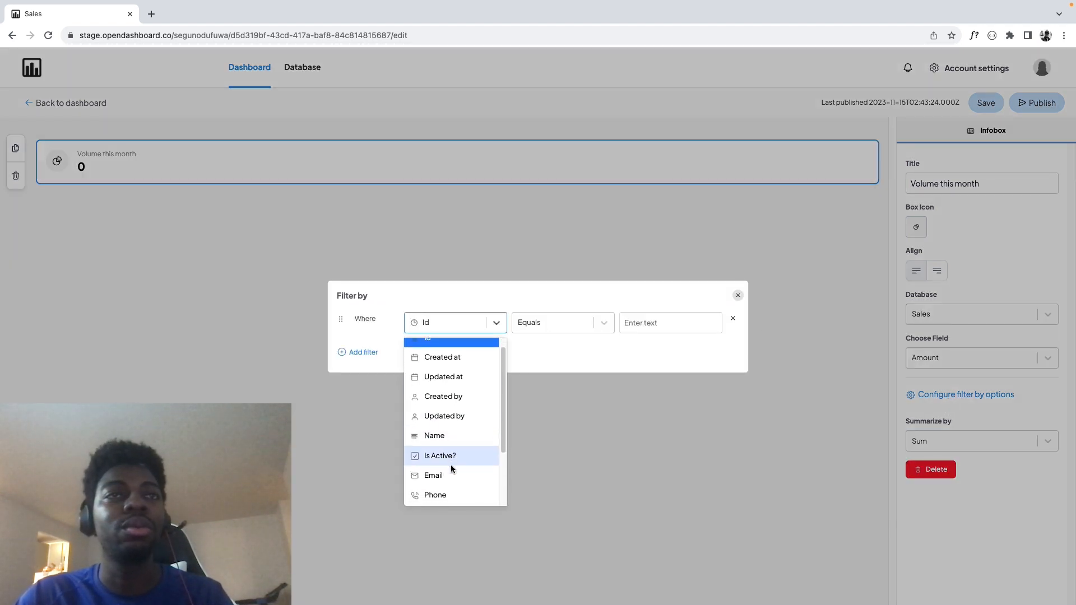
{"action": "scroll", "coordinate": [450, 420], "scroll_direction": "up", "scroll_amount": 1}
{"action": "left_click", "coordinate": [458, 371]}
{"action": "left_click", "coordinate": [560, 315]}
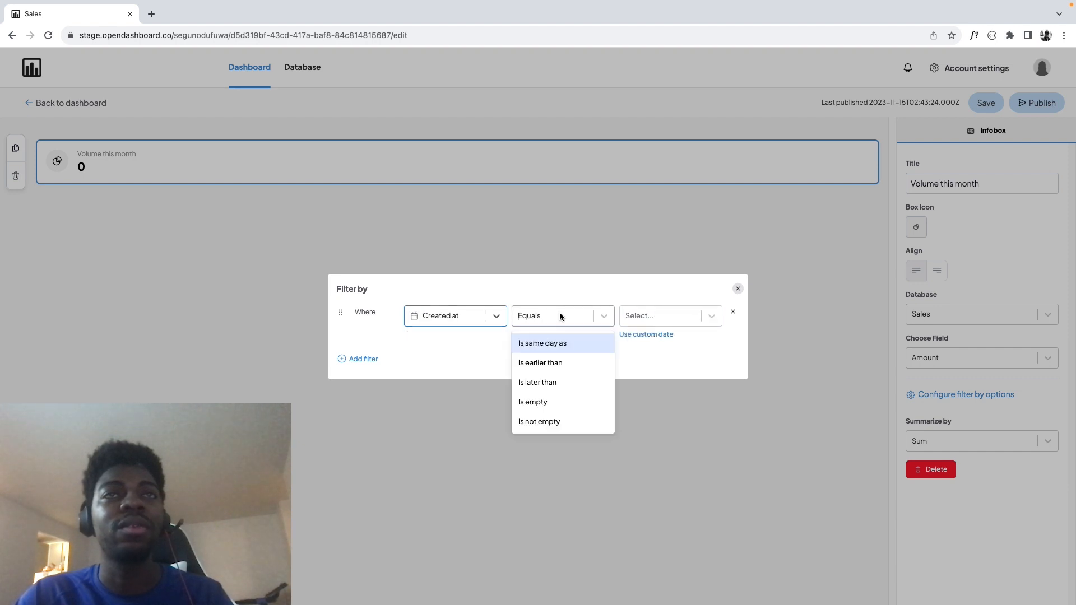
{"action": "left_click", "coordinate": [554, 384]}
{"action": "left_click", "coordinate": [650, 314]}
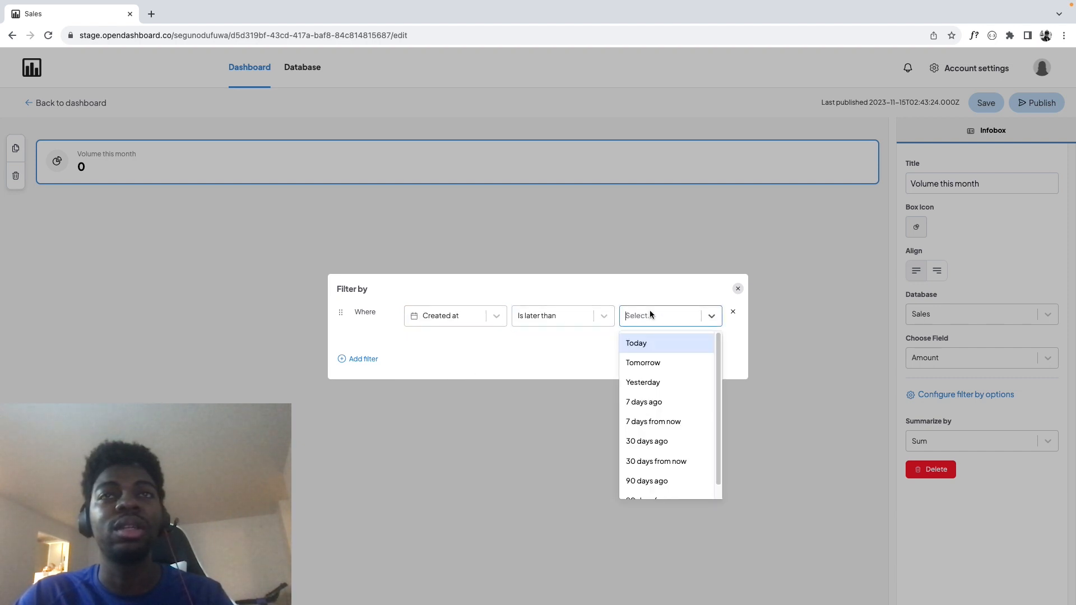
{"action": "scroll", "coordinate": [657, 438], "scroll_direction": "down", "scroll_amount": 1}
{"action": "left_click", "coordinate": [657, 428]}
Add a second filter condition, And Status Equals Closed, to the Volume this month infobox and close the filter settings
{"action": "left_click", "coordinate": [361, 358]}
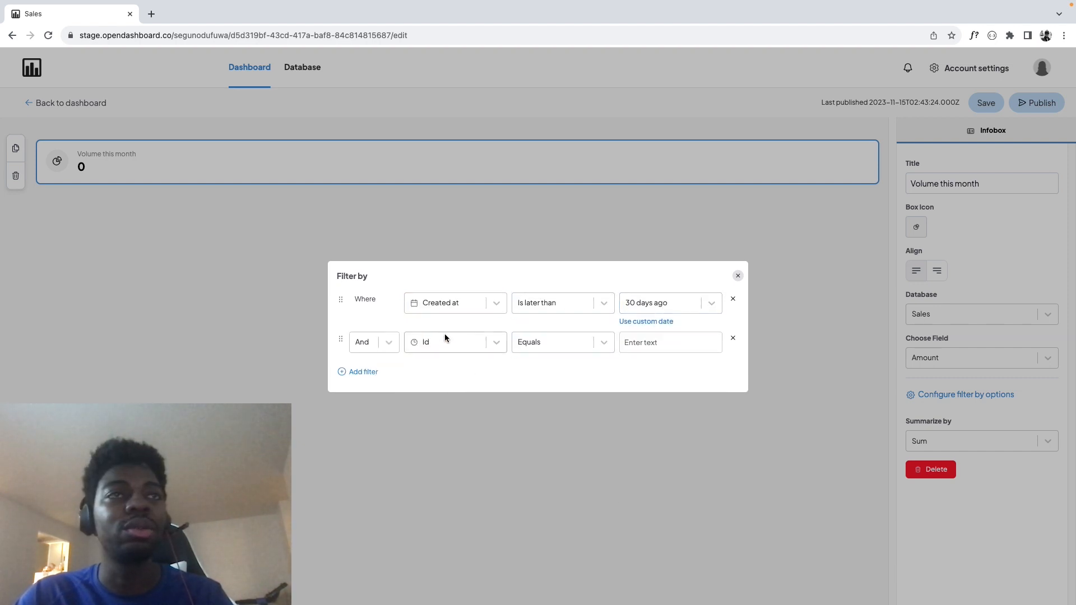
{"action": "left_click", "coordinate": [371, 344]}
{"action": "left_click", "coordinate": [427, 349]}
{"action": "left_click", "coordinate": [432, 342]}
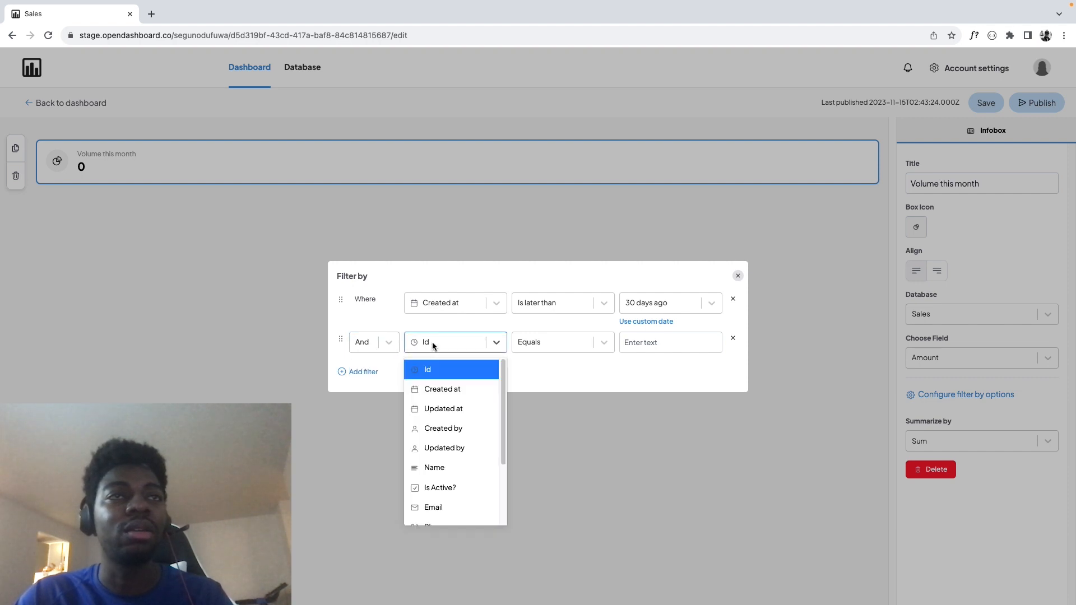
{"action": "scroll", "coordinate": [451, 465], "scroll_direction": "down", "scroll_amount": 5}
{"action": "left_click", "coordinate": [443, 507]}
{"action": "left_click", "coordinate": [656, 339]}
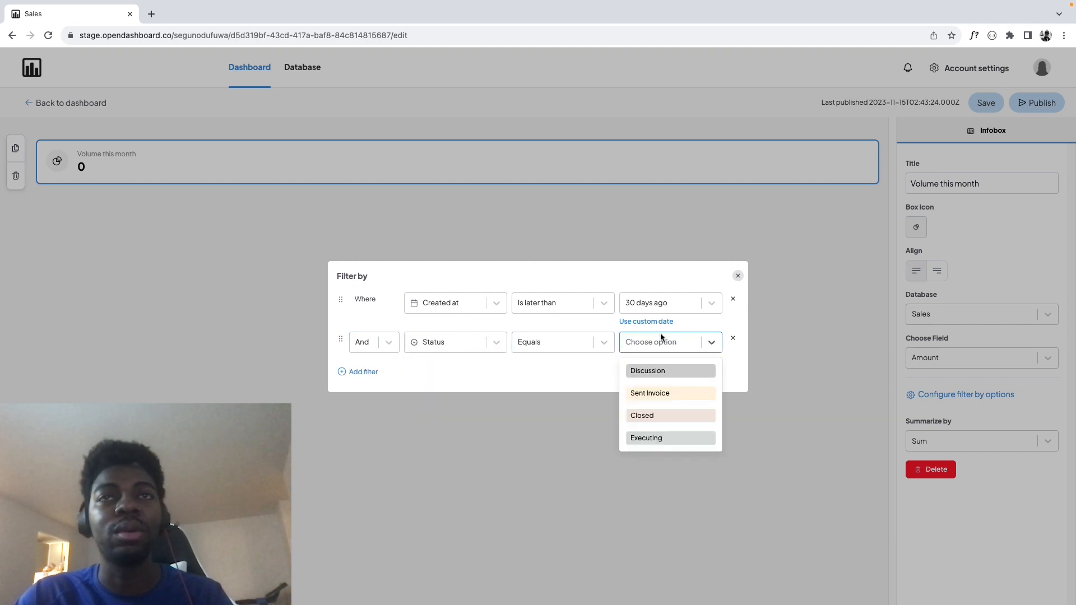
{"action": "left_click", "coordinate": [661, 418]}
{"action": "left_click", "coordinate": [737, 276]}
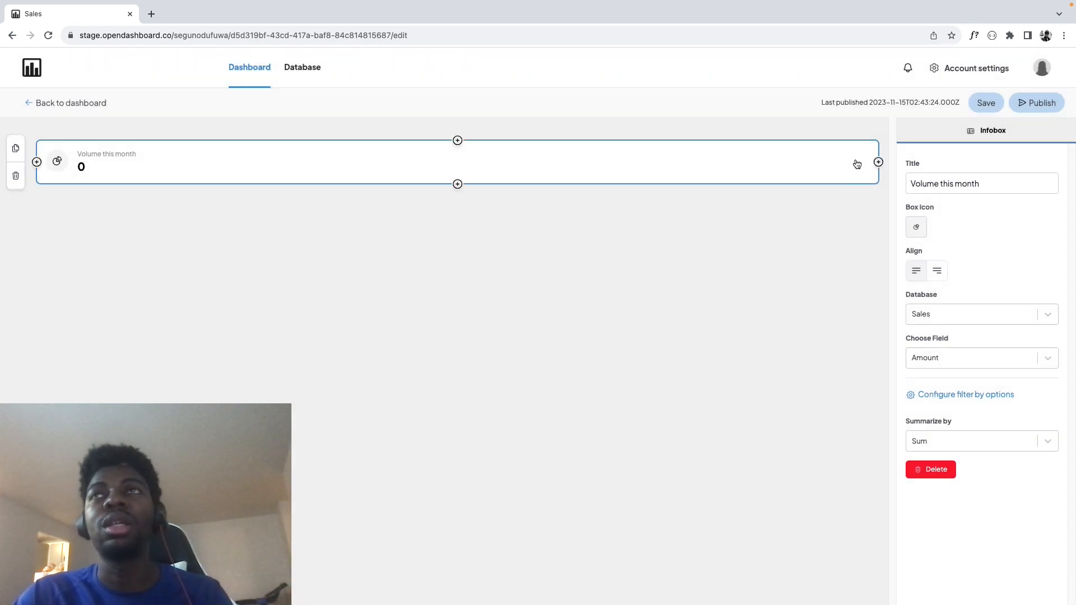
Add a second infobox beside Volume this month in the same row and title it "Invoice volume"
{"action": "left_click", "coordinate": [878, 162]}
{"action": "left_click", "coordinate": [809, 177]}
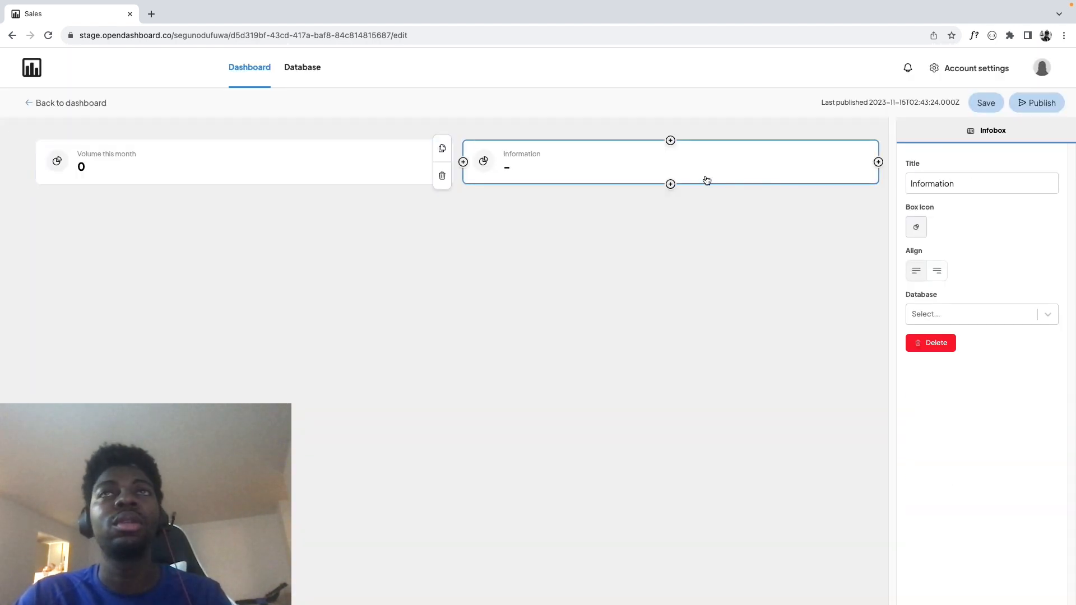
{"action": "triple_click", "coordinate": [952, 183]}
{"action": "type", "text": "Invoice vo"}
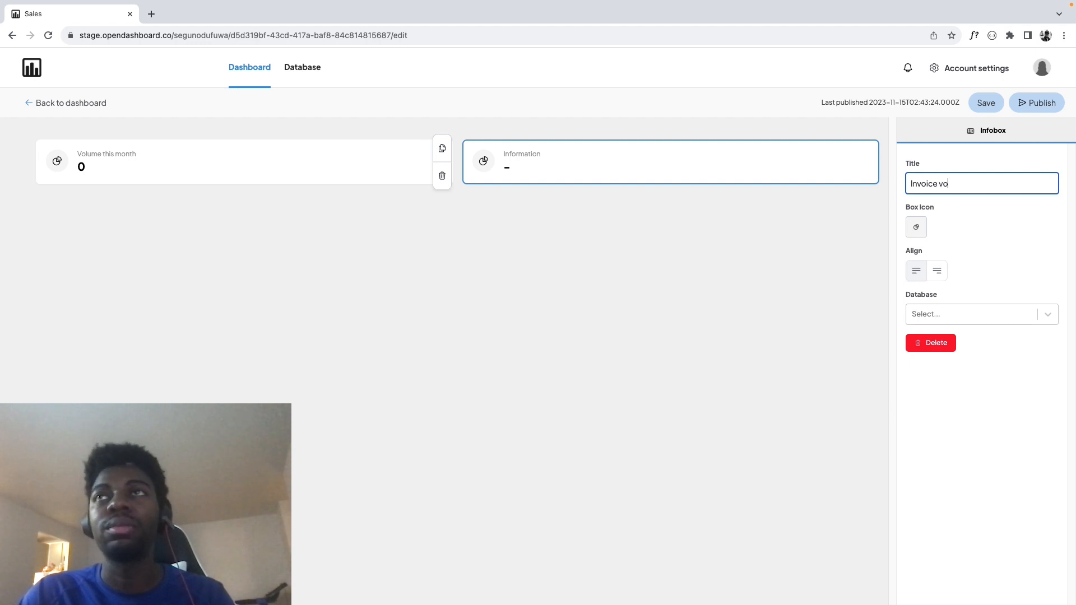
{"action": "type", "text": "lume"}
Link the Invoice volume infobox to the Sales database's Amount field and summarize it by Sum
{"action": "left_click", "coordinate": [937, 312]}
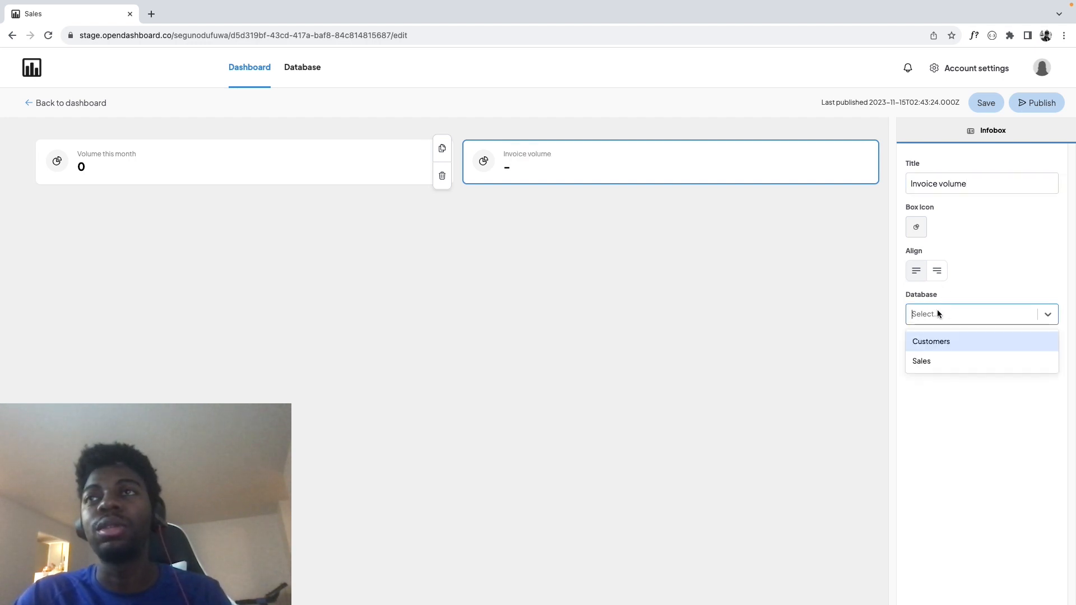
{"action": "left_click", "coordinate": [934, 361]}
{"action": "left_click", "coordinate": [938, 363]}
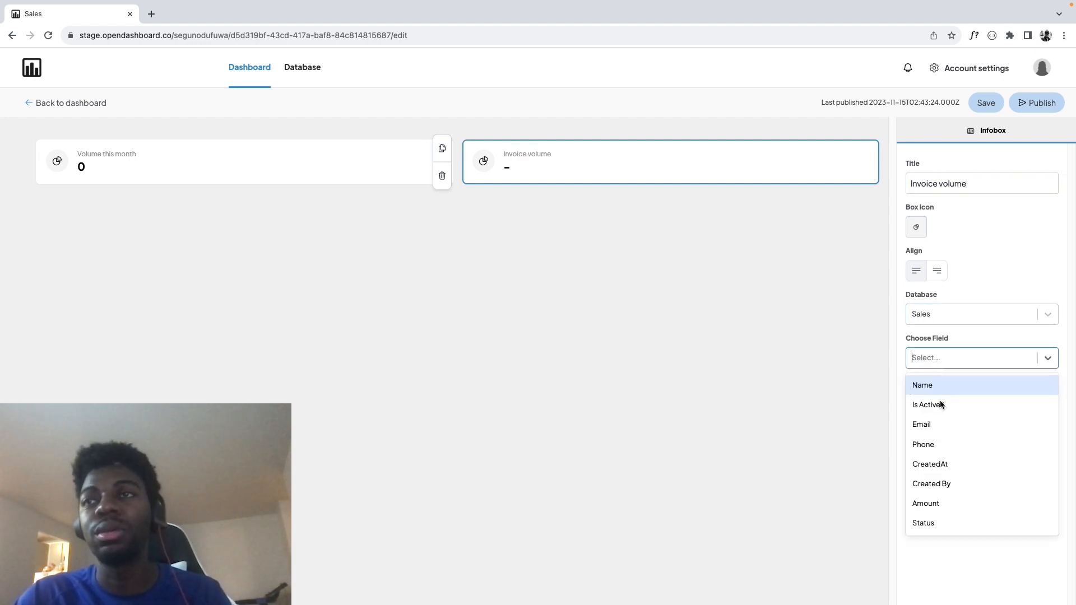
{"action": "left_click", "coordinate": [935, 503]}
{"action": "left_click", "coordinate": [945, 442]}
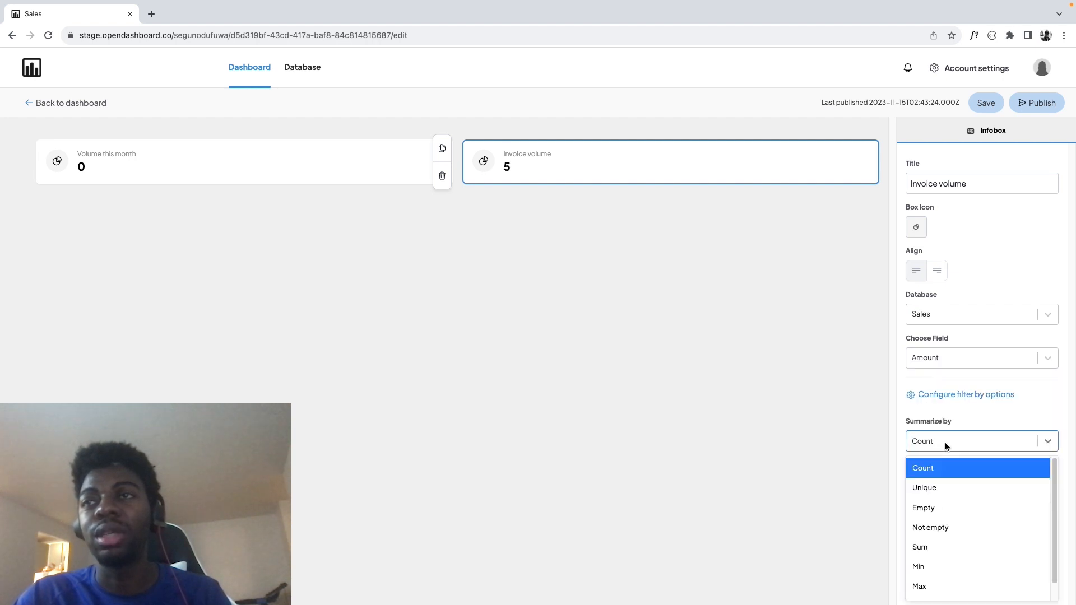
{"action": "left_click", "coordinate": [931, 548]}
Filter the Invoice volume infobox to records where Status Equals Sent Invoice, and close the filter settings
{"action": "left_click", "coordinate": [948, 392]}
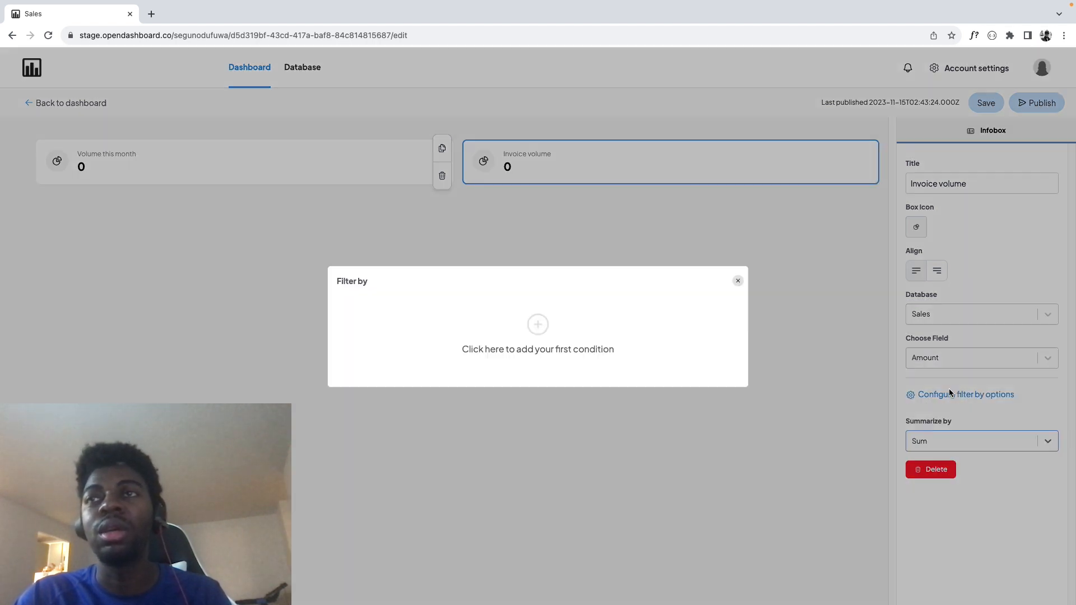
{"action": "left_click", "coordinate": [535, 328]}
{"action": "left_click", "coordinate": [452, 323]}
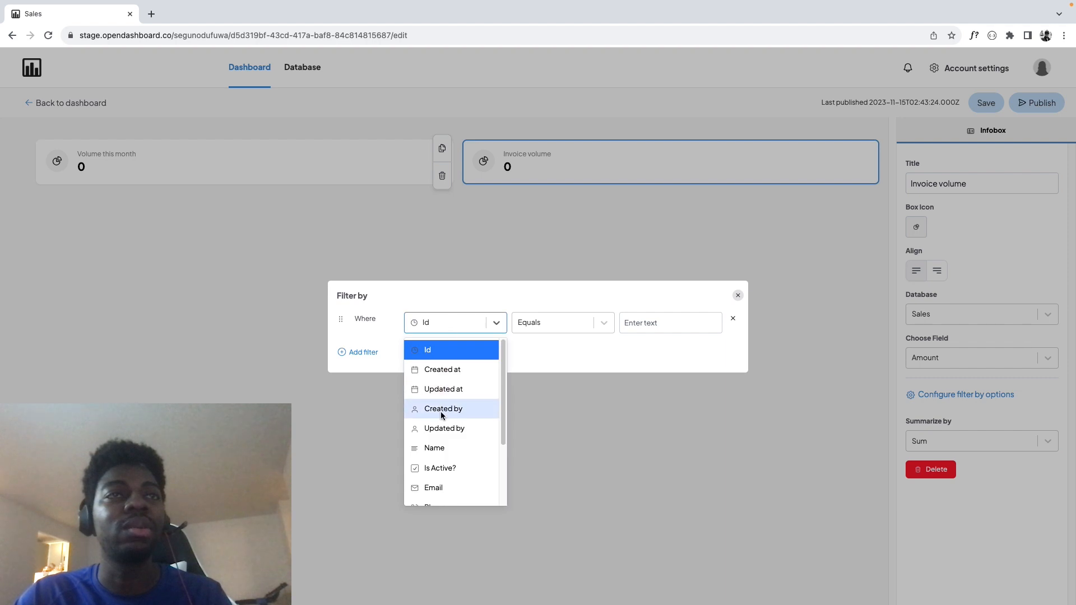
{"action": "scroll", "coordinate": [442, 422], "scroll_direction": "down", "scroll_amount": 3}
{"action": "left_click", "coordinate": [437, 500]}
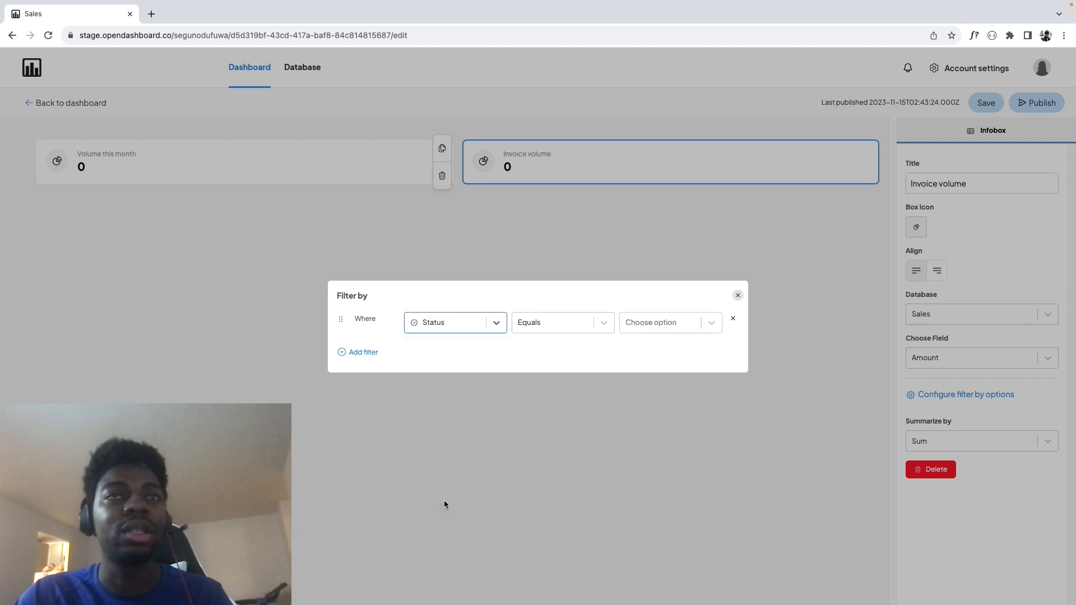
{"action": "left_click", "coordinate": [571, 317]}
{"action": "left_click", "coordinate": [656, 318]}
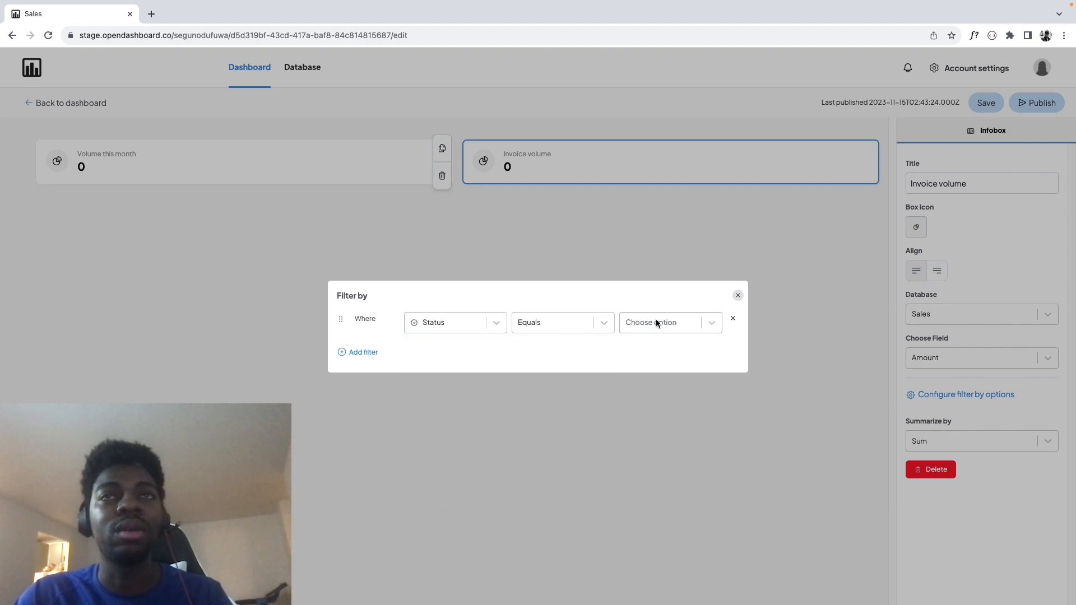
{"action": "left_click", "coordinate": [658, 374]}
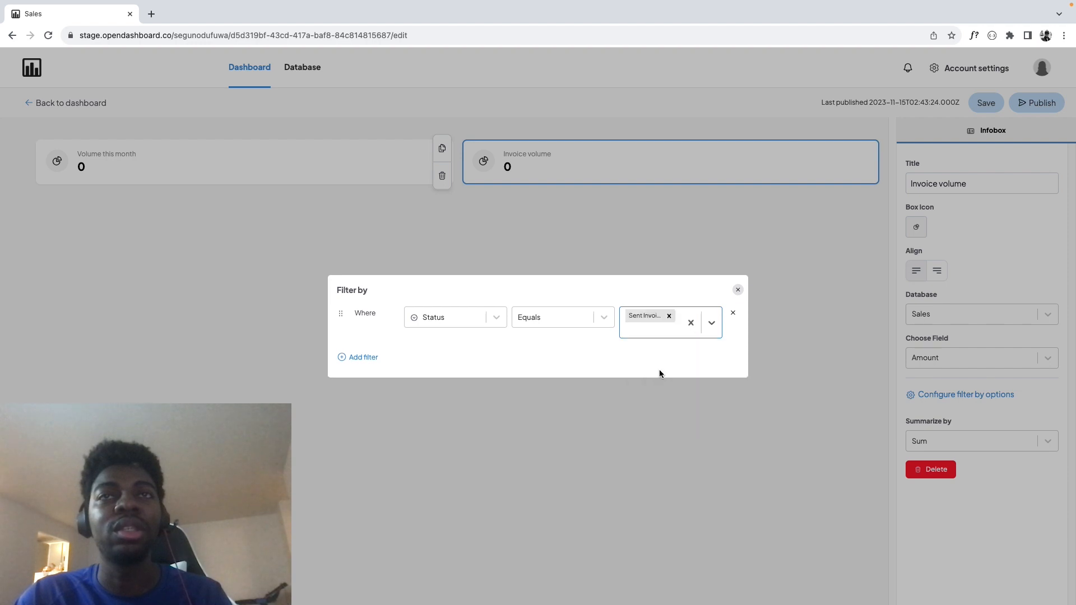
{"action": "left_click", "coordinate": [657, 298]}
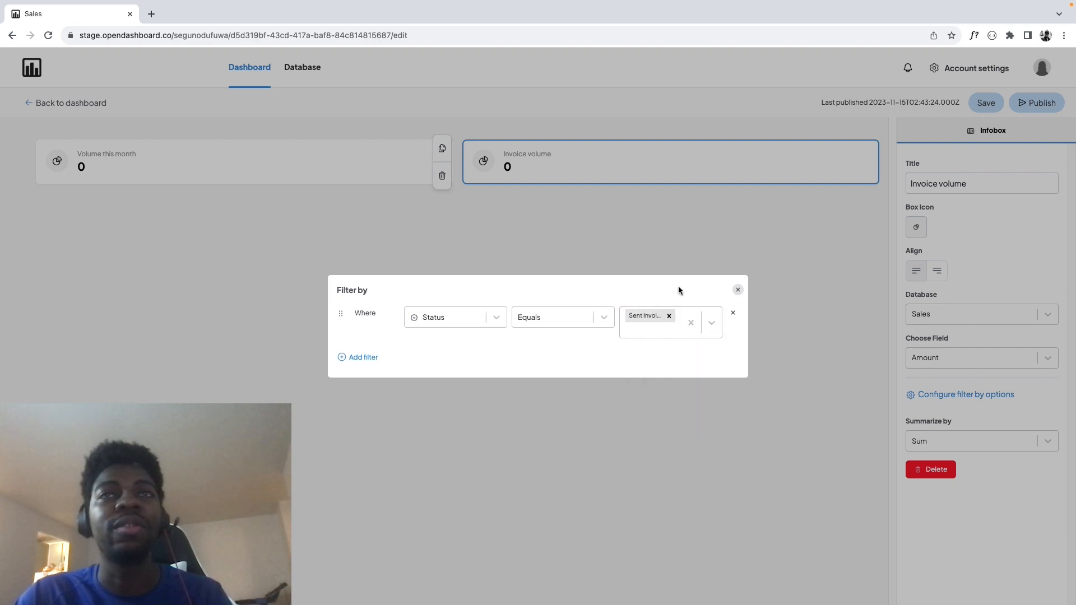
{"action": "left_click", "coordinate": [740, 291]}
Add a third infobox after Invoice volume in the same row and title it "All time volume"
{"action": "left_click", "coordinate": [878, 162]}
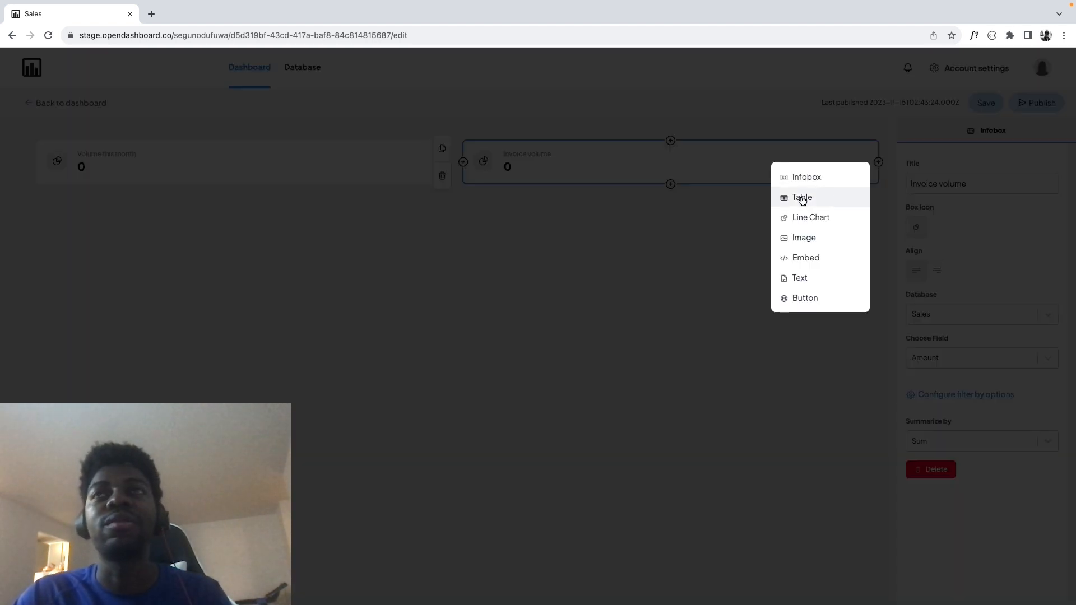
{"action": "left_click", "coordinate": [806, 183]}
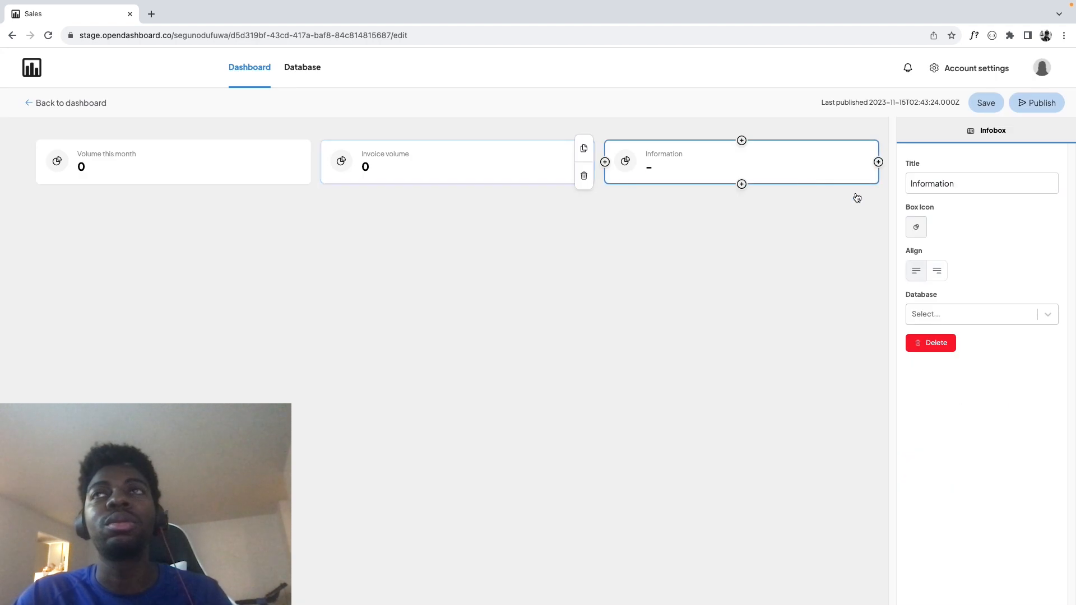
{"action": "double_click", "coordinate": [932, 184]}
{"action": "type", "text": "All"}
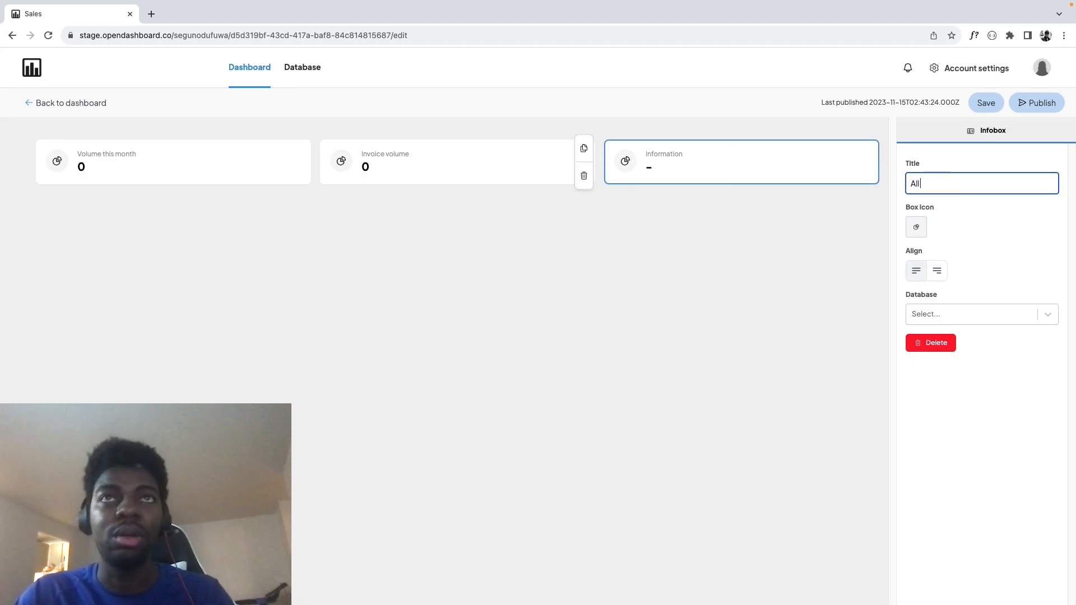
{"action": "type", "text": " time volume"}
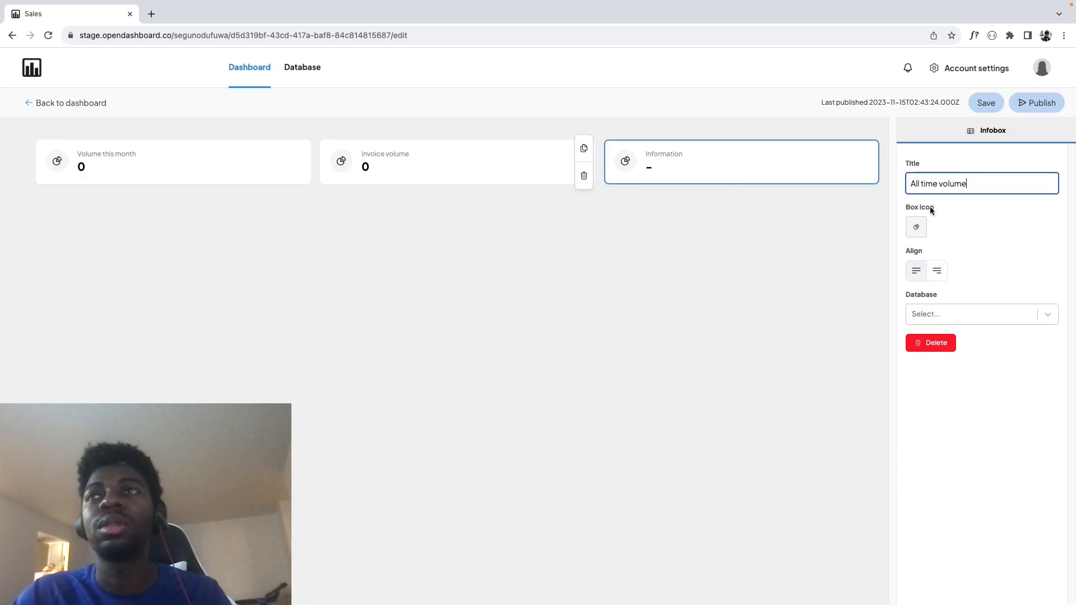
Link the All time volume infobox to the Sales database's Amount field and summarize it by Sum
{"action": "left_click", "coordinate": [940, 313]}
{"action": "left_click", "coordinate": [933, 361]}
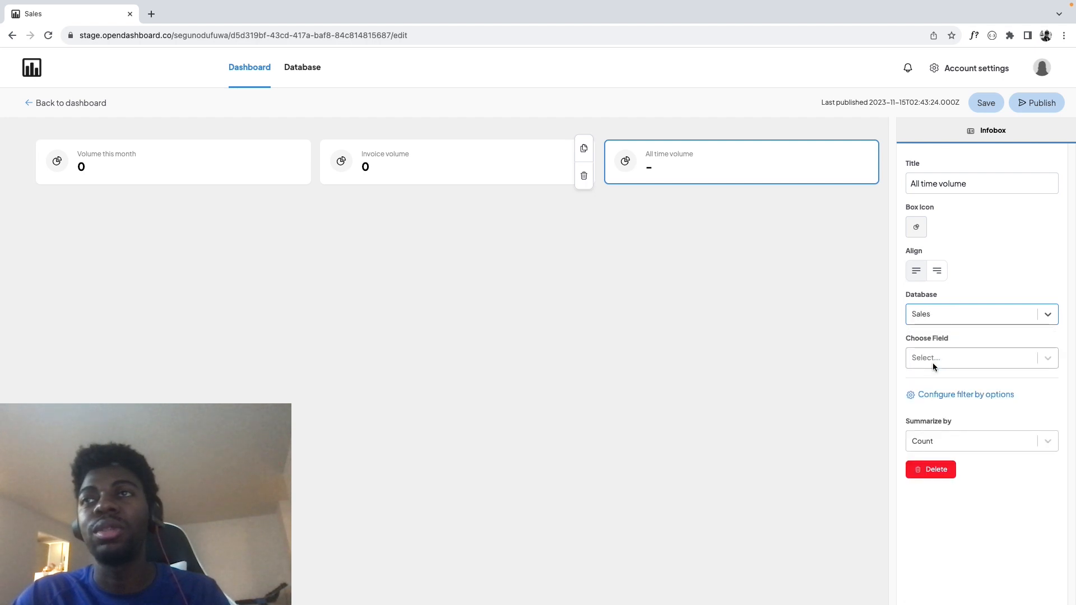
{"action": "left_click", "coordinate": [944, 358]}
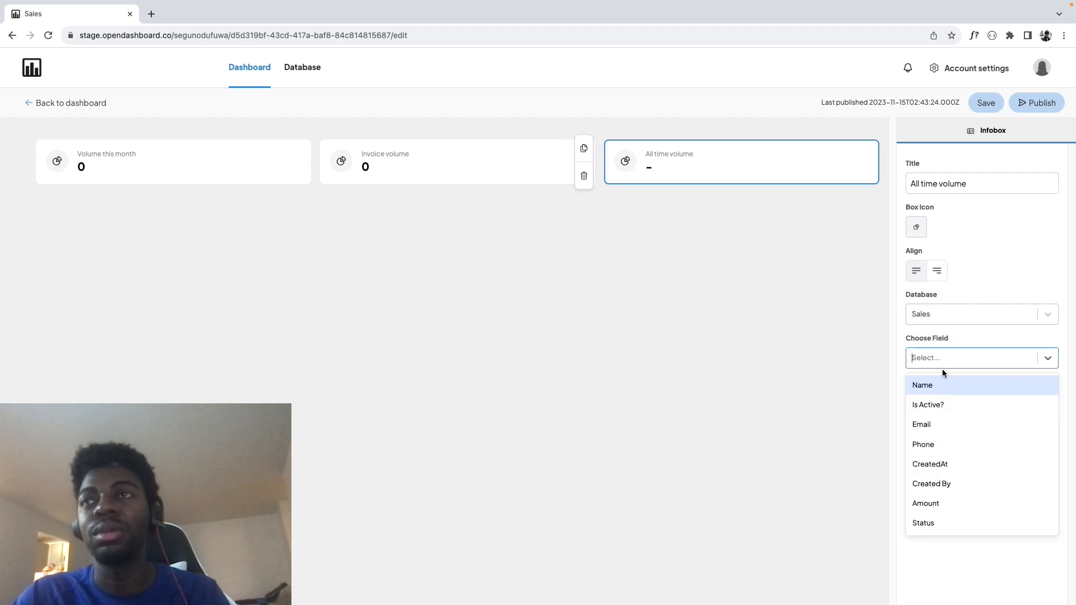
{"action": "left_click", "coordinate": [933, 505]}
{"action": "left_click", "coordinate": [947, 437]}
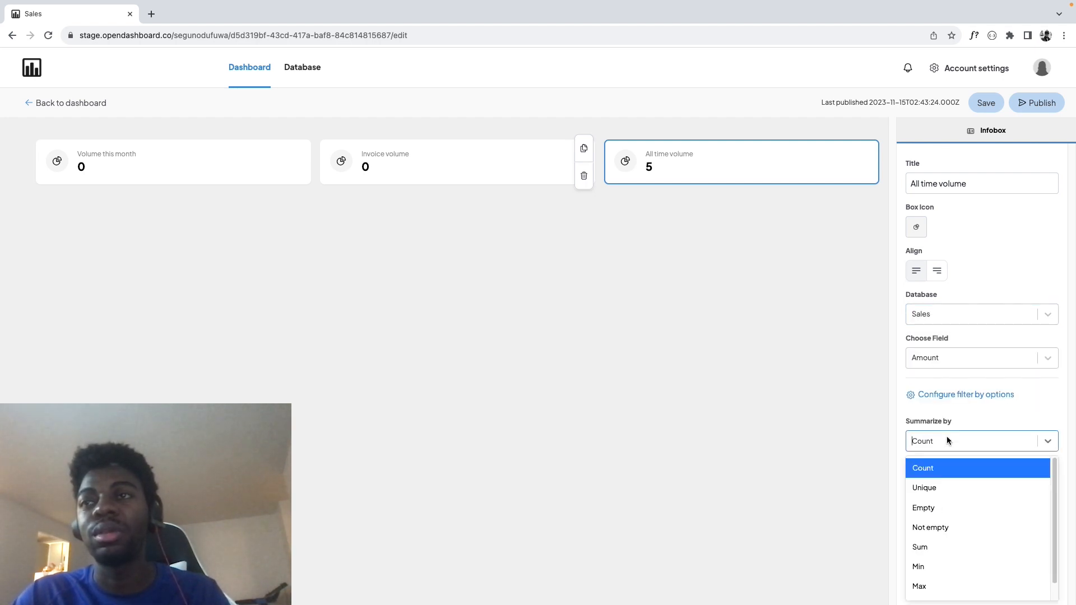
{"action": "left_click", "coordinate": [935, 547]}
Filter the All time volume infobox to records where Status Equals Closed, and close the filter settings
{"action": "left_click", "coordinate": [947, 395]}
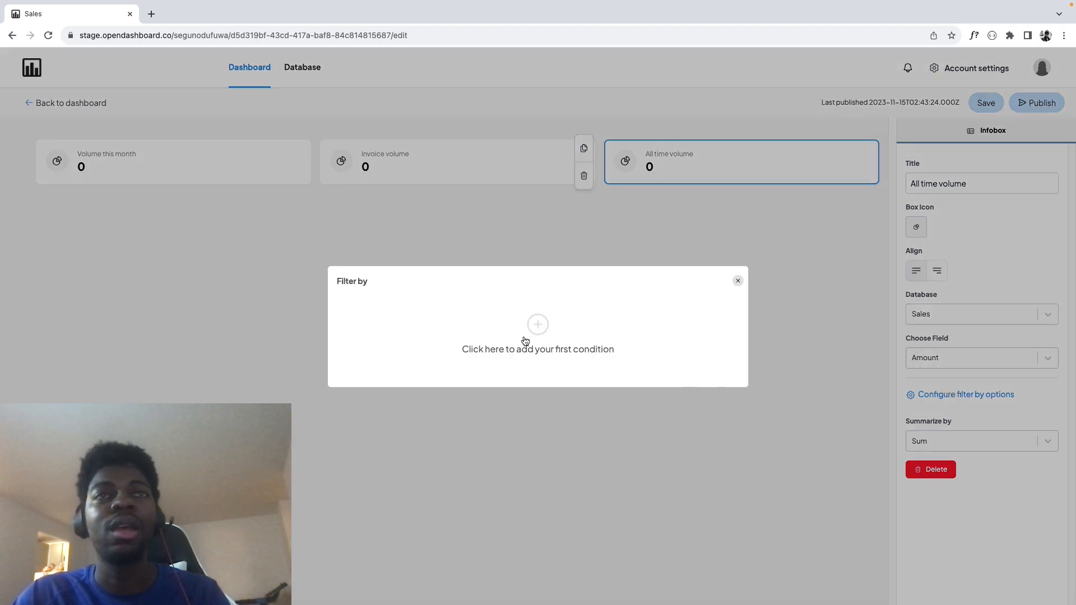
{"action": "left_click", "coordinate": [540, 324]}
{"action": "left_click", "coordinate": [450, 324]}
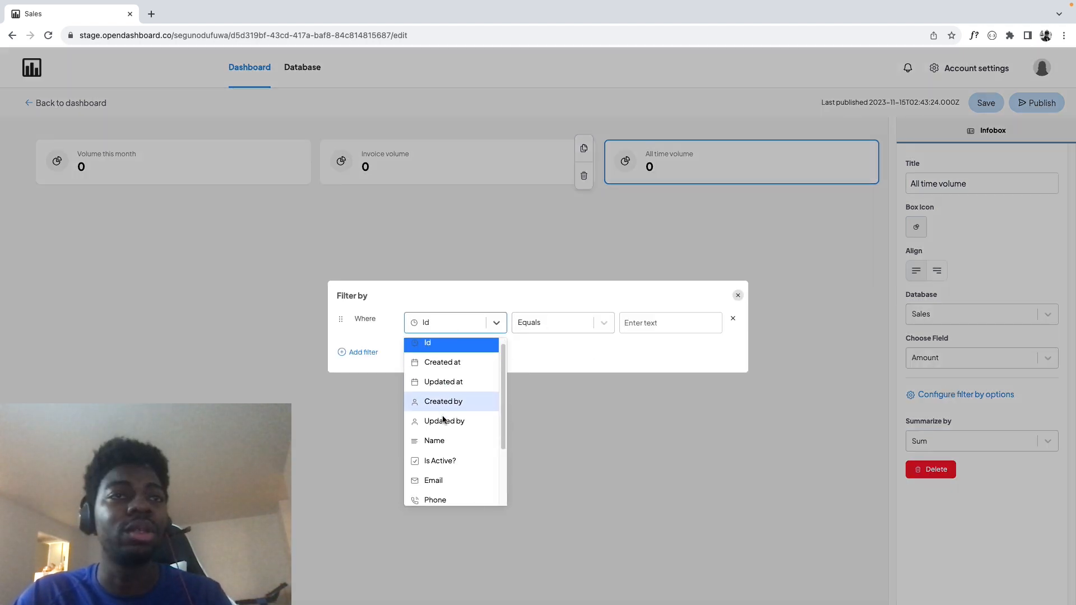
{"action": "scroll", "coordinate": [442, 419], "scroll_direction": "down", "scroll_amount": 3}
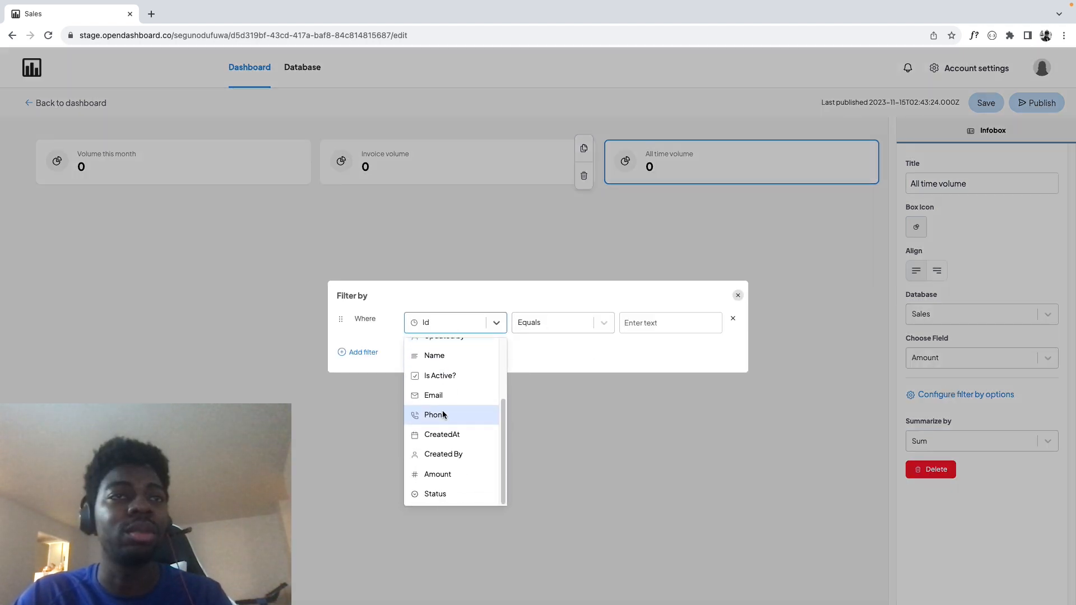
{"action": "left_click", "coordinate": [449, 497]}
{"action": "left_click", "coordinate": [577, 320]}
{"action": "left_click", "coordinate": [656, 321]}
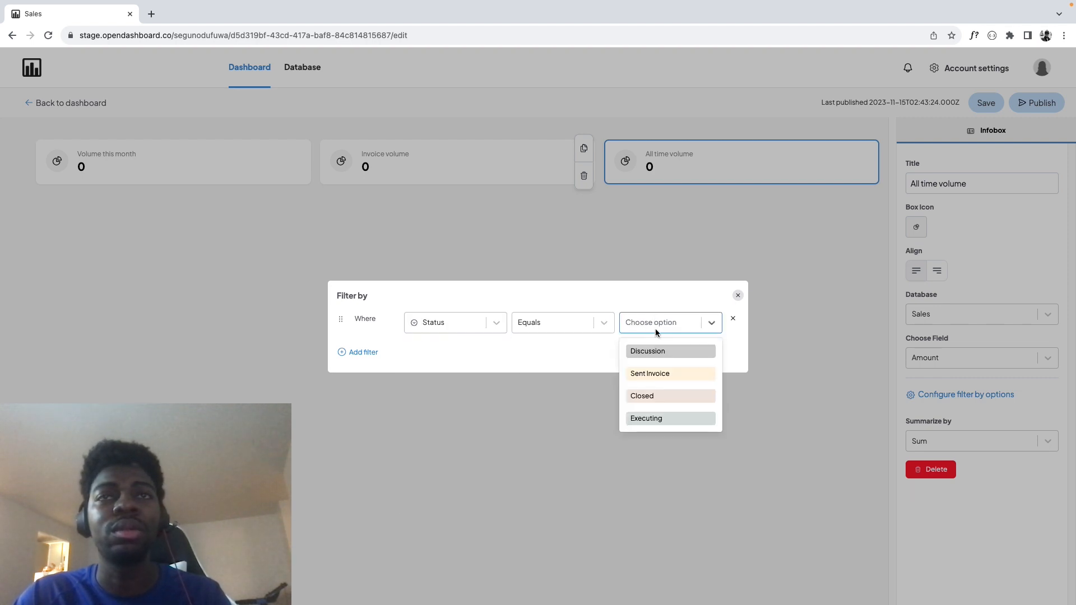
{"action": "left_click", "coordinate": [659, 394]}
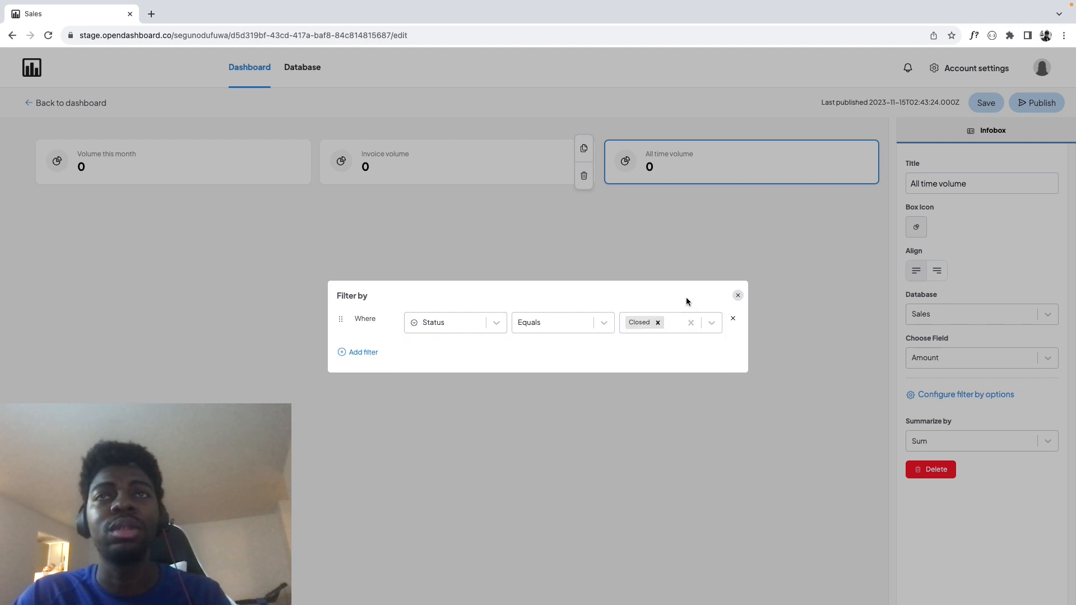
{"action": "left_click", "coordinate": [738, 295]}
Add a table titled "Sales Not Closed" below the row of infoboxes and link it to the Sales database
{"action": "left_click", "coordinate": [457, 184]}
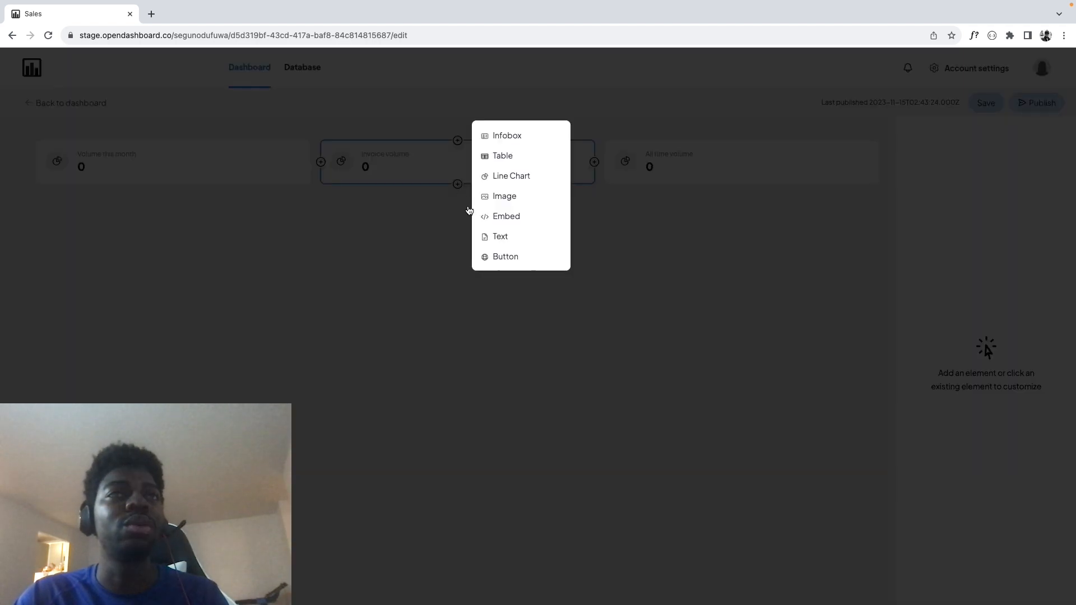
{"action": "left_click", "coordinate": [504, 157]}
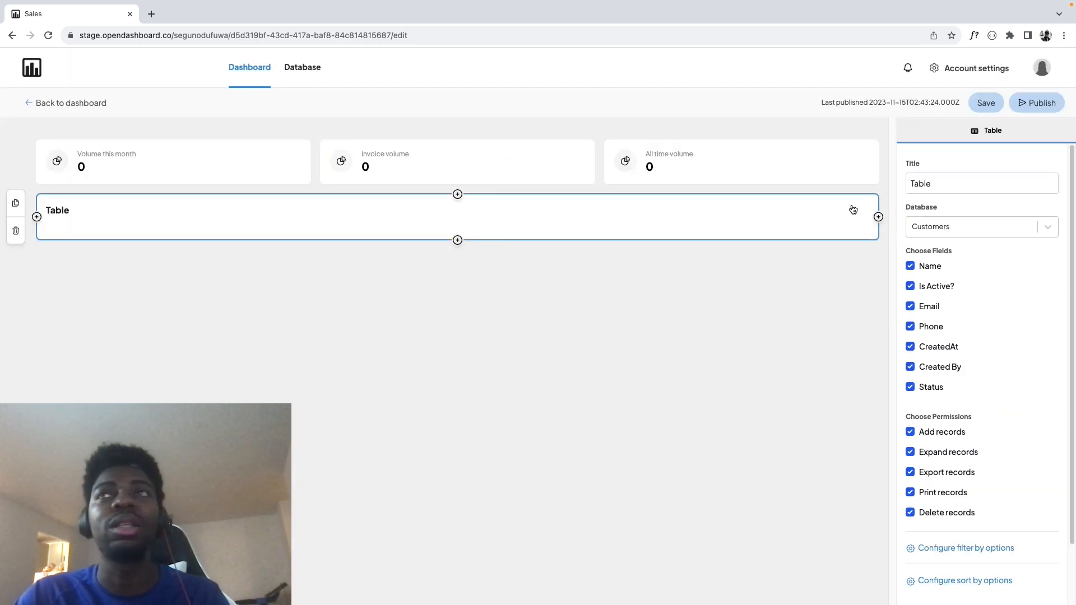
{"action": "double_click", "coordinate": [926, 184]}
{"action": "type", "text": "Sales "}
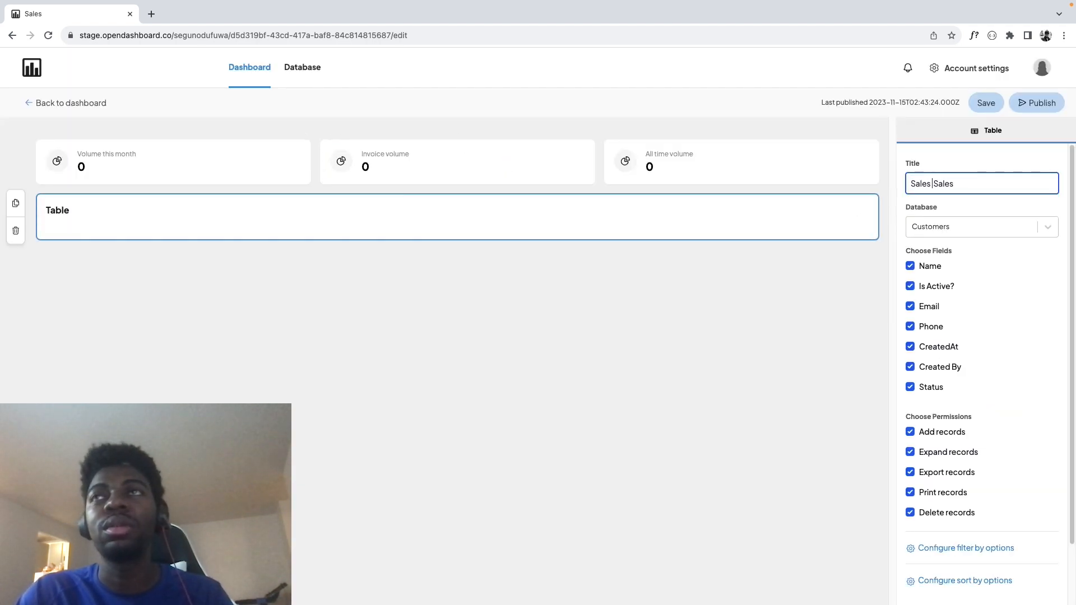
{"action": "type", "text": "Not Closed"}
{"action": "key", "text": "shift+End"}
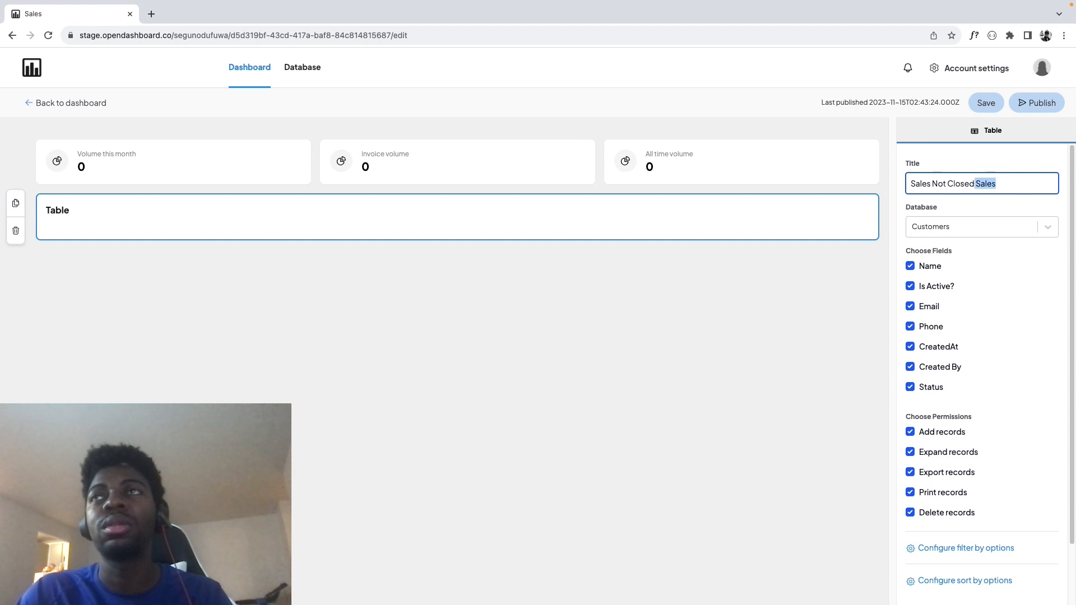
{"action": "key", "text": "BackSpace"}
{"action": "left_click", "coordinate": [933, 226]}
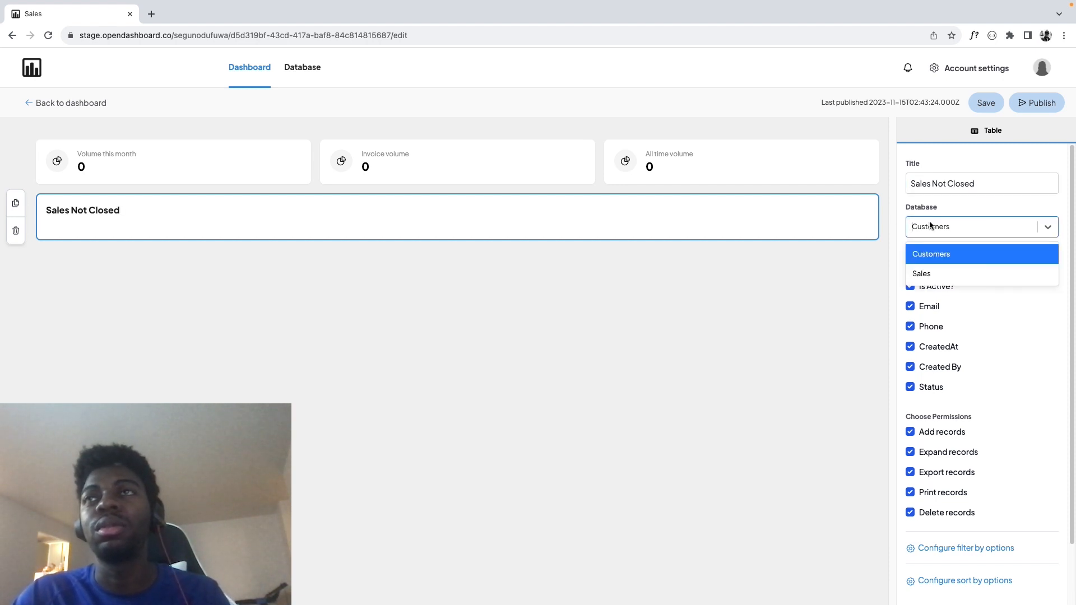
{"action": "left_click", "coordinate": [921, 273]}
Filter the Sales Not Closed table to records where Status Not equals Closed, and close the filter settings
{"action": "scroll", "coordinate": [952, 393], "scroll_direction": "down", "scroll_amount": 2}
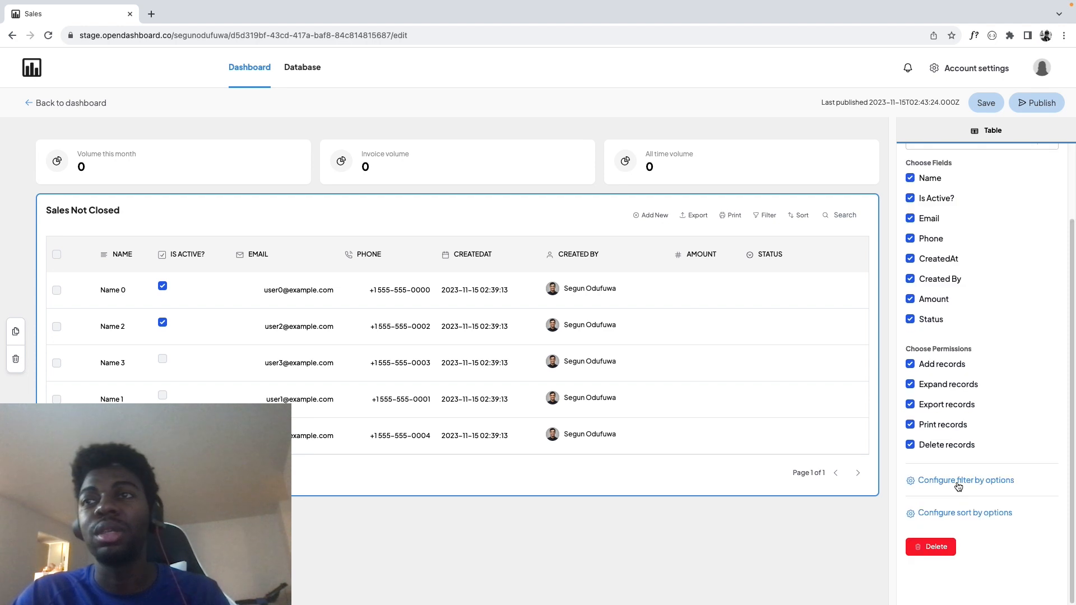
{"action": "left_click", "coordinate": [958, 481]}
{"action": "left_click", "coordinate": [534, 325]}
{"action": "left_click", "coordinate": [468, 319]}
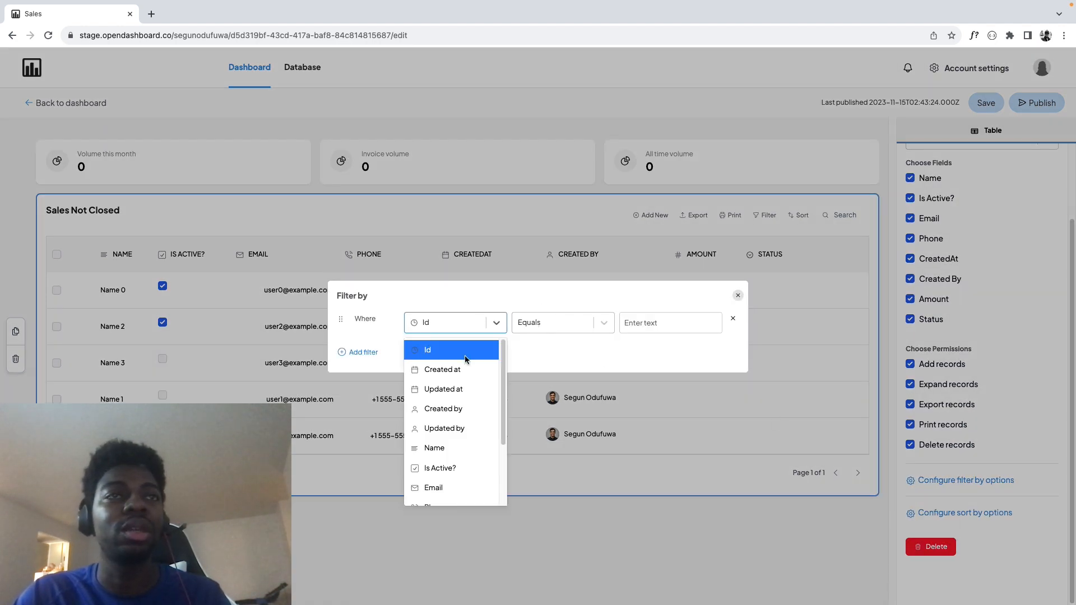
{"action": "scroll", "coordinate": [468, 448], "scroll_direction": "down", "scroll_amount": 3}
{"action": "left_click", "coordinate": [451, 494]}
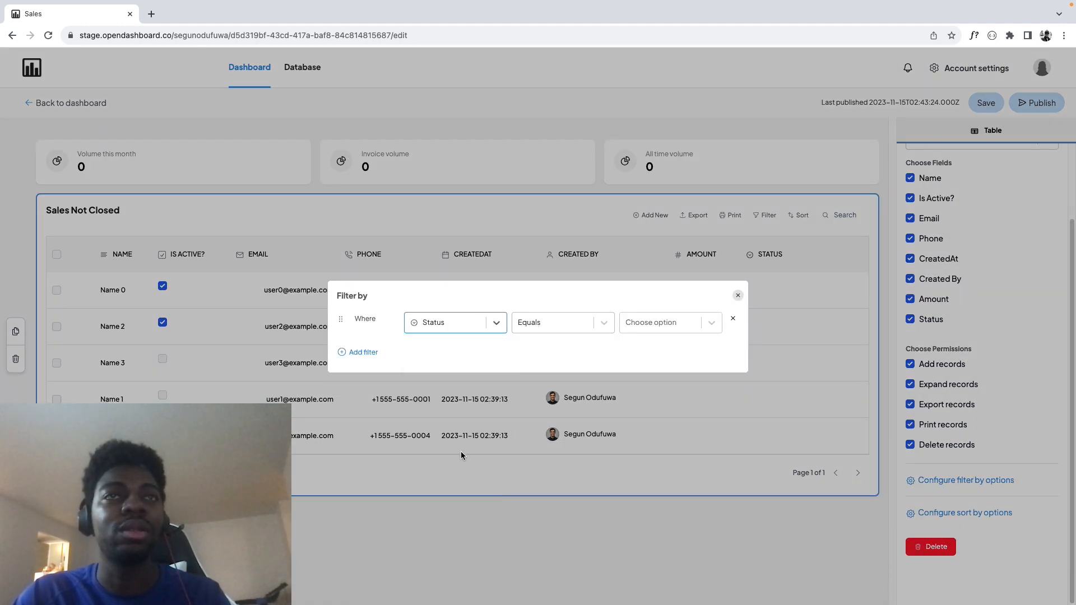
{"action": "left_click", "coordinate": [543, 327]}
{"action": "left_click", "coordinate": [552, 371]}
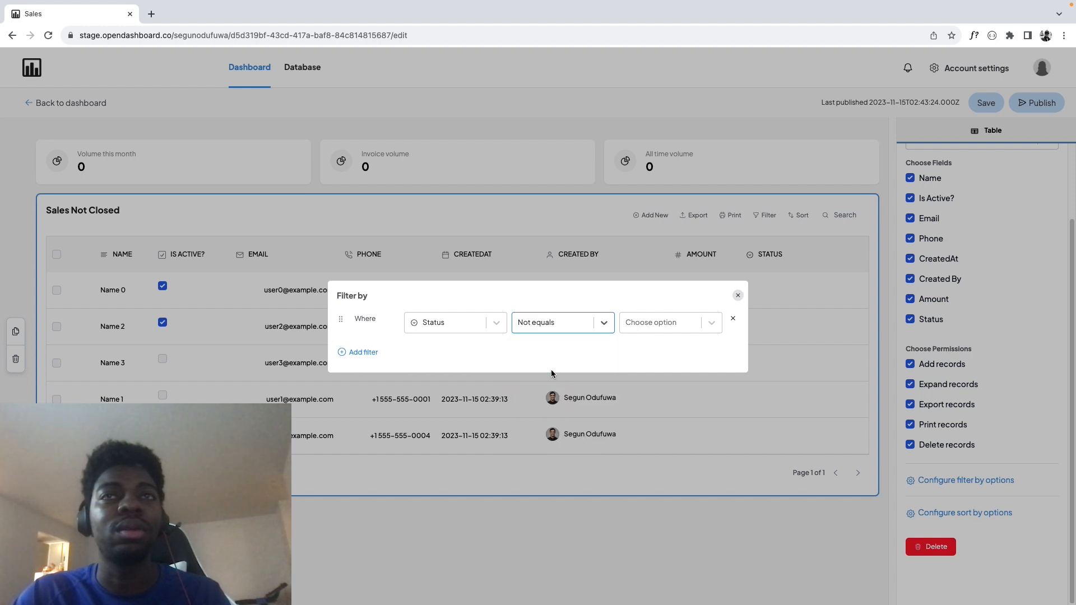
{"action": "left_click", "coordinate": [649, 325]}
{"action": "left_click", "coordinate": [658, 397]}
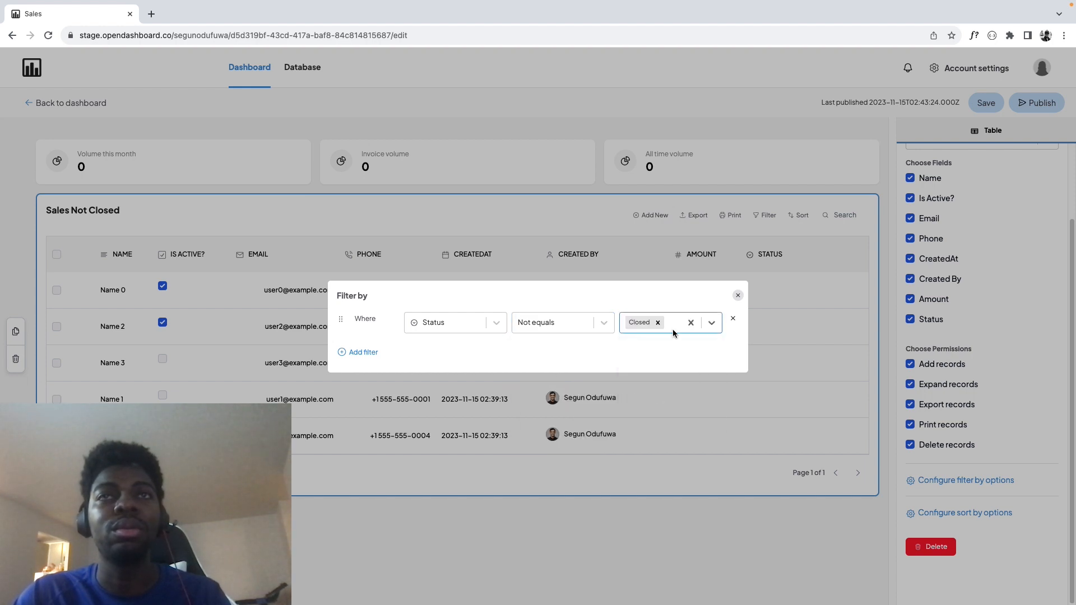
{"action": "left_click", "coordinate": [737, 297]}
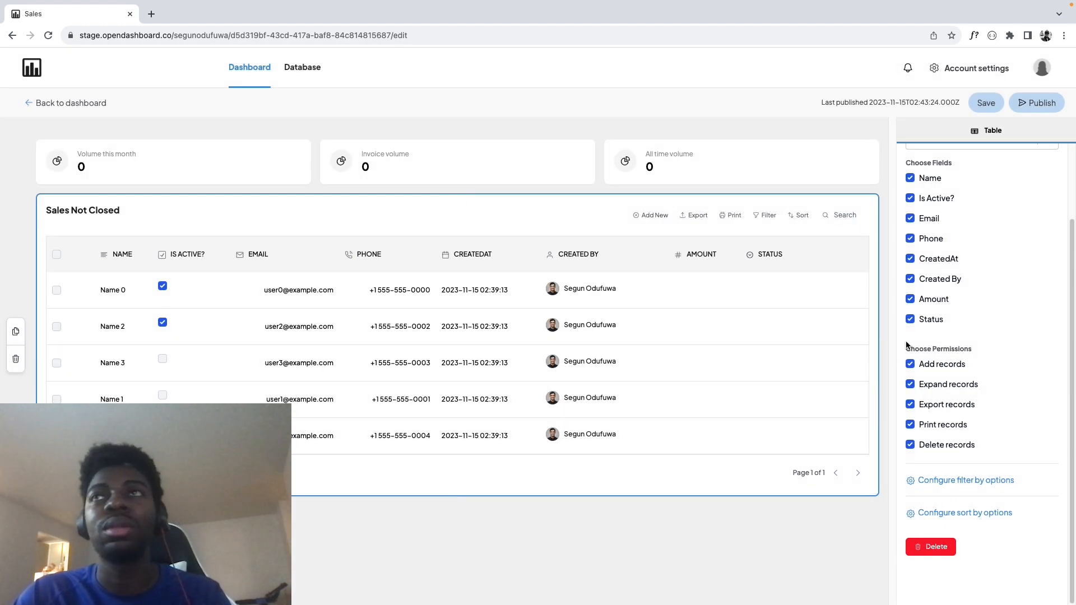
{"action": "left_click", "coordinate": [709, 536]}
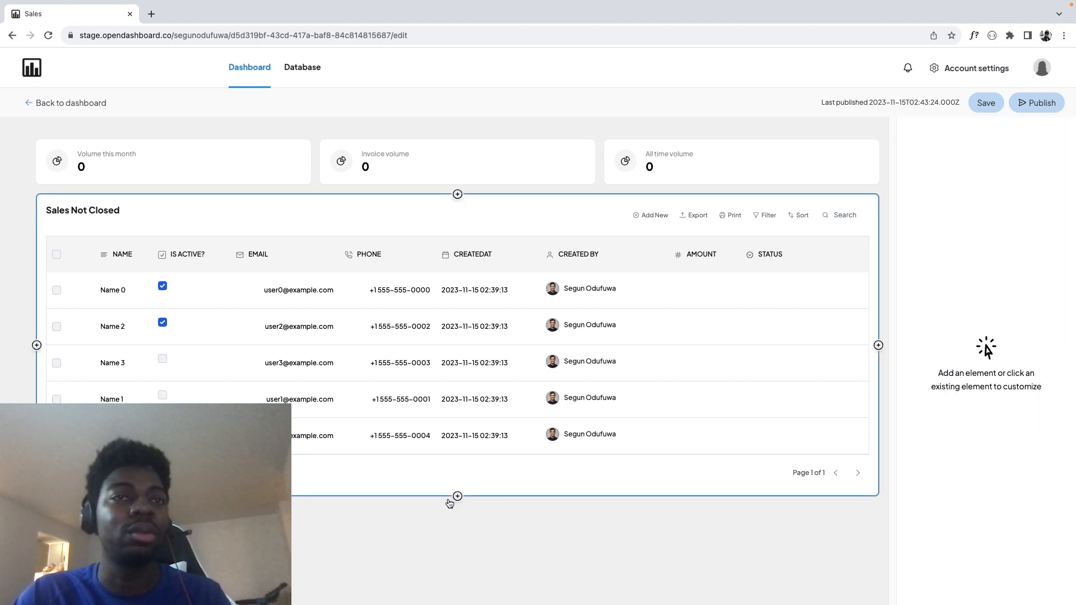
Add a second table below the Sales Not Closed table and title it "Closed Sales"
{"action": "left_click", "coordinate": [457, 496]}
{"action": "left_click", "coordinate": [503, 381]}
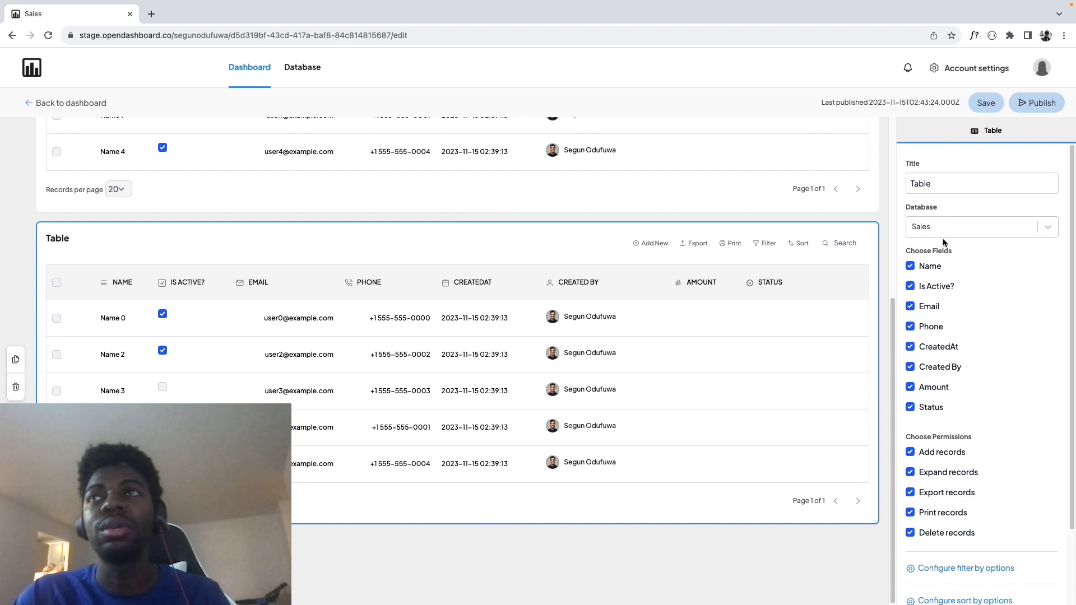
{"action": "double_click", "coordinate": [926, 180]}
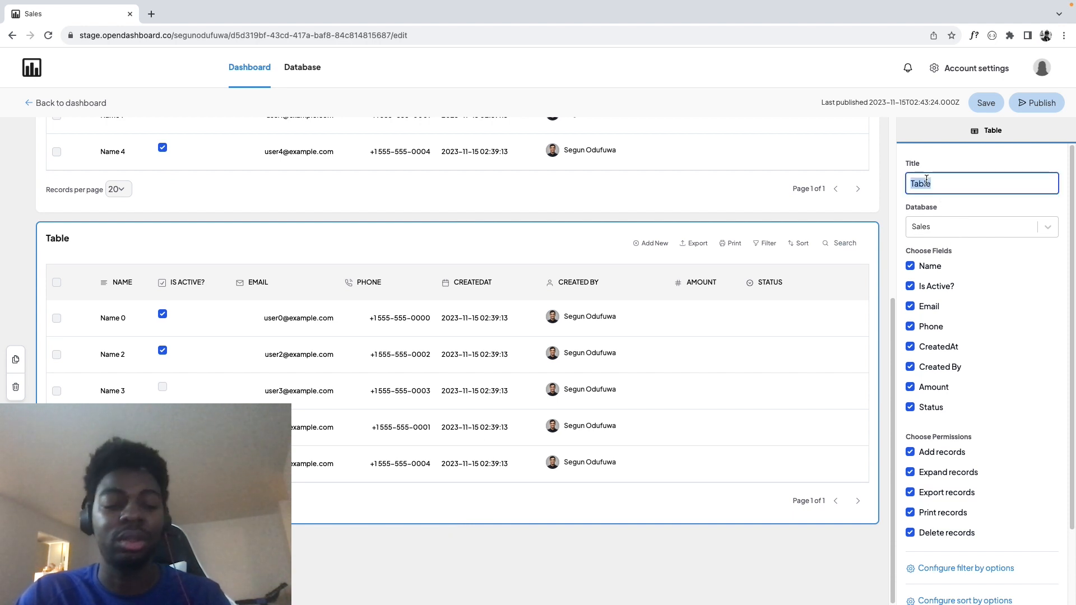
{"action": "type", "text": "Closed Sales"}
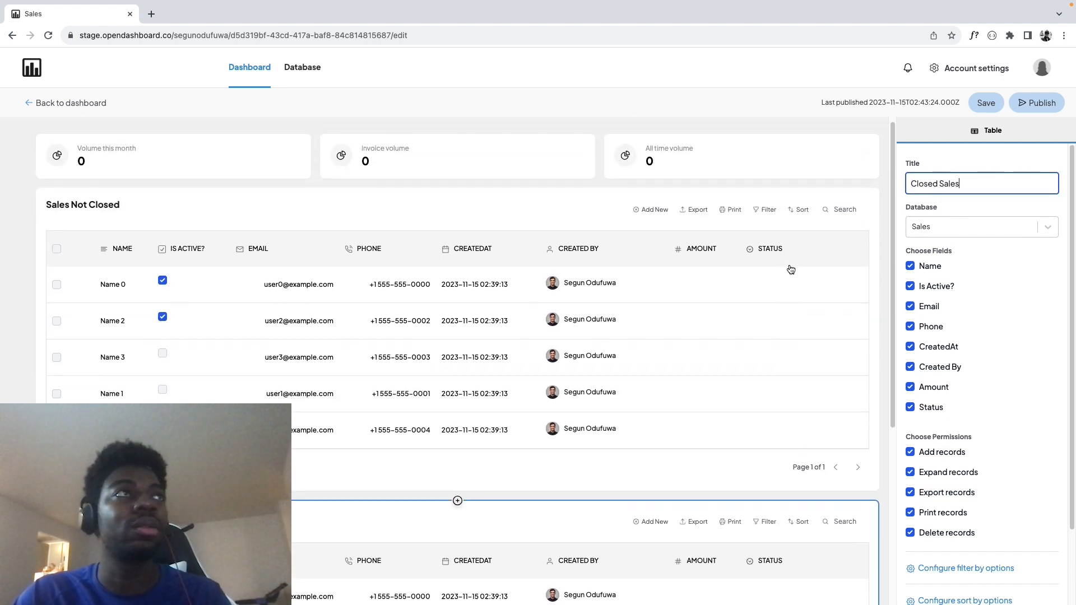
Change the Closed Sales table's filter to Status Equals Closed, and close the filter settings
{"action": "scroll", "coordinate": [935, 366], "scroll_direction": "down", "scroll_amount": 2}
{"action": "left_click", "coordinate": [954, 480]}
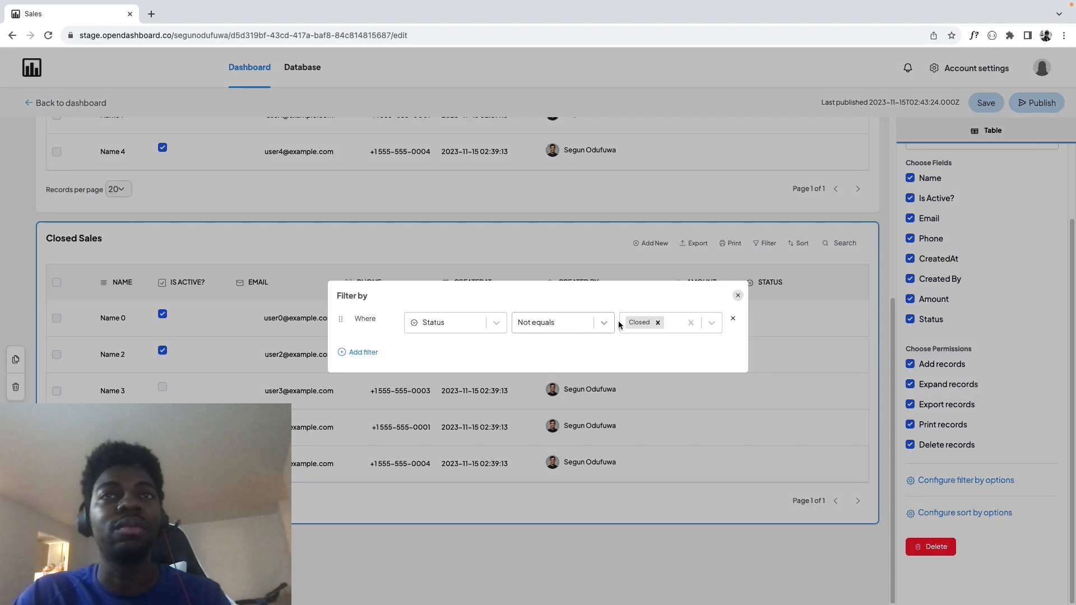
{"action": "left_click", "coordinate": [713, 323]}
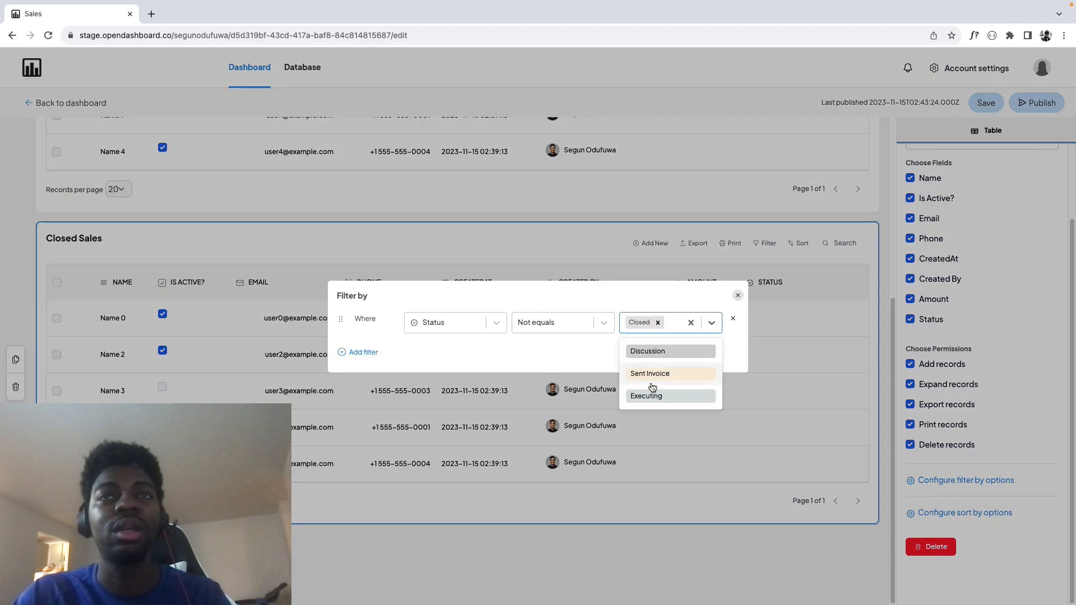
{"action": "left_click", "coordinate": [659, 323]}
{"action": "left_click", "coordinate": [556, 324]}
{"action": "left_click", "coordinate": [550, 347]}
{"action": "left_click", "coordinate": [658, 322]}
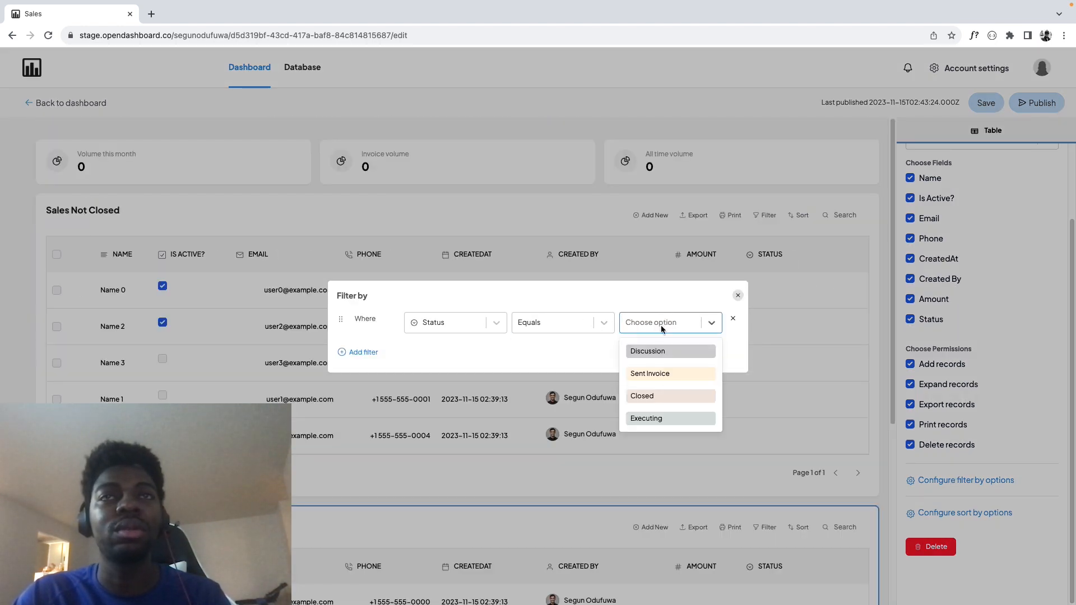
{"action": "left_click", "coordinate": [657, 395]}
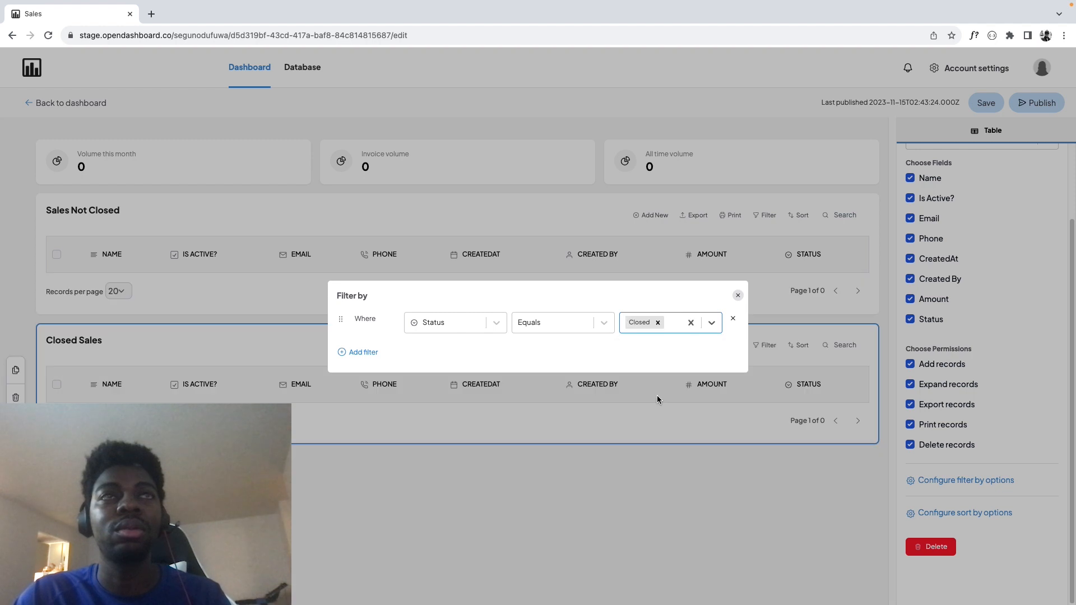
{"action": "left_click", "coordinate": [738, 296]}
{"action": "left_click", "coordinate": [700, 480]}
Publish the Sales page and look over the published Customers and Sales dashboard pages
{"action": "left_click", "coordinate": [1029, 105]}
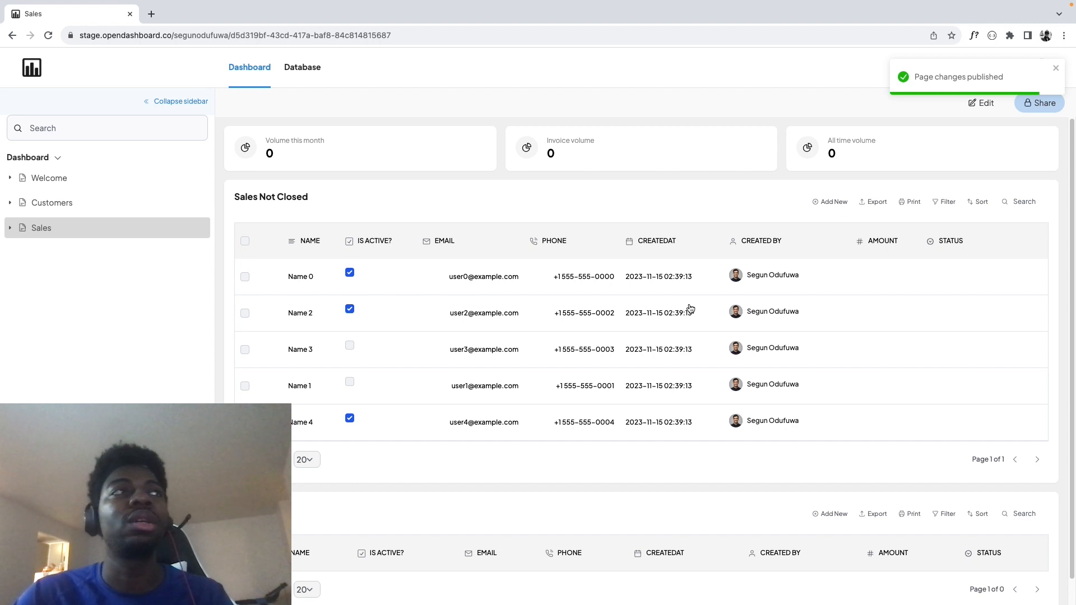
{"action": "left_click", "coordinate": [94, 202]}
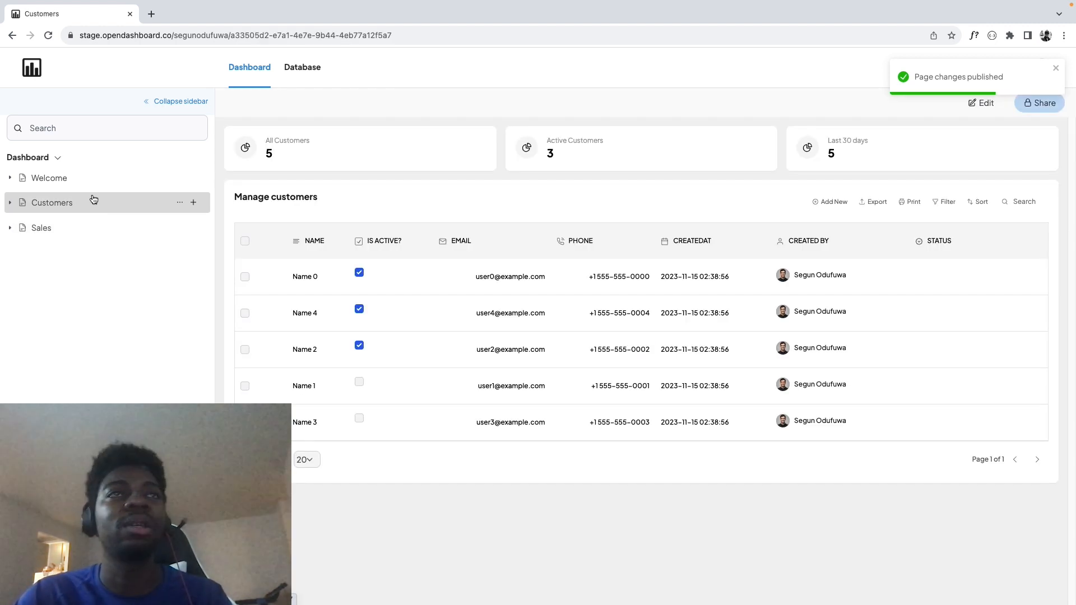
{"action": "left_click", "coordinate": [95, 227]}
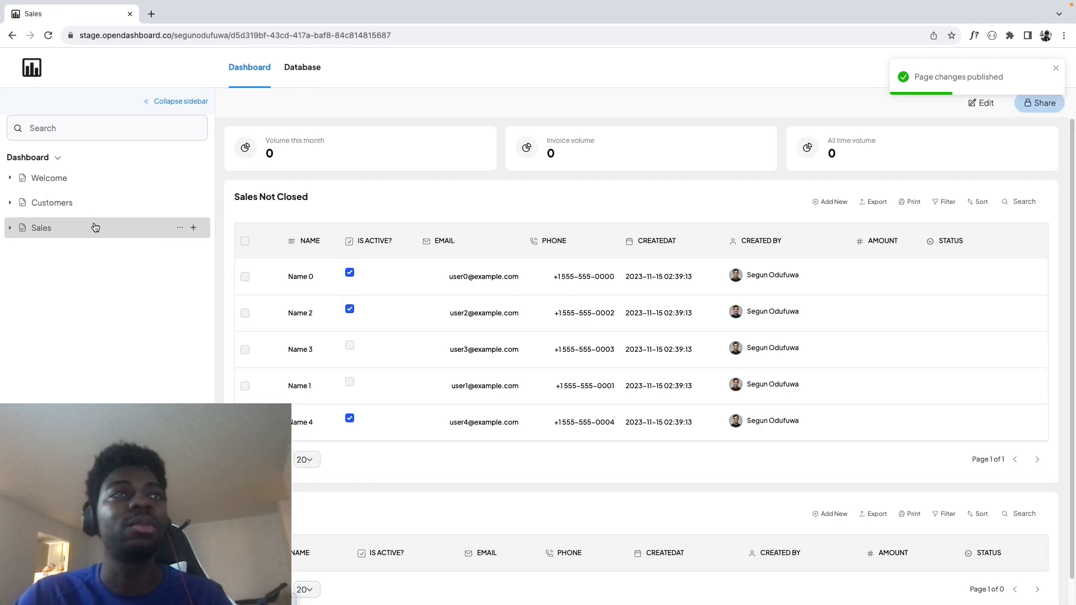
Duplicate the browser tab of the Sales page and open the Sales database in the duplicate
{"action": "right_click", "coordinate": [92, 16]}
{"action": "left_click", "coordinate": [115, 95]}
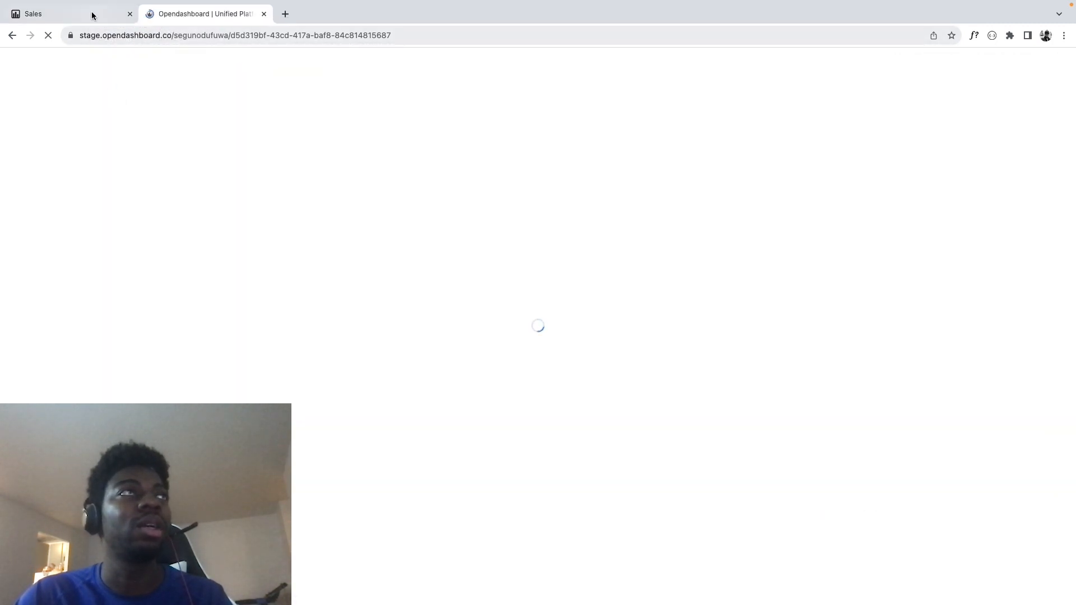
{"action": "left_click", "coordinate": [91, 15]}
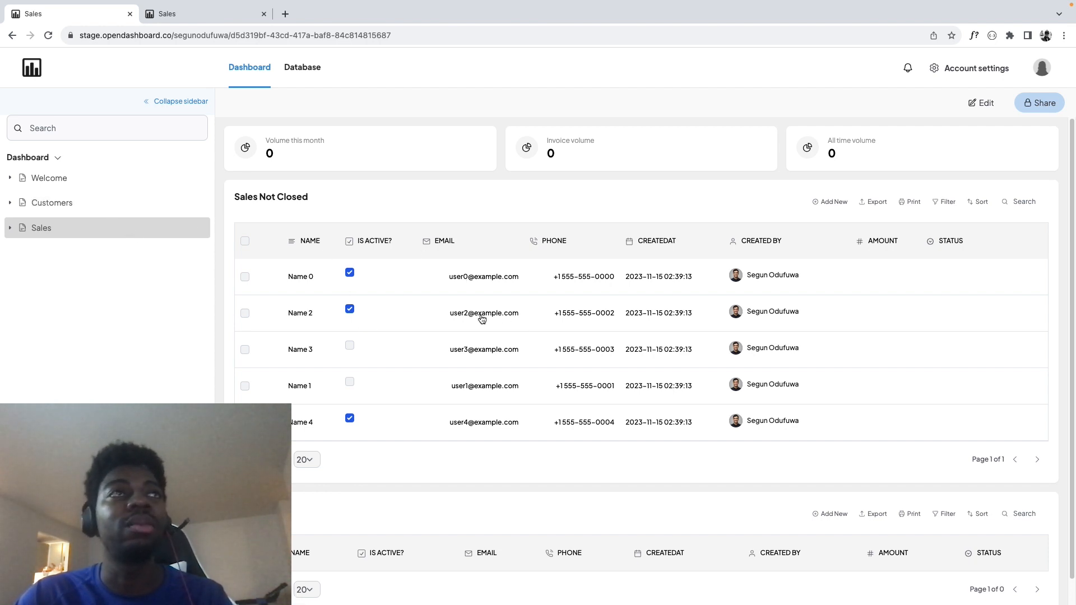
{"action": "left_click", "coordinate": [200, 17]}
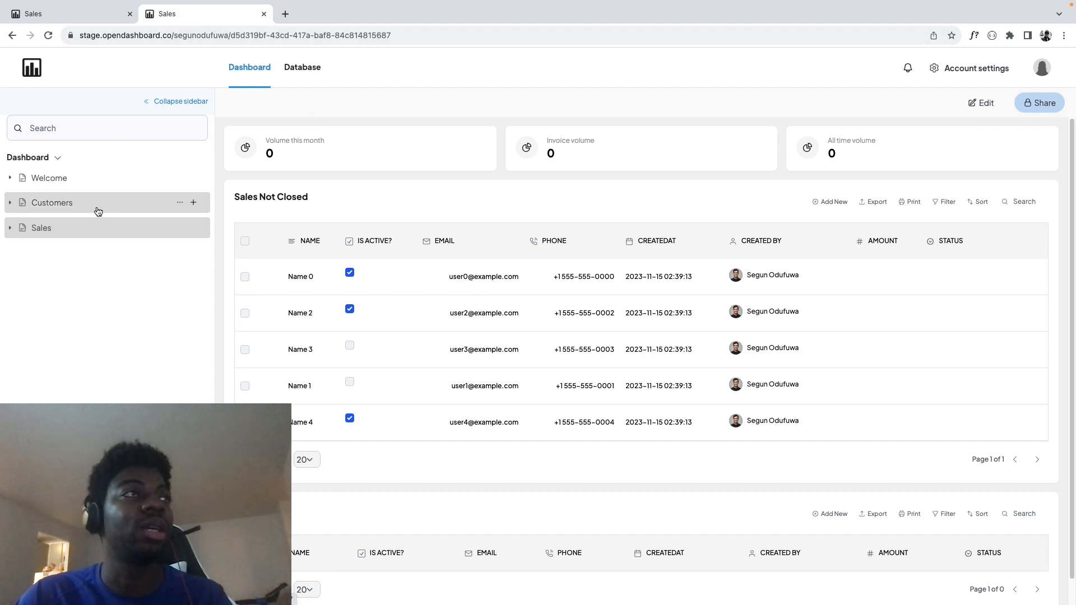
{"action": "left_click", "coordinate": [303, 68]}
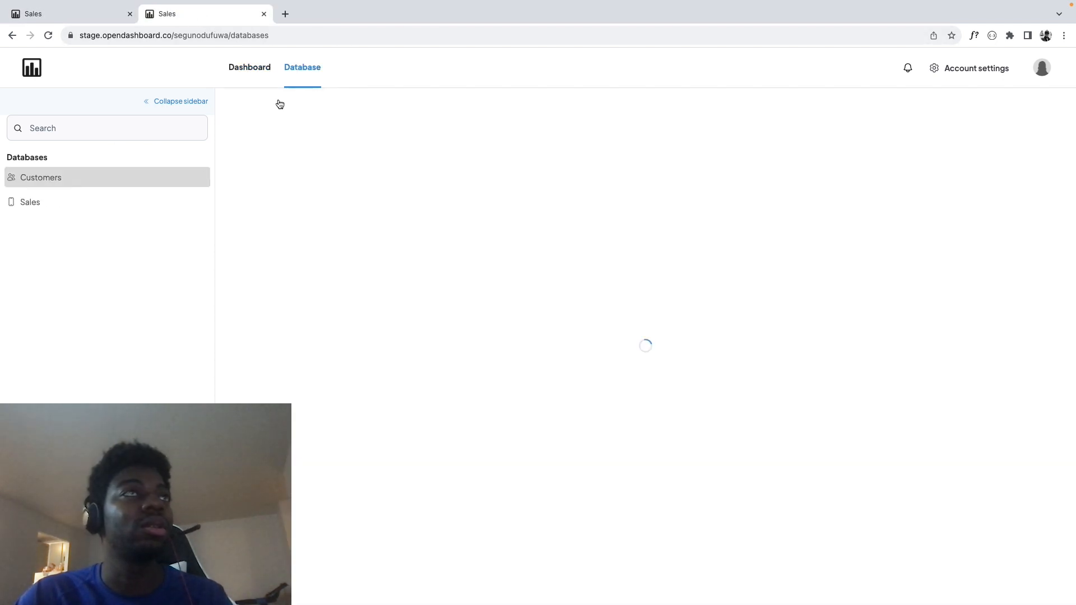
{"action": "left_click", "coordinate": [105, 213]}
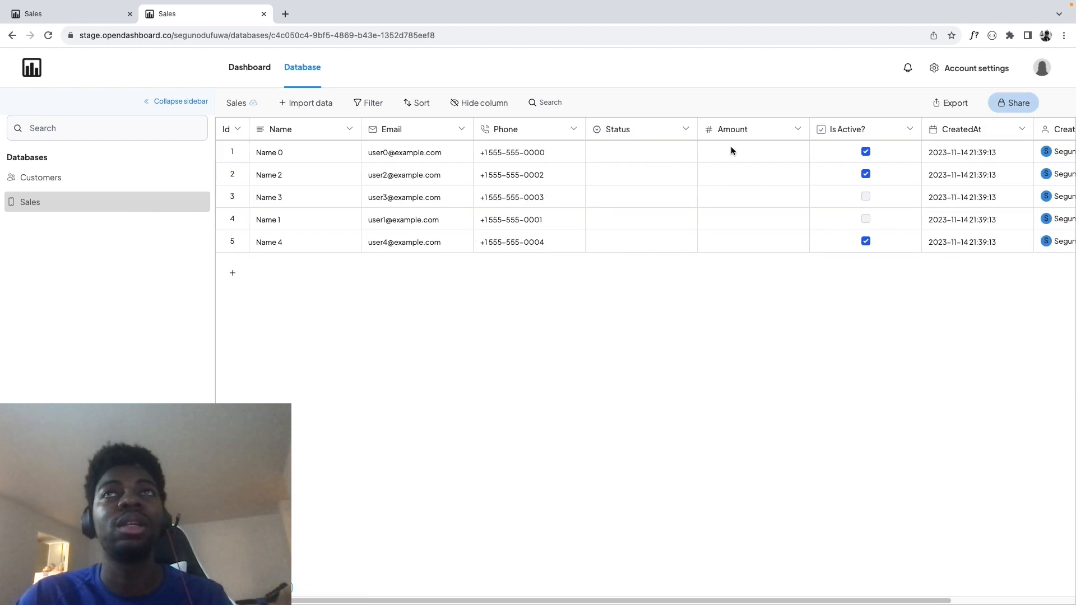
Set the first Sales record's Amount to 1000 and Status to Closed, and check the Sales dashboard page in the original browser tab
{"action": "double_click", "coordinate": [731, 148]}
{"action": "type", "text": "1000"}
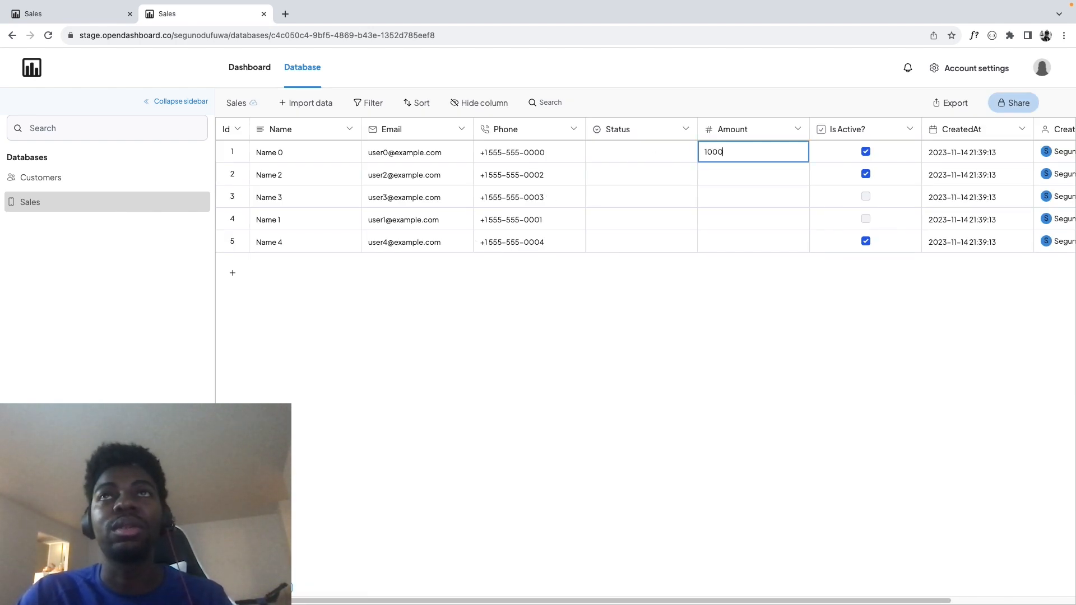
{"action": "left_click", "coordinate": [646, 151]}
{"action": "left_click", "coordinate": [646, 149]}
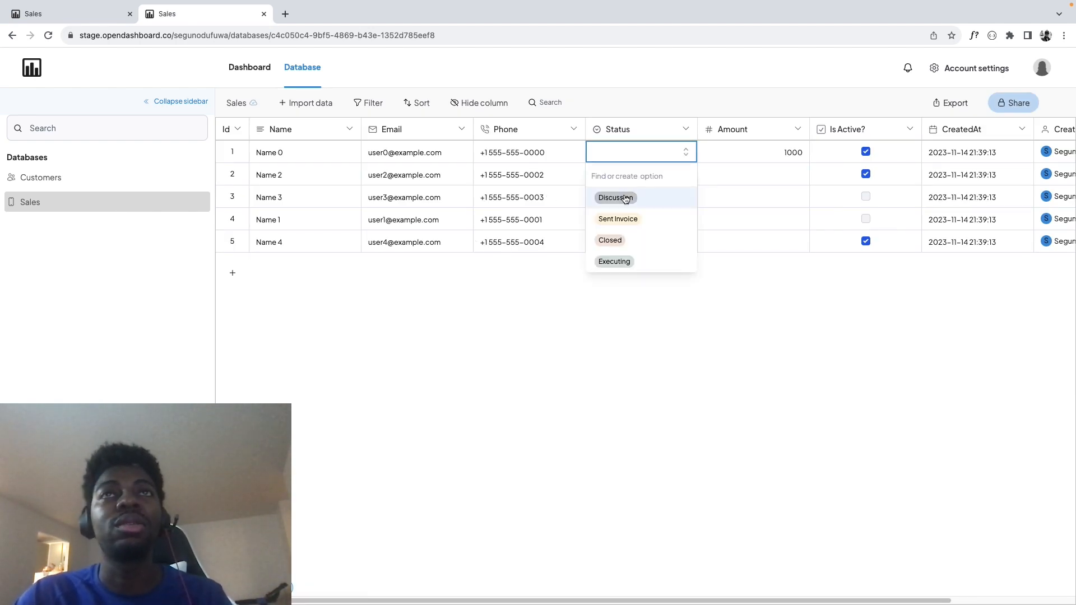
{"action": "left_click", "coordinate": [620, 239]}
{"action": "left_click", "coordinate": [85, 15]}
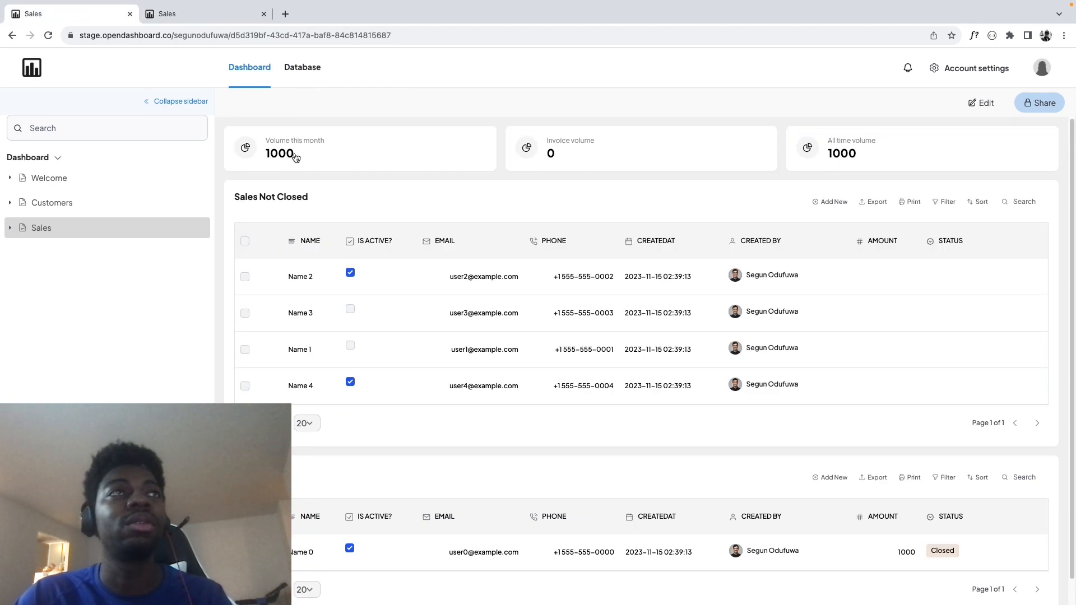
{"action": "scroll", "coordinate": [313, 216], "scroll_direction": "down", "scroll_amount": 1}
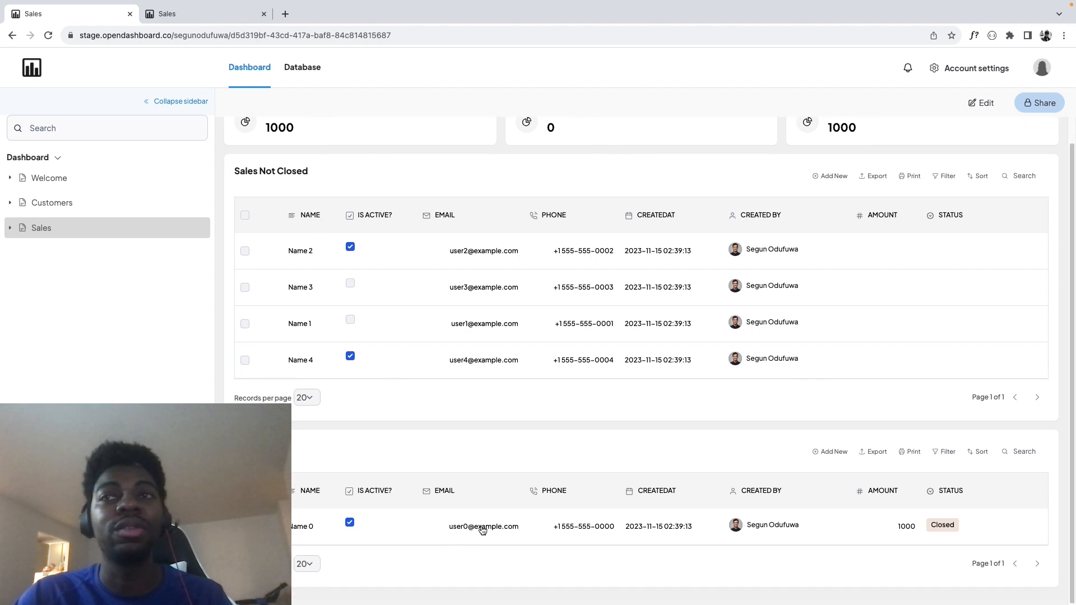
Set the second Sales record's Status to Sent Invoice and Amount to 10000, and check the Sales dashboard page again
{"action": "left_click", "coordinate": [226, 16]}
{"action": "left_click", "coordinate": [649, 177]}
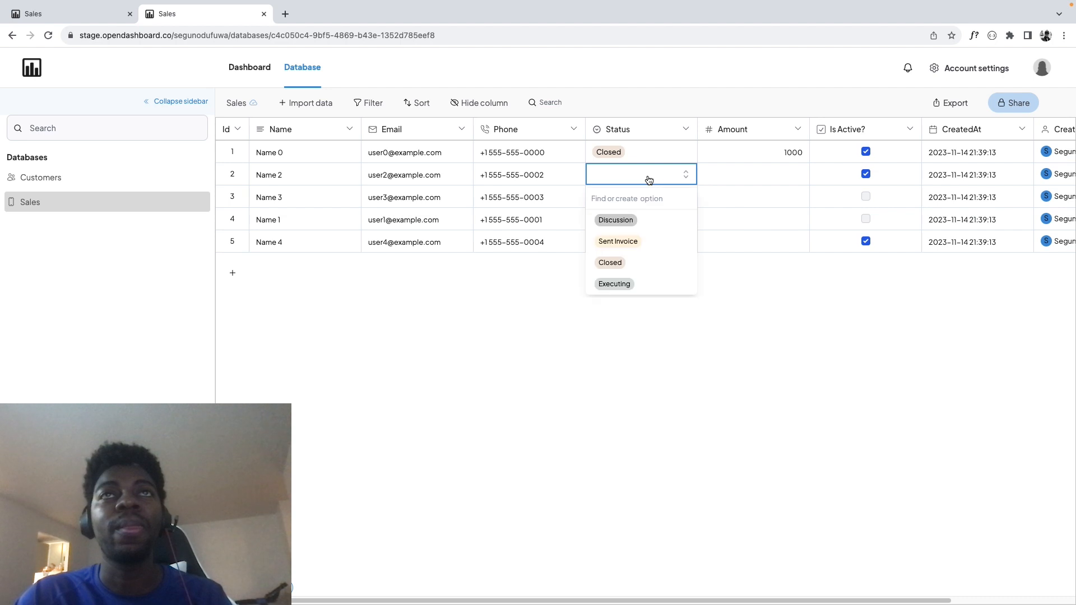
{"action": "left_click", "coordinate": [620, 241]}
{"action": "left_click", "coordinate": [749, 175]}
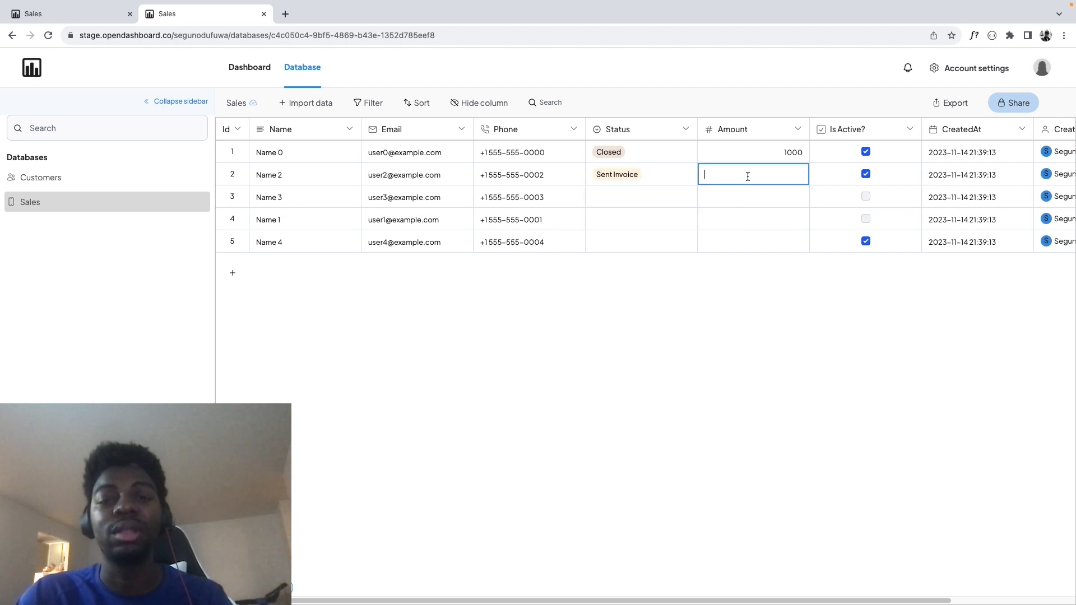
{"action": "type", "text": "10000"}
{"action": "left_click", "coordinate": [722, 306]}
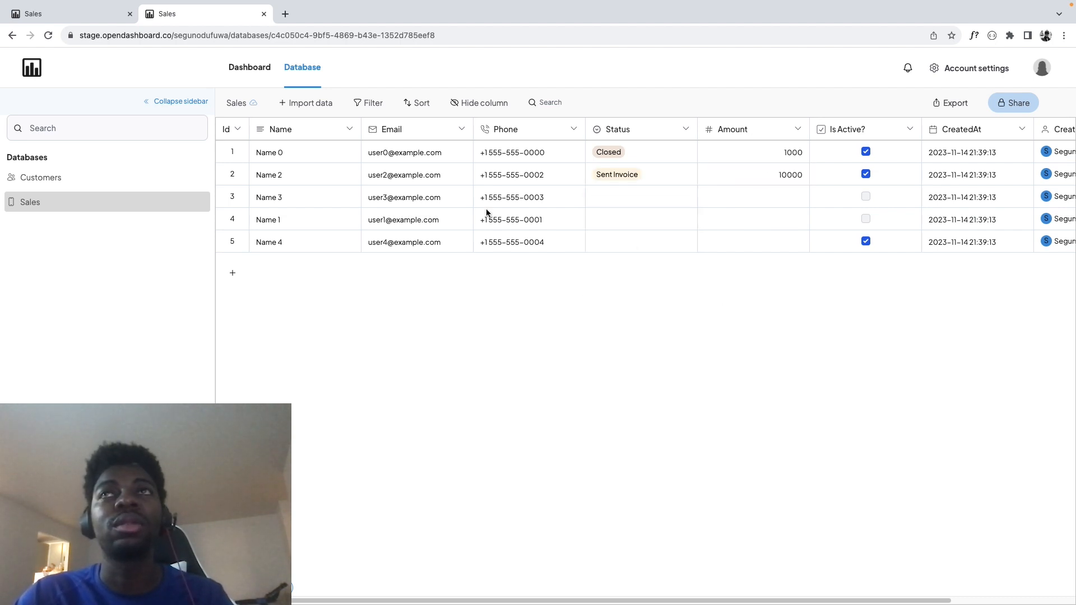
{"action": "left_click", "coordinate": [111, 17]}
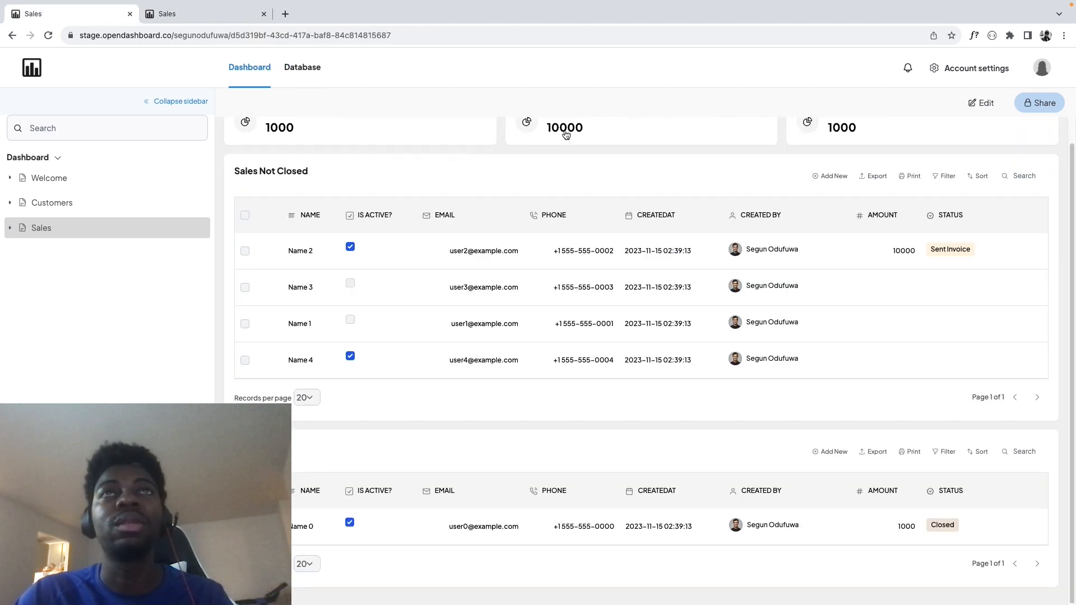
Set the Name 2 record's Status to Closed from the Sales Not Closed table, and check the Sales database in the other browser tab
{"action": "scroll", "coordinate": [566, 135], "scroll_direction": "up", "scroll_amount": 1}
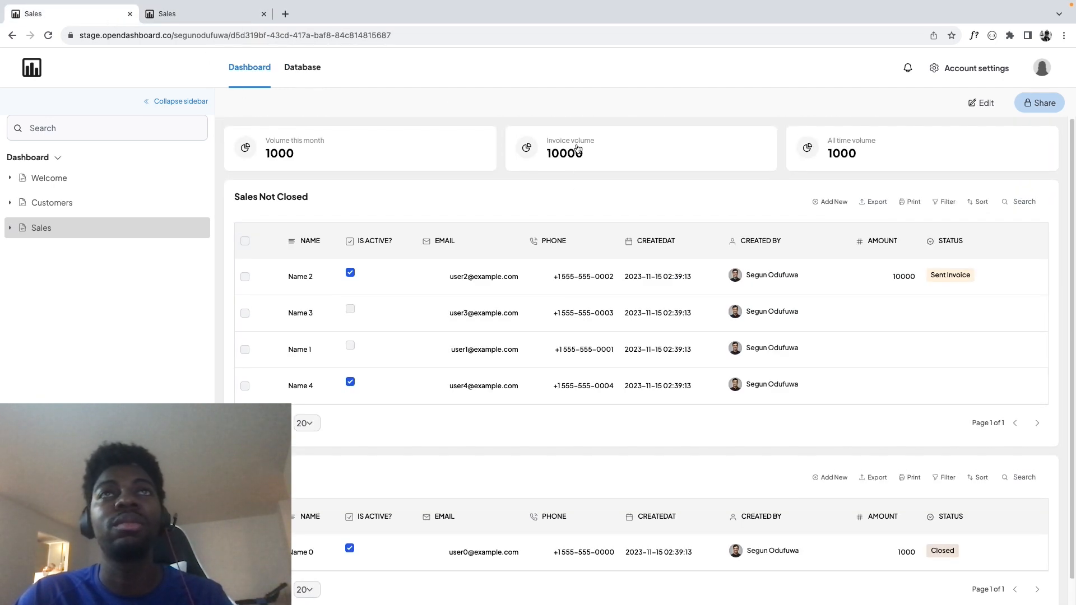
{"action": "scroll", "coordinate": [546, 312], "scroll_direction": "down", "scroll_amount": 1}
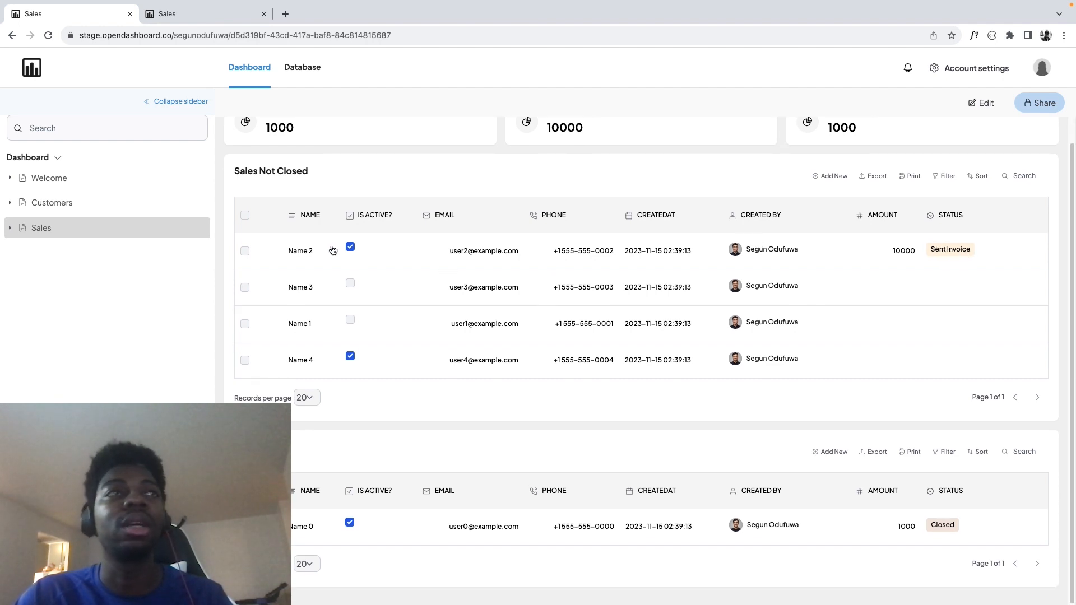
{"action": "left_click", "coordinate": [262, 253]}
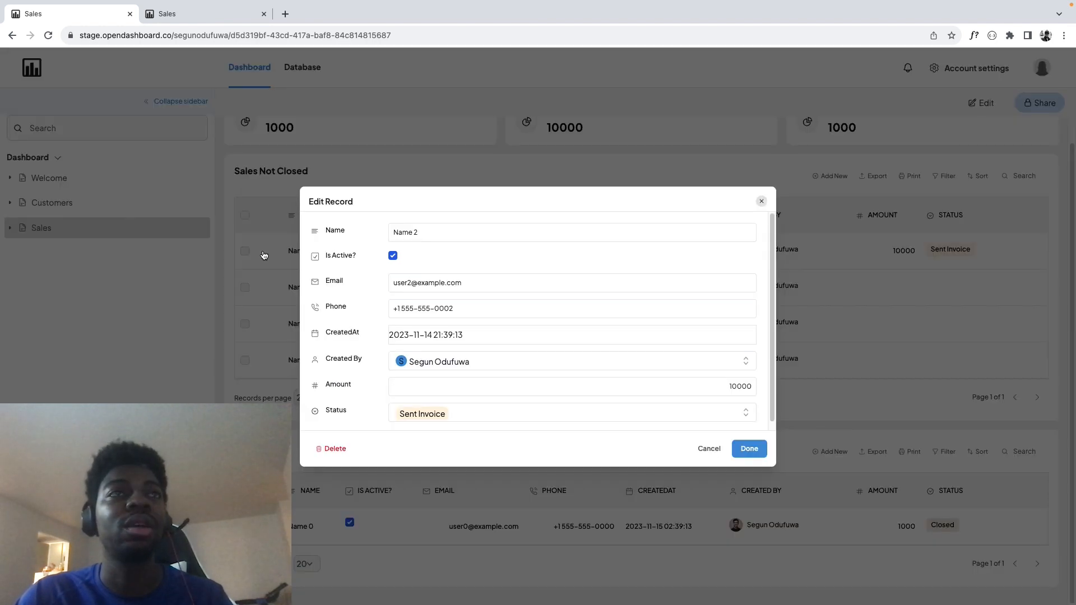
{"action": "scroll", "coordinate": [527, 373], "scroll_direction": "down", "scroll_amount": 1}
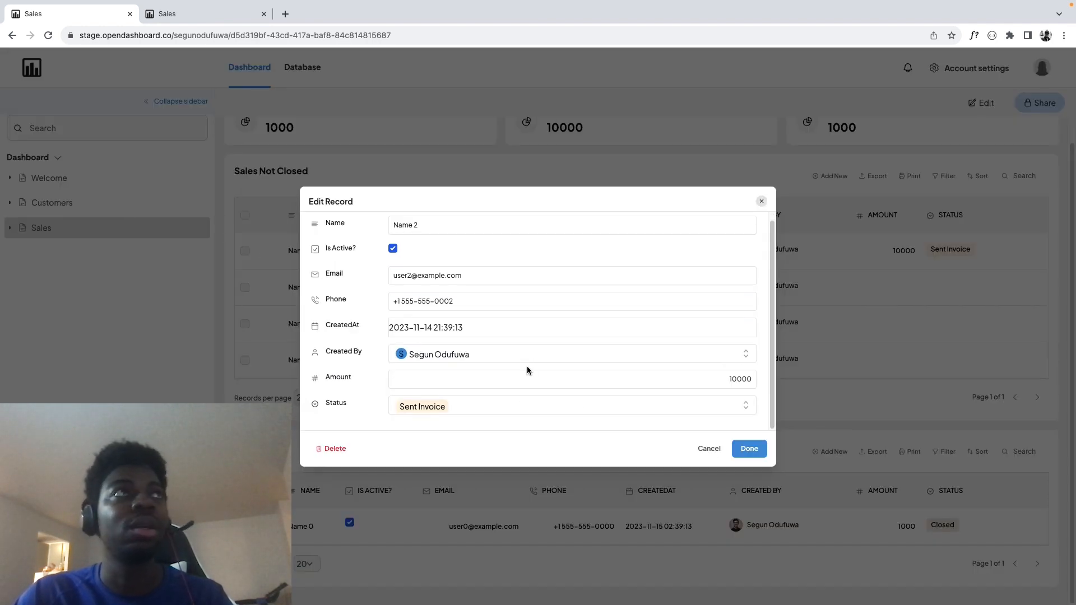
{"action": "scroll", "coordinate": [525, 392], "scroll_direction": "up", "scroll_amount": 1}
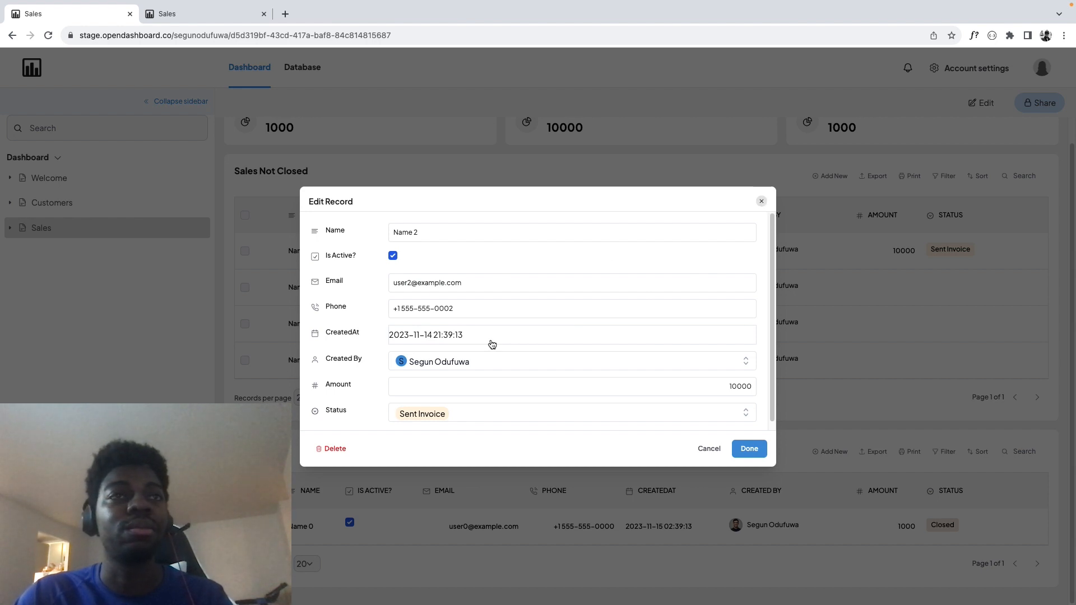
{"action": "scroll", "coordinate": [490, 359], "scroll_direction": "down", "scroll_amount": 1}
{"action": "left_click", "coordinate": [519, 411]}
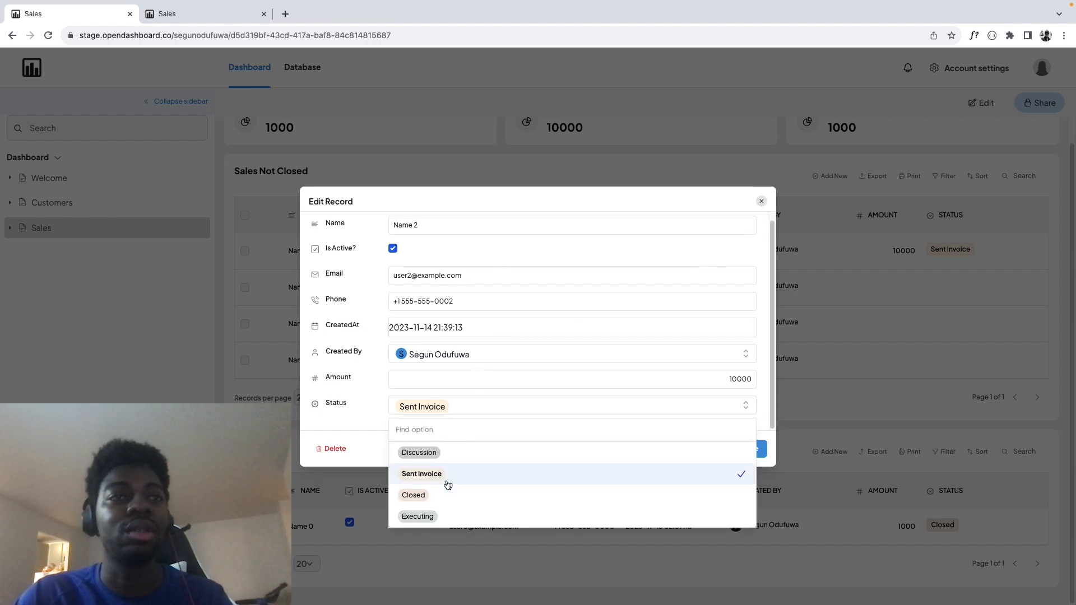
{"action": "left_click", "coordinate": [427, 496]}
{"action": "left_click", "coordinate": [742, 455]}
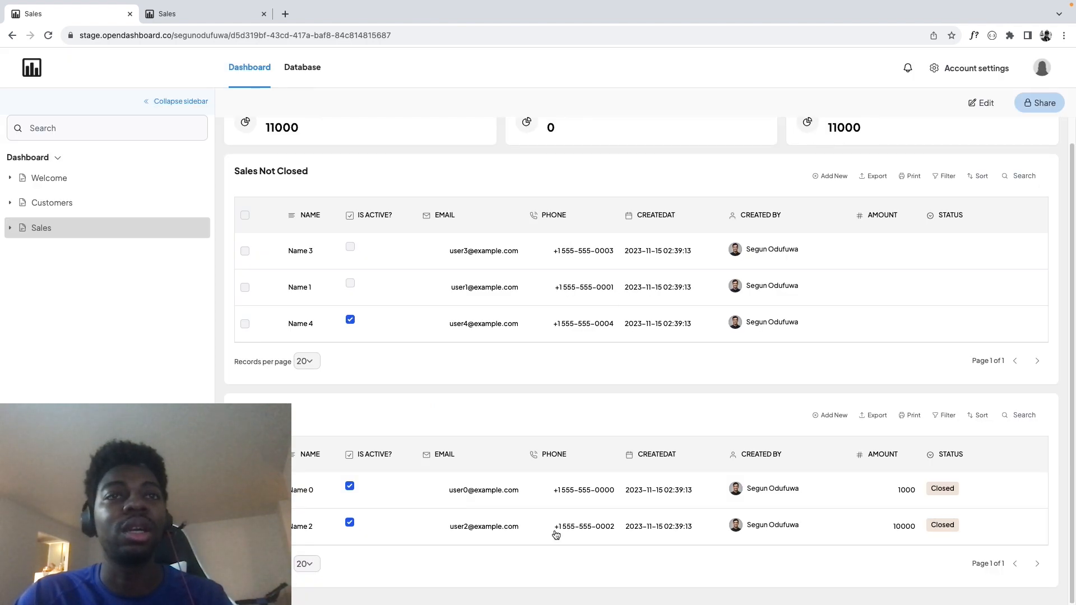
{"action": "scroll", "coordinate": [488, 426], "scroll_direction": "up", "scroll_amount": 1}
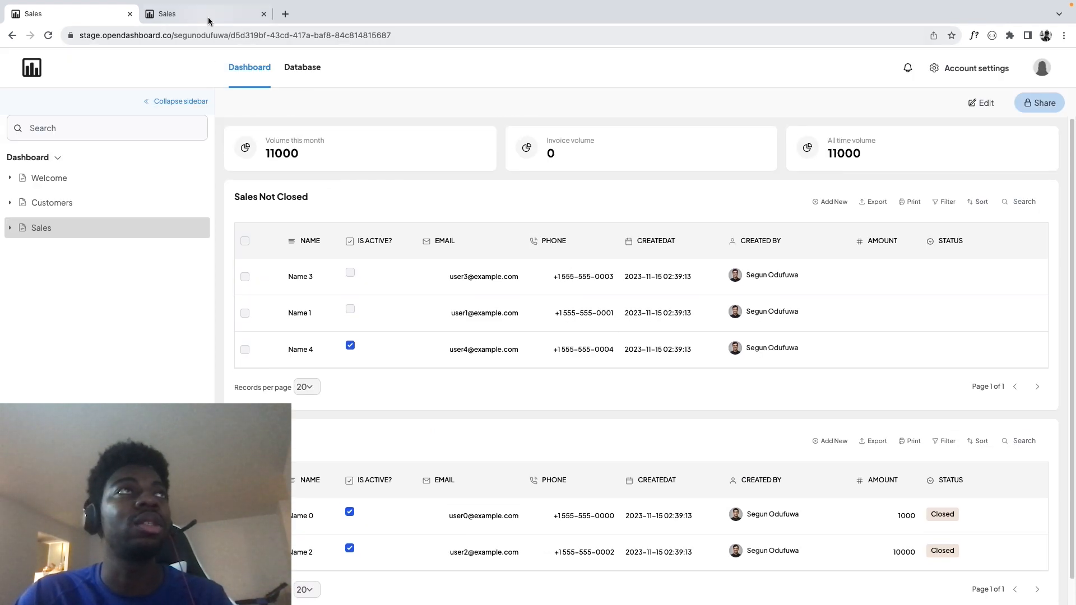
{"action": "left_click", "coordinate": [208, 14]}
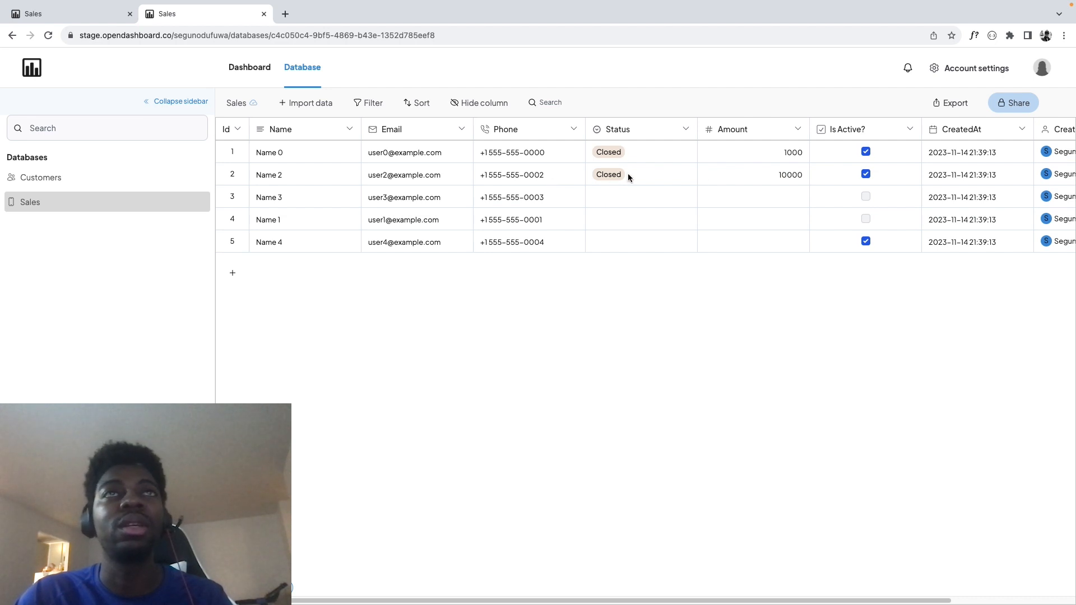